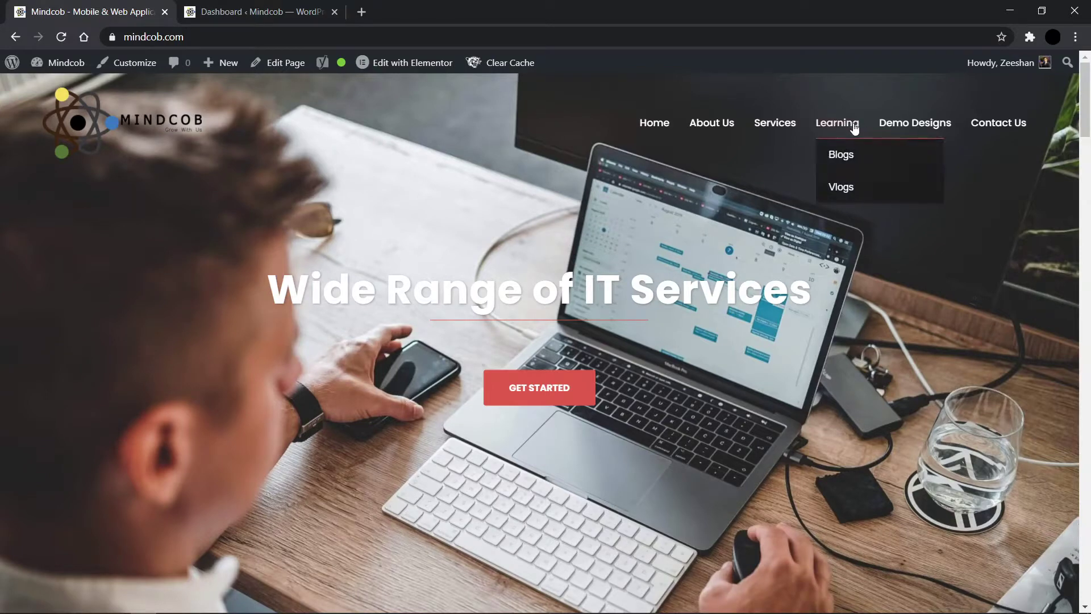
Step: Open the Blogs page under Learning and look through its blog posts, sidebar links and sidebar ad
click(858, 159)
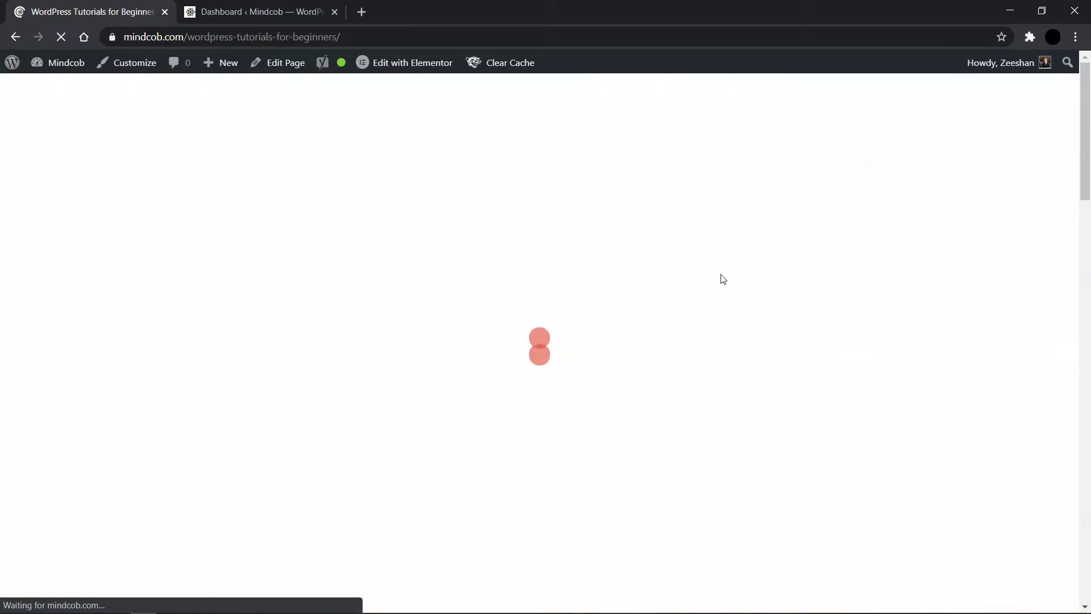
scroll(807, 463, down, 15)
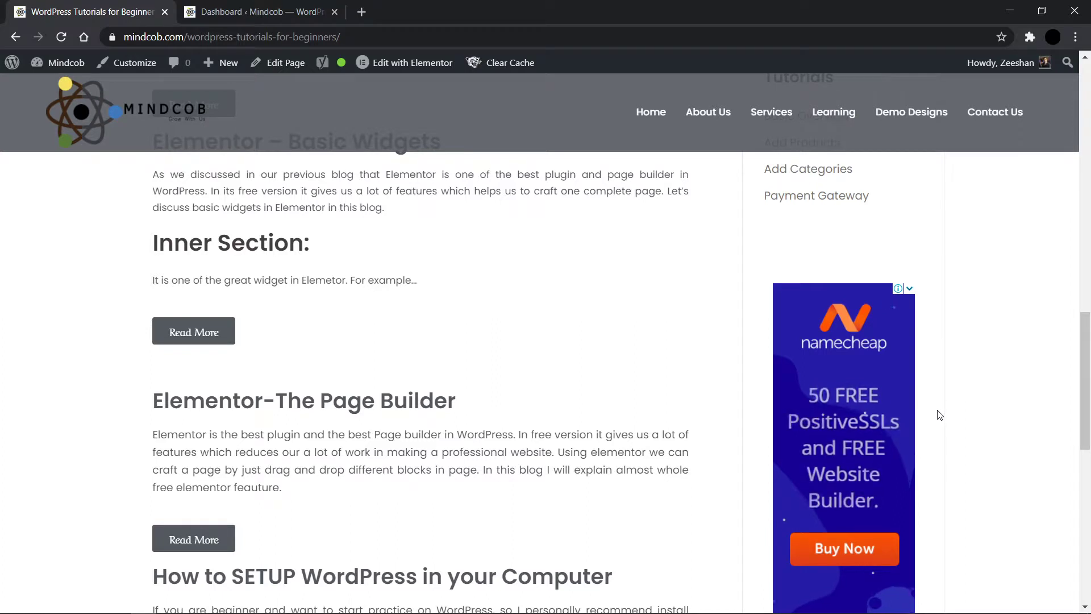
scroll(610, 358, up, 3)
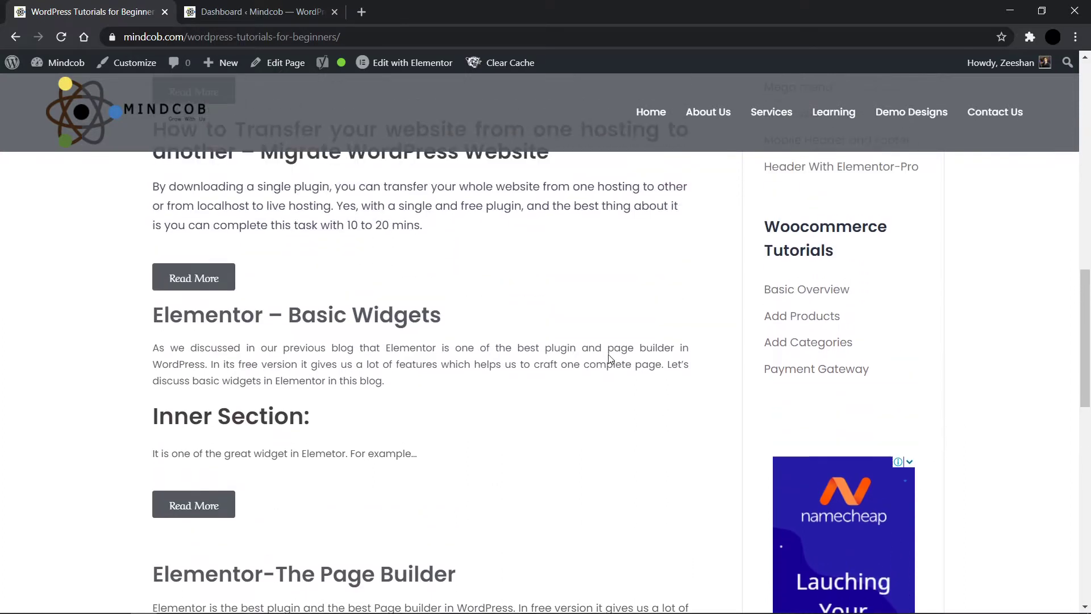
scroll(610, 358, up, 2)
scroll(609, 358, down, 1)
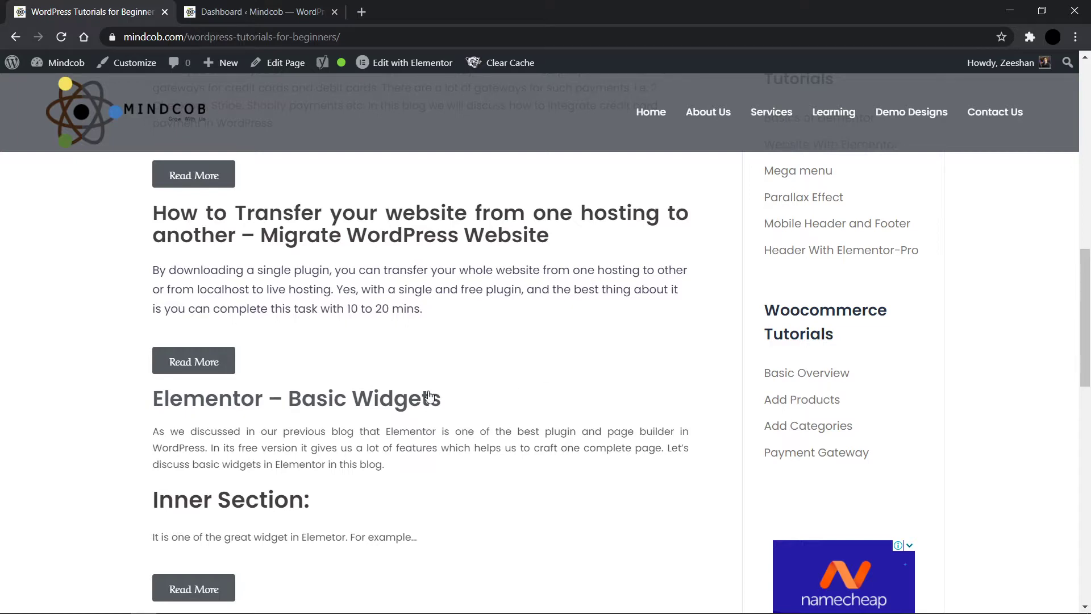
scroll(421, 396, up, 2)
scroll(422, 396, up, 5)
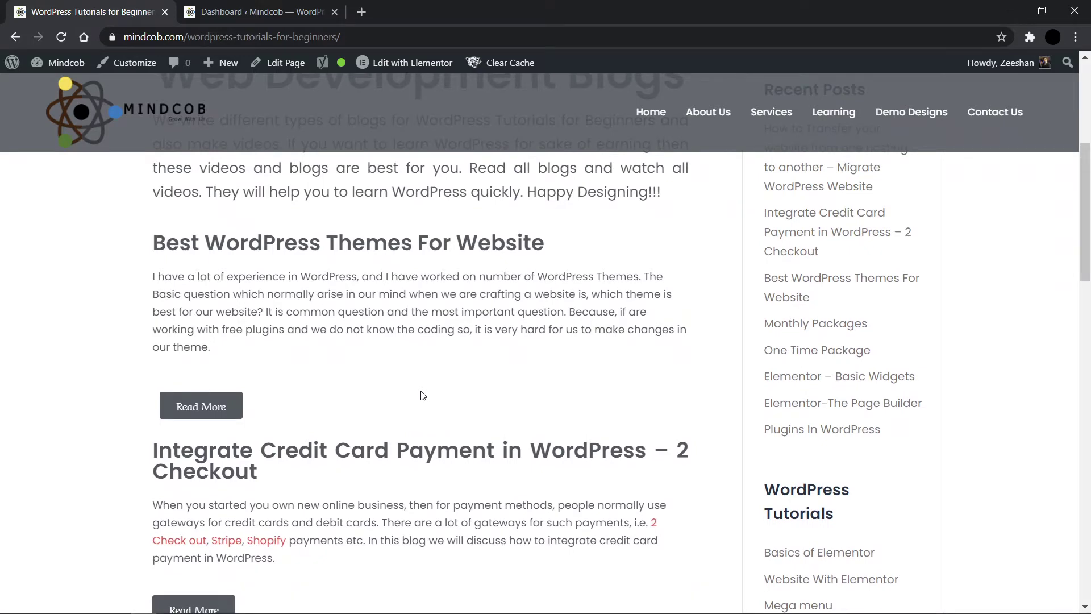
scroll(421, 396, up, 5)
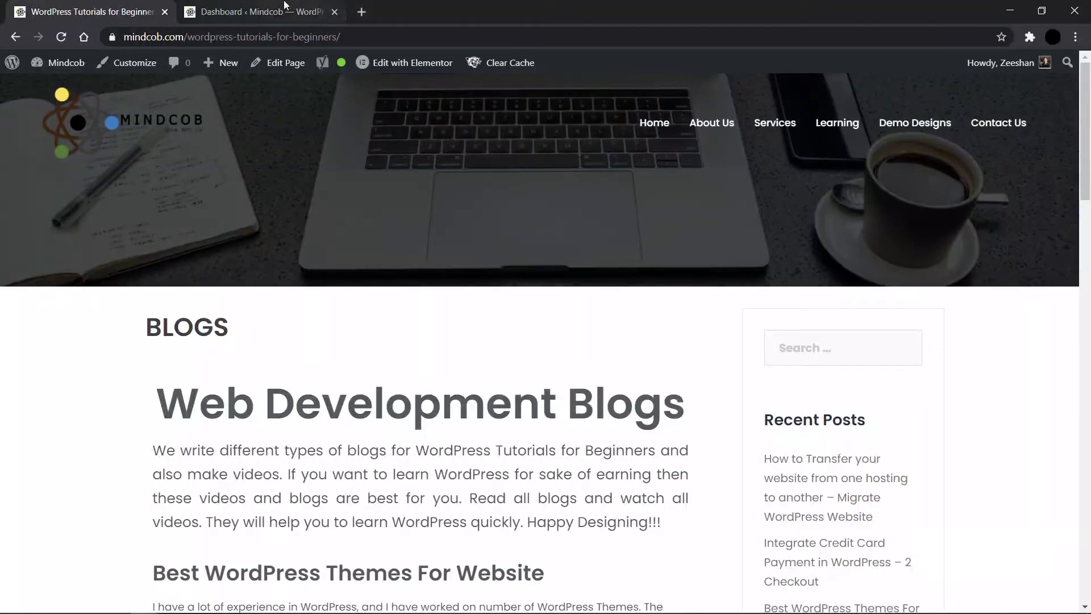
Step: Search Google for "google adsense" in a new browser tab, open the Google AdSense site and sign in
click(362, 12)
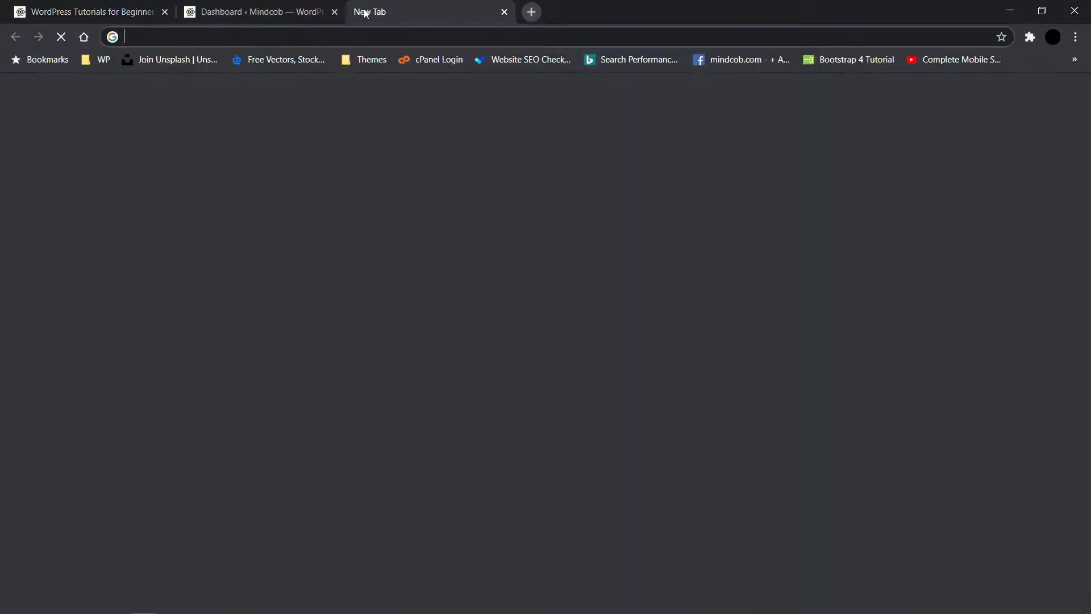
text(goo)
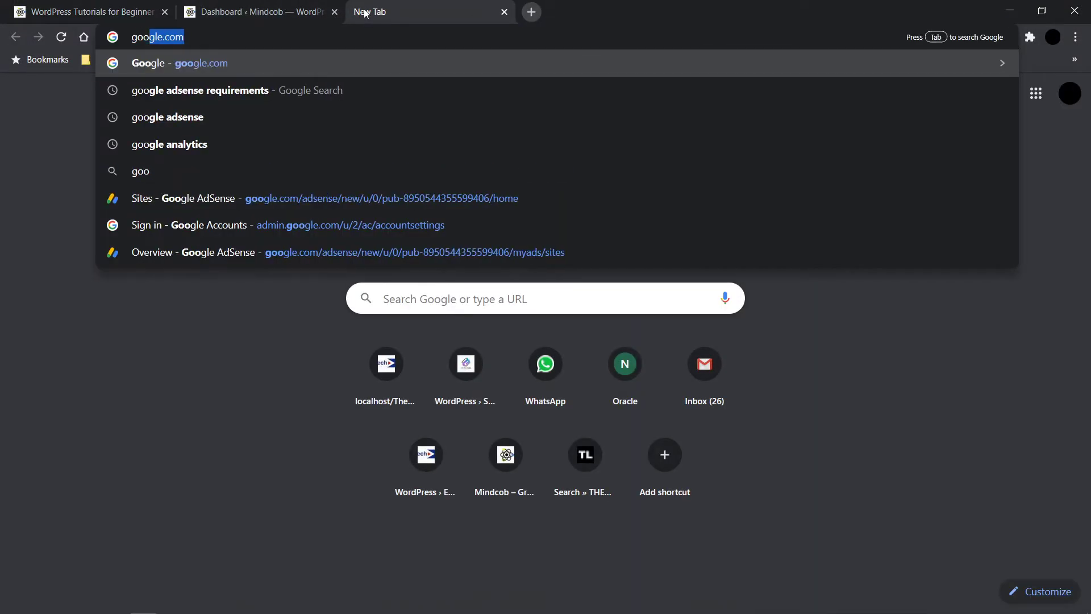
key(Down)
key(Down)
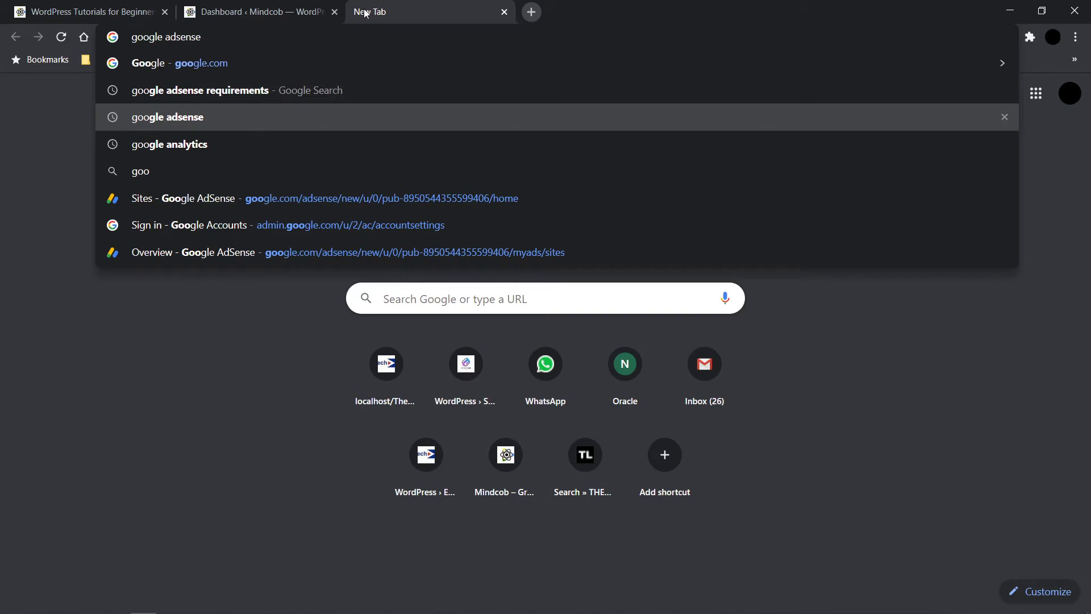
key(Return)
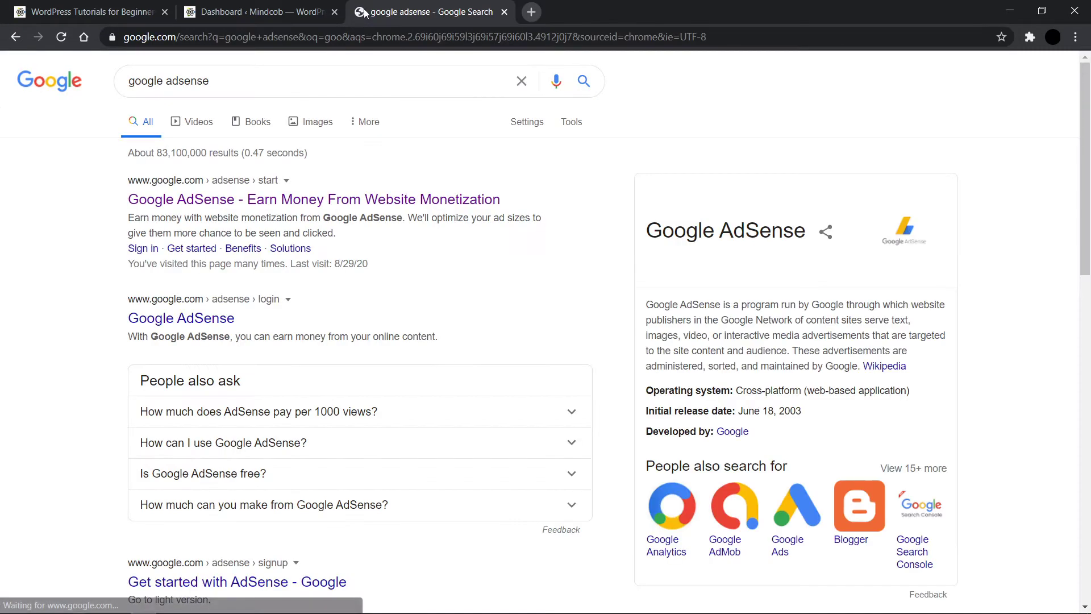
click(259, 195)
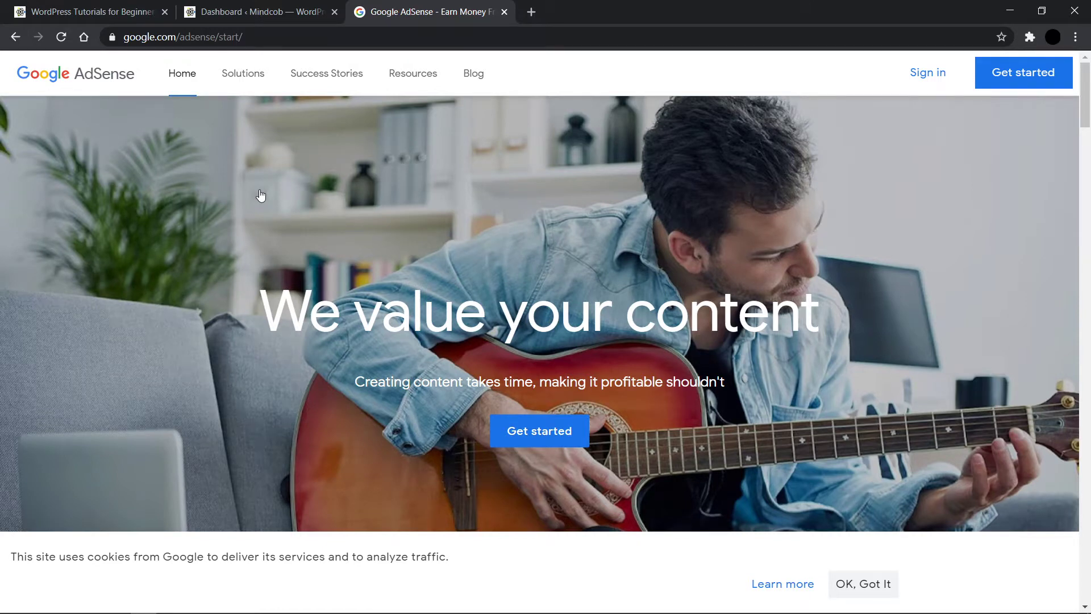
click(946, 77)
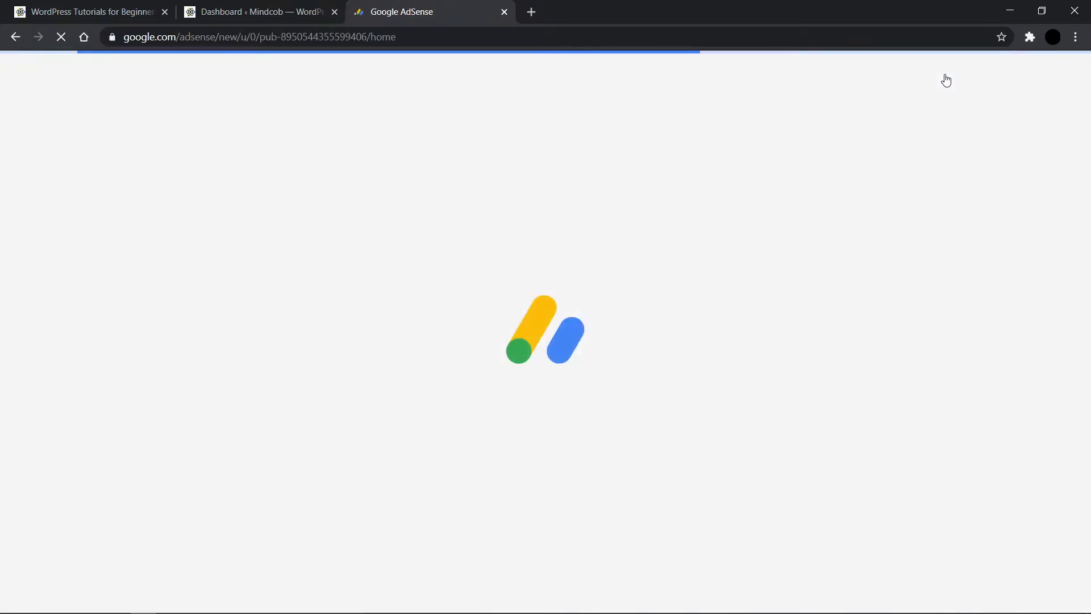
Step: Return to the Mindcob Blogs page and open the recent post about transferring a website from one hosting to another
click(108, 7)
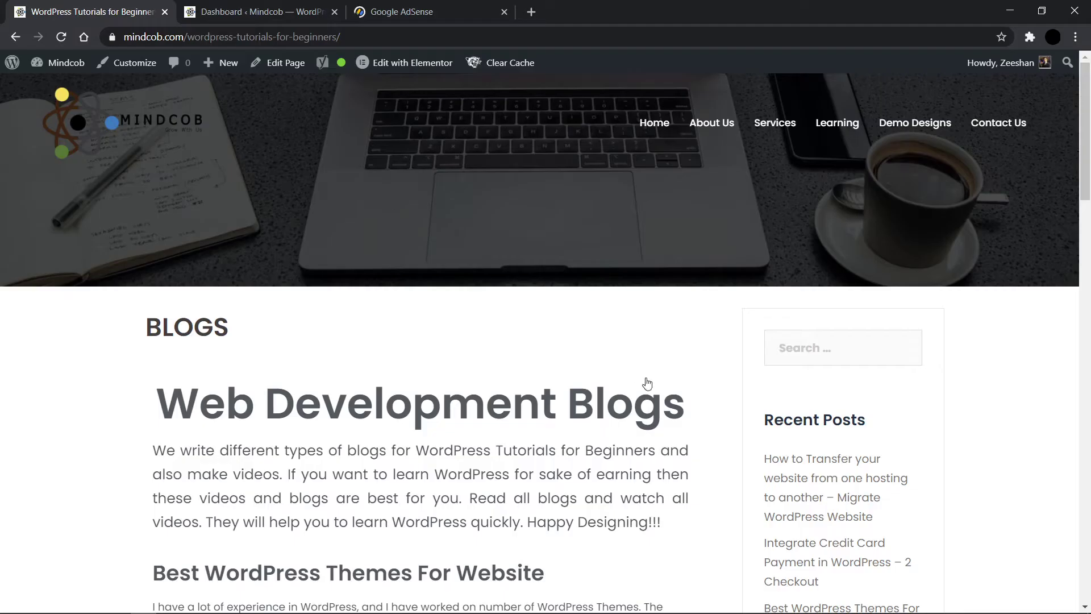
scroll(648, 383, down, 10)
scroll(648, 384, up, 8)
scroll(738, 284, down, 2)
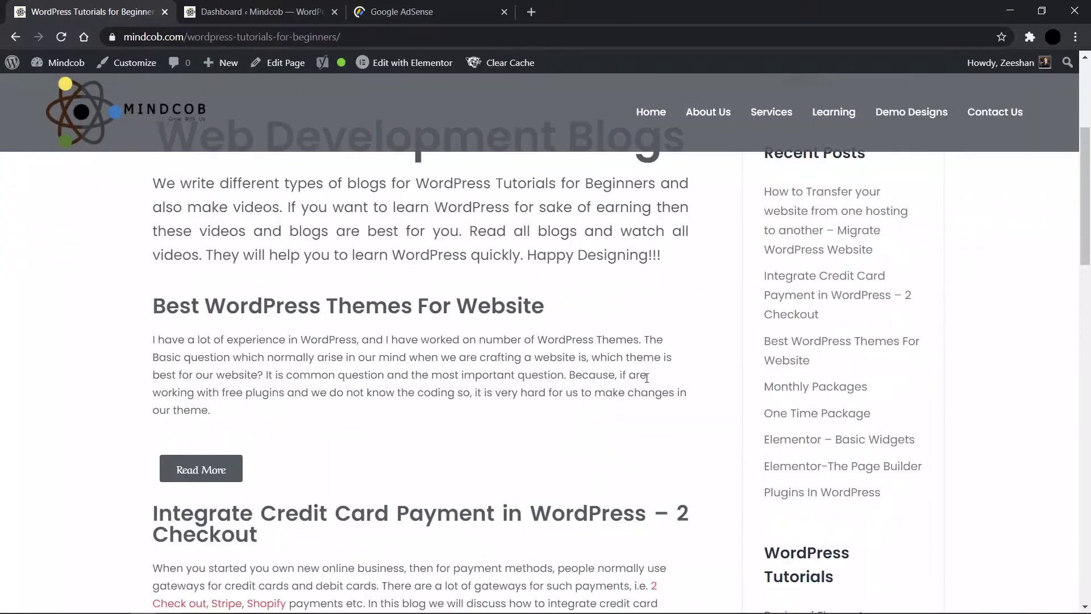
click(864, 229)
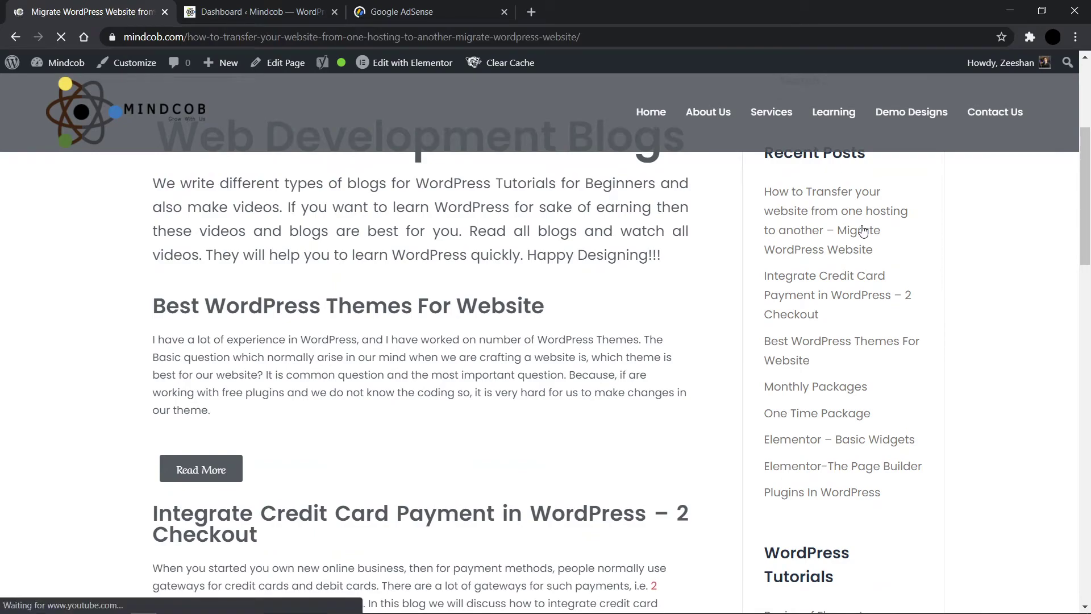
Step: Examine the WordPress migration post, including its written steps, embedded video and sidebar ad
scroll(565, 326, down, 10)
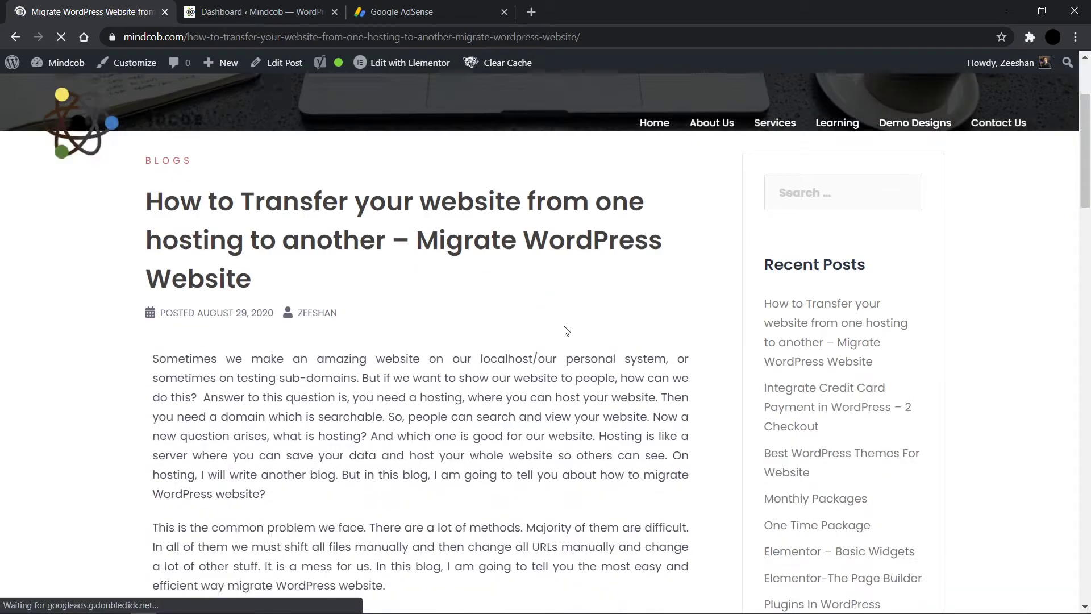
scroll(565, 327, down, 10)
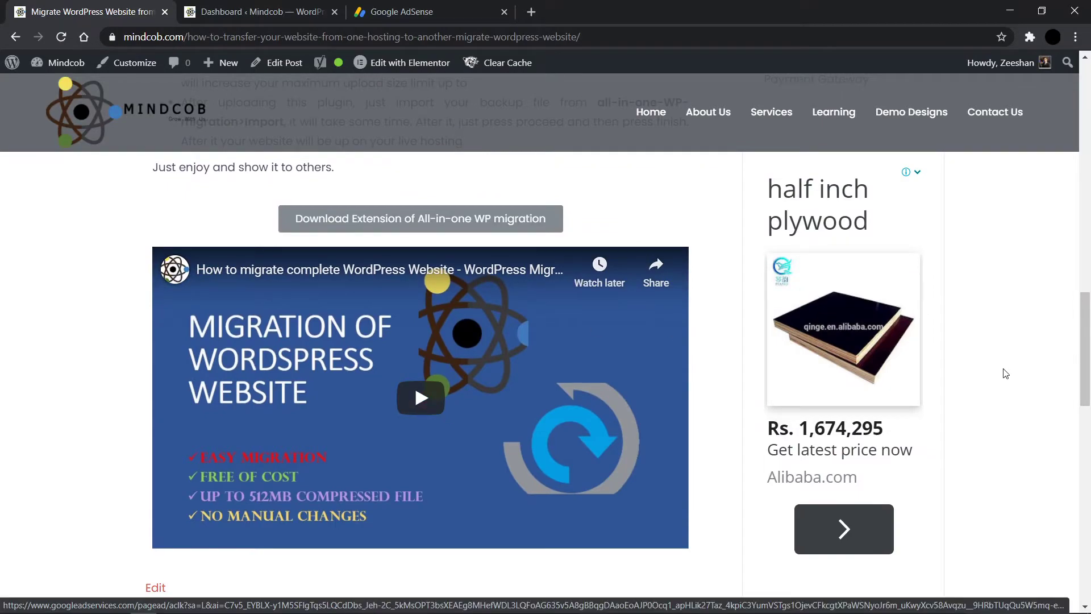
scroll(1005, 373, down, 2)
scroll(1005, 373, up, 5)
scroll(1006, 373, up, 3)
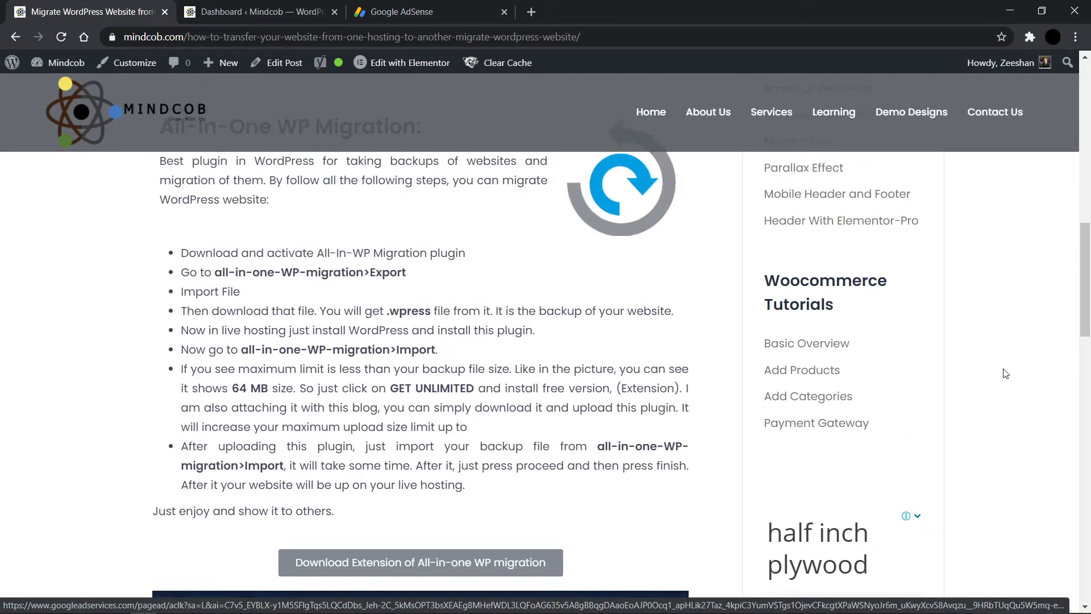
scroll(1005, 373, down, 7)
scroll(1005, 374, up, 5)
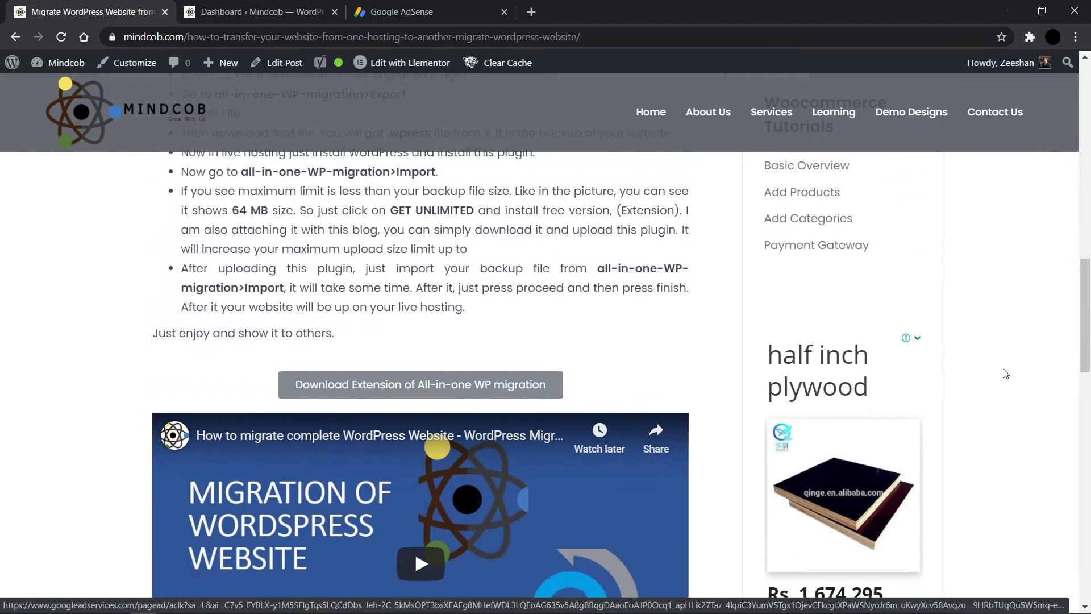
scroll(1006, 374, up, 2)
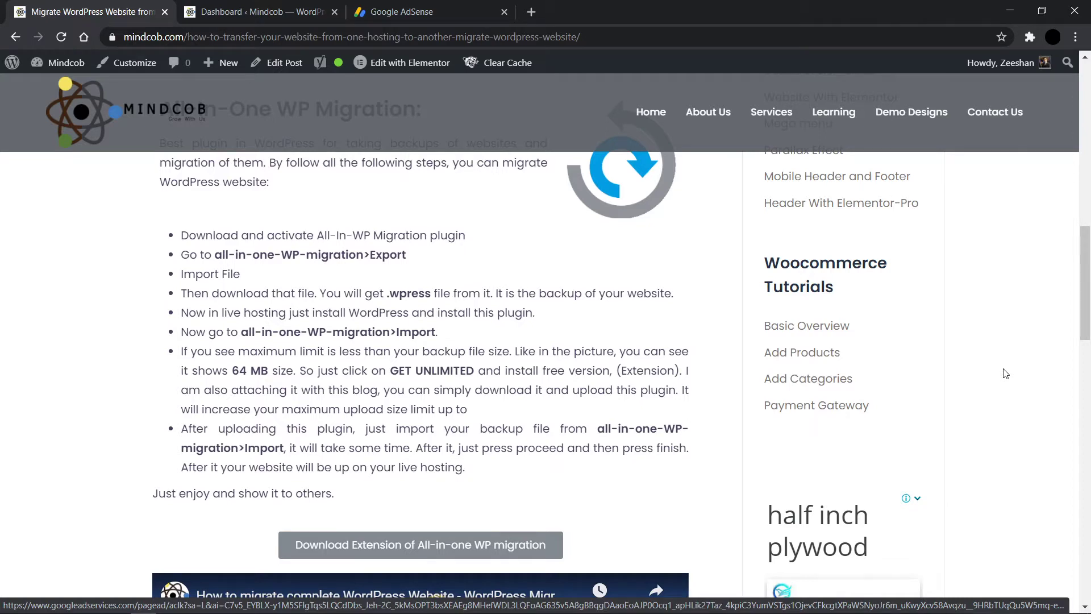
scroll(1005, 374, down, 3)
scroll(1006, 374, down, 3)
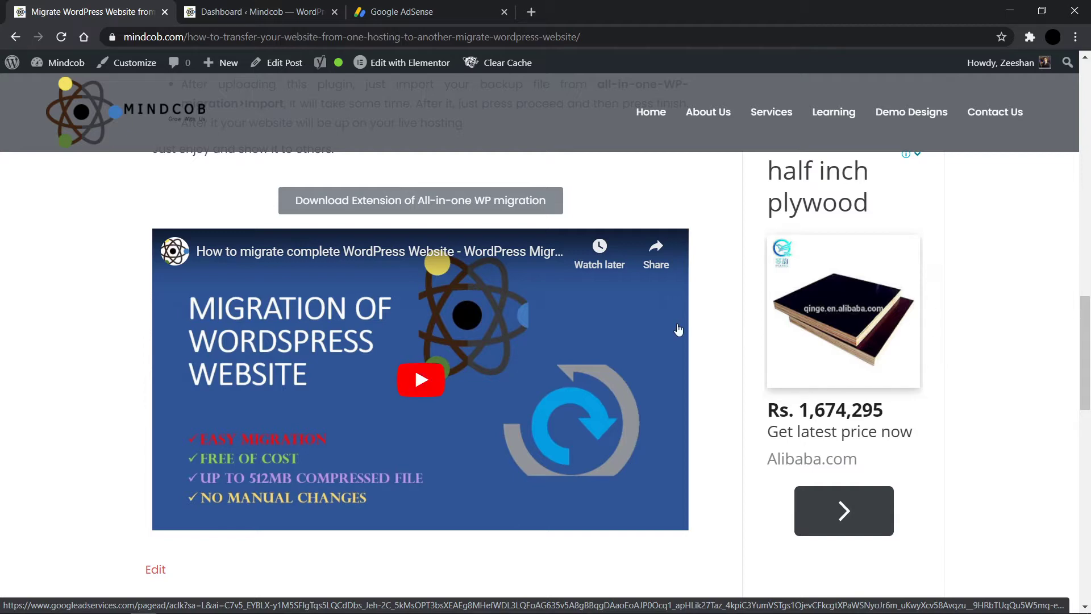
scroll(678, 330, up, 3)
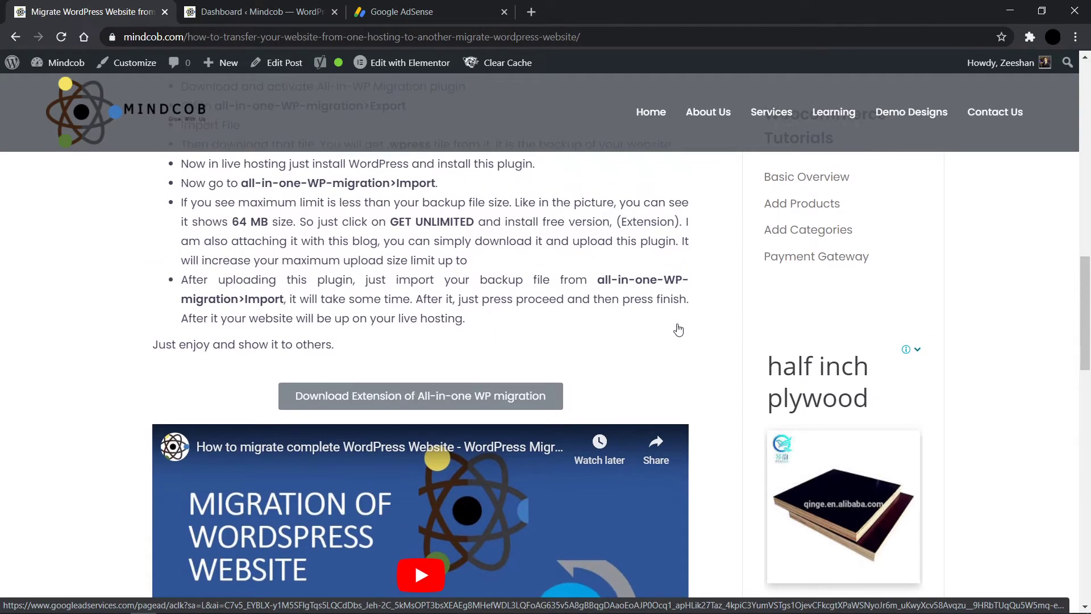
scroll(678, 330, up, 10)
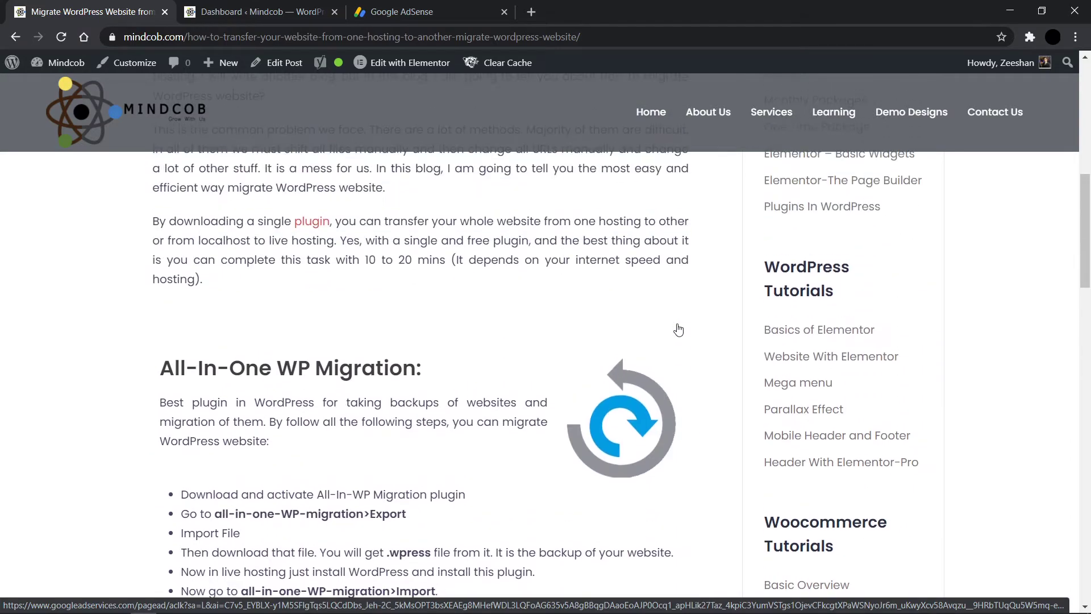
scroll(678, 330, up, 4)
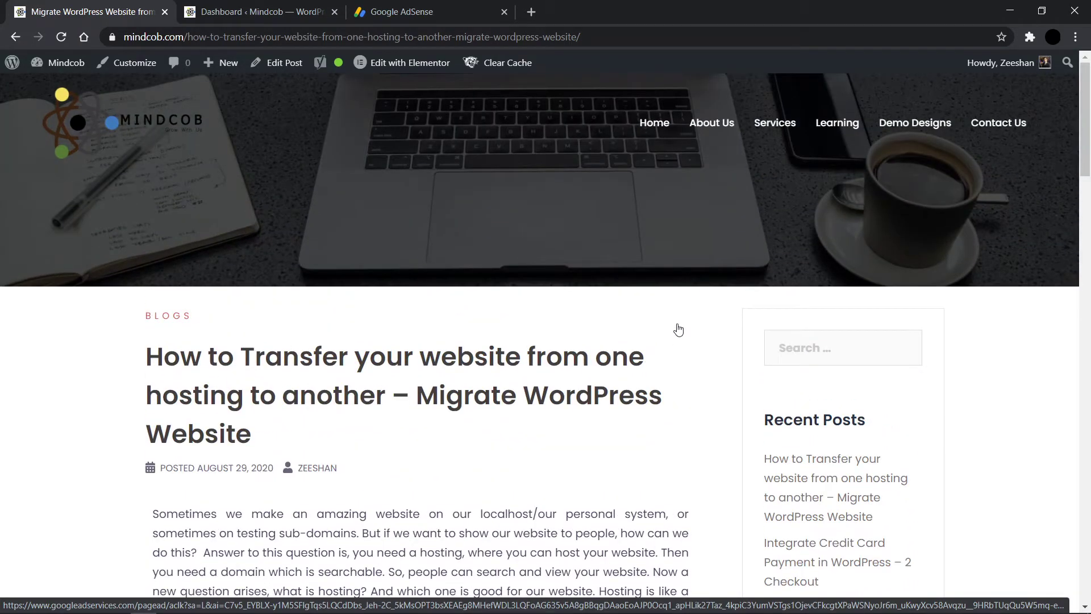
Step: Switch back to Google AdSense and reload its account home page
click(375, 5)
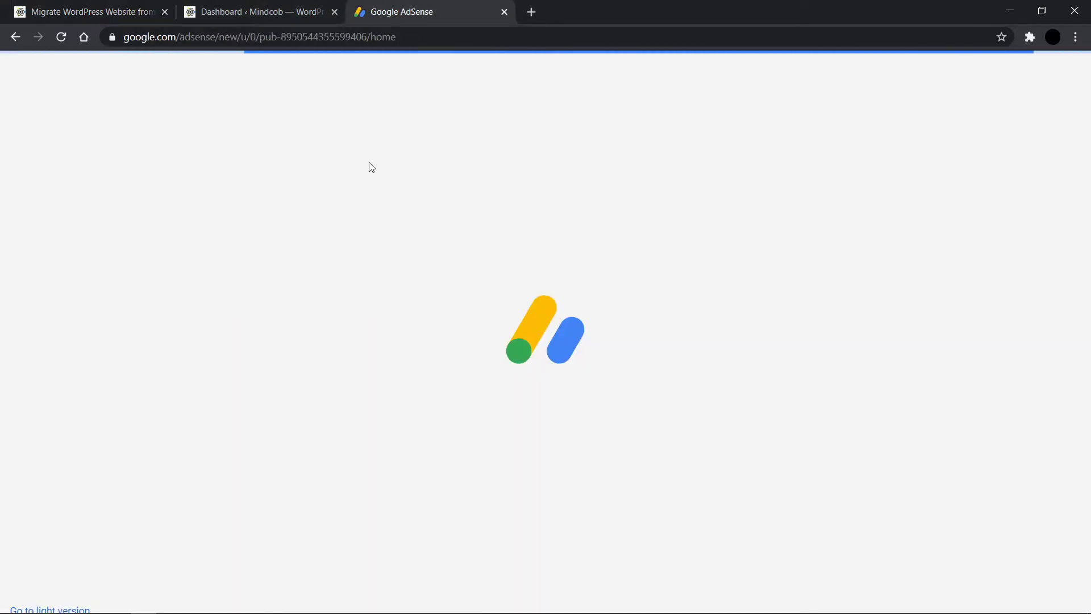
click(201, 43)
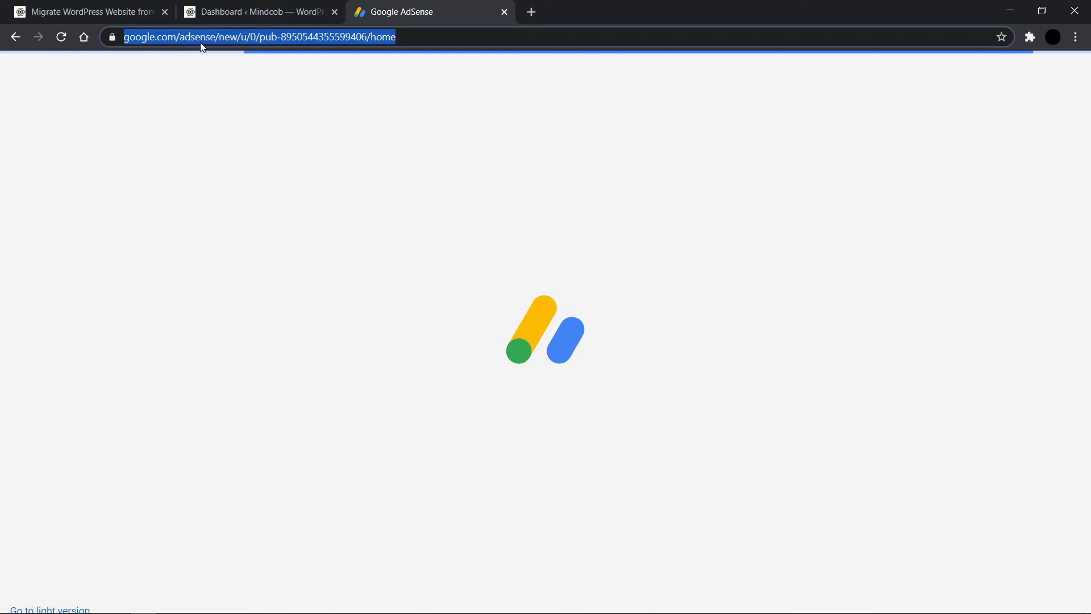
key(Return)
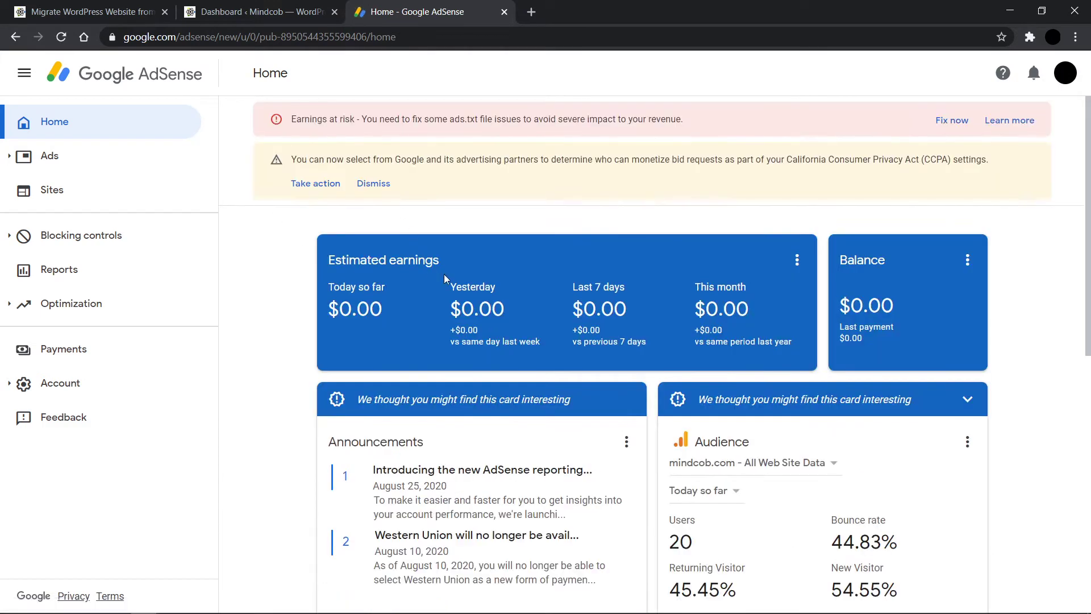
Step: Review the earnings, announcements, audience and traffic cards on the AdSense home page and open the Sites list
scroll(564, 386, down, 4)
scroll(564, 386, up, 1)
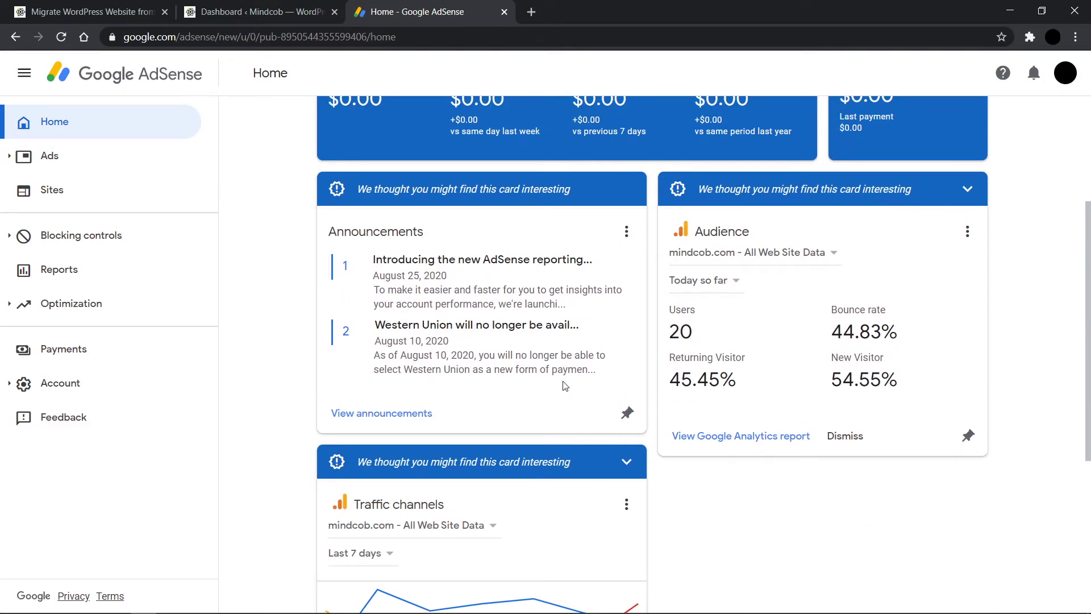
scroll(564, 386, up, 3)
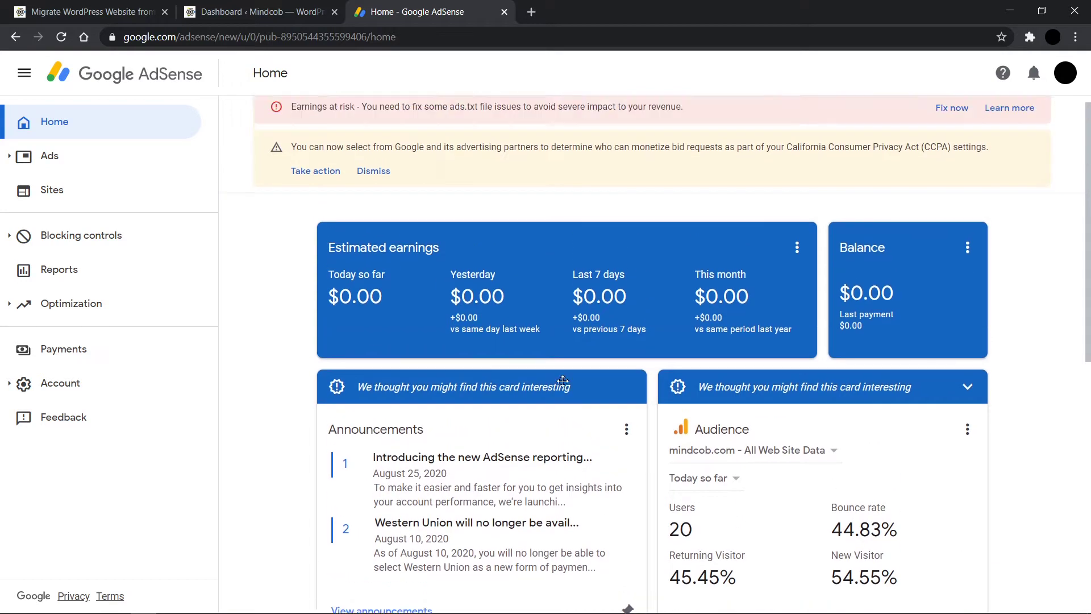
scroll(564, 386, down, 5)
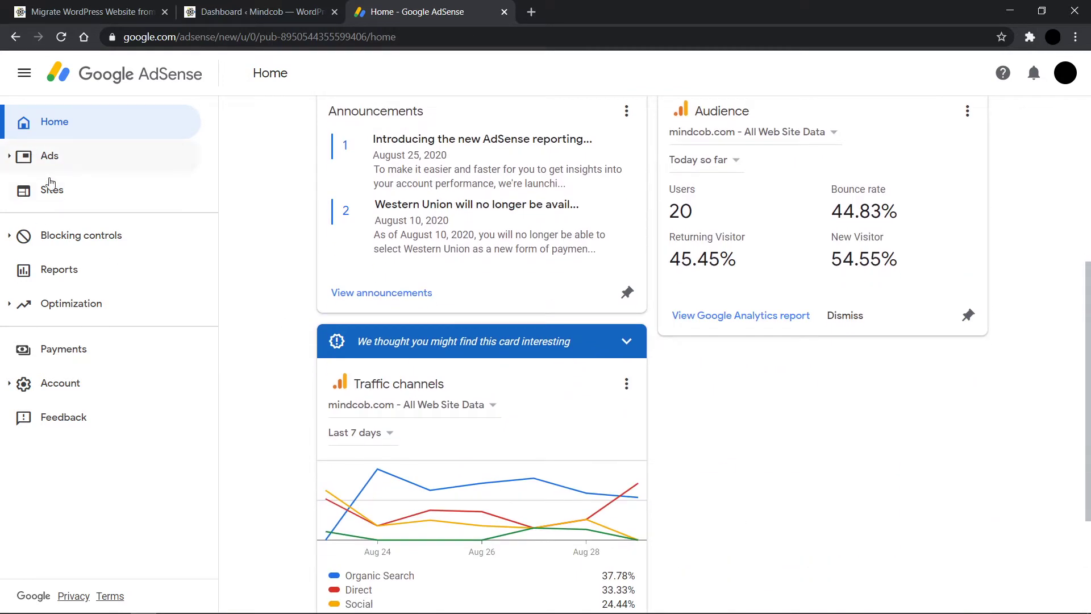
click(53, 195)
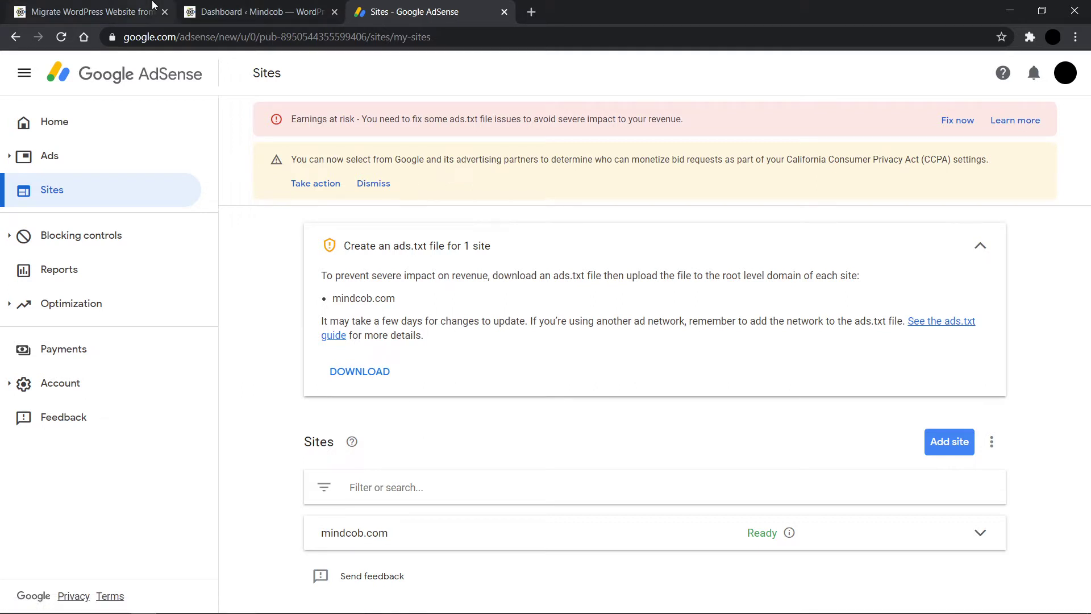
Step: Switch to the WordPress dashboard, open the installed plugins and locate Insert Headers and Footers
click(300, 5)
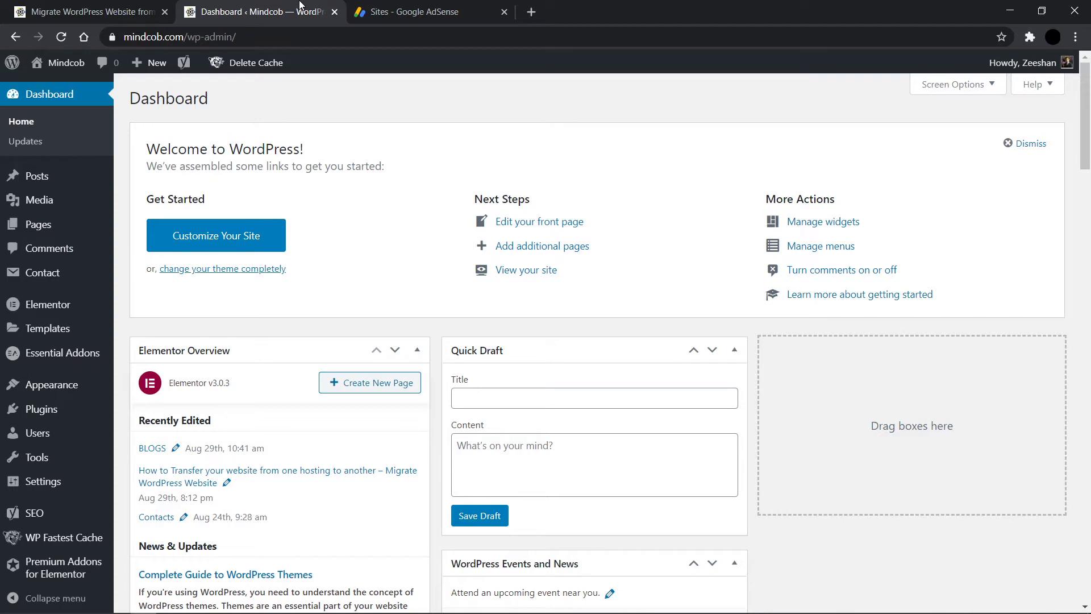
mouse_move(60, 407)
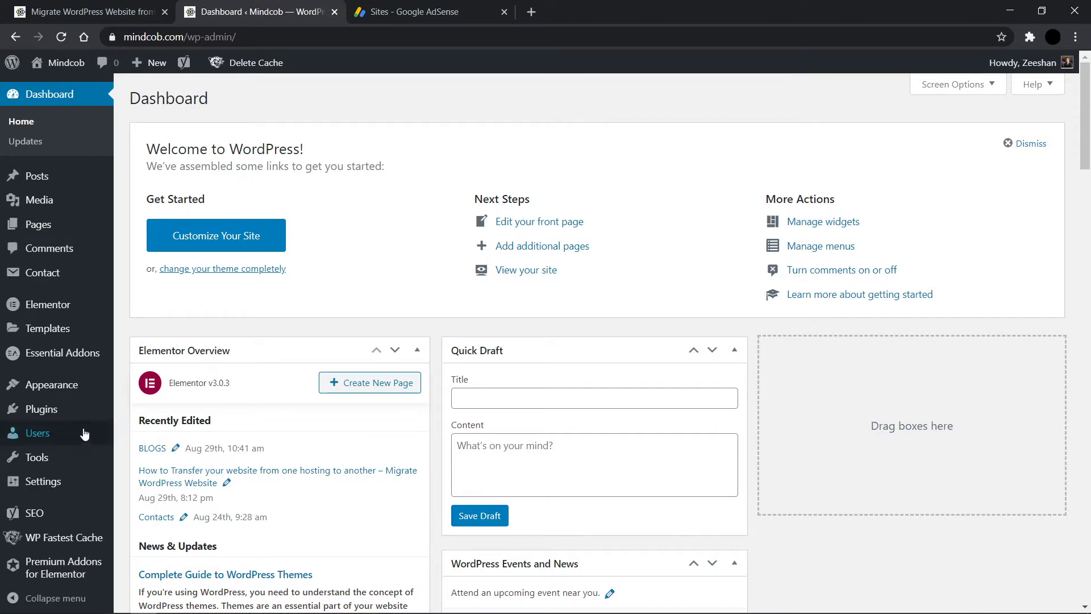
click(60, 419)
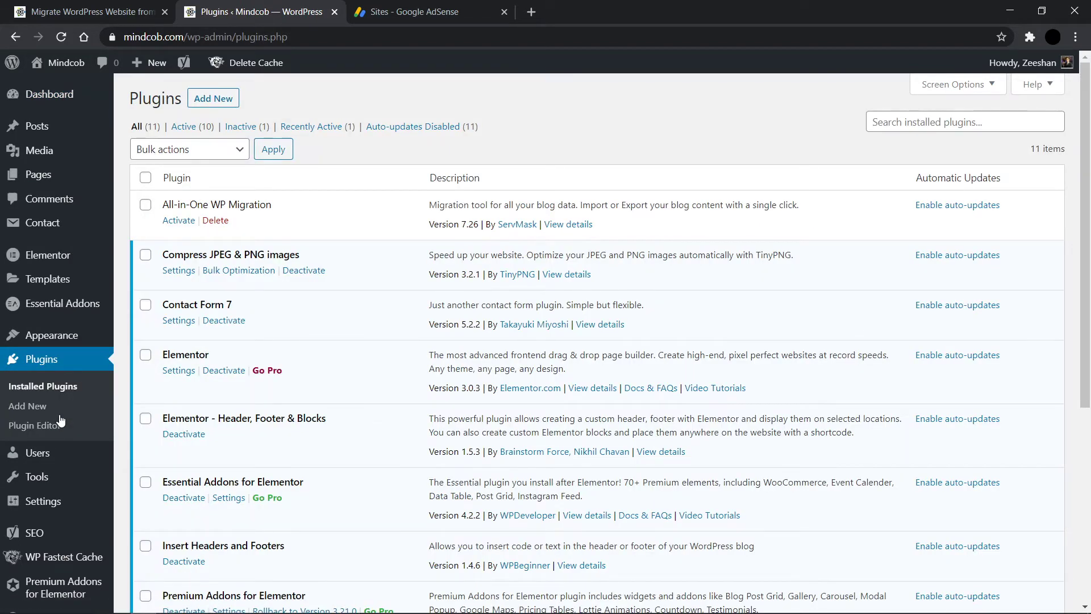
scroll(190, 503, down, 5)
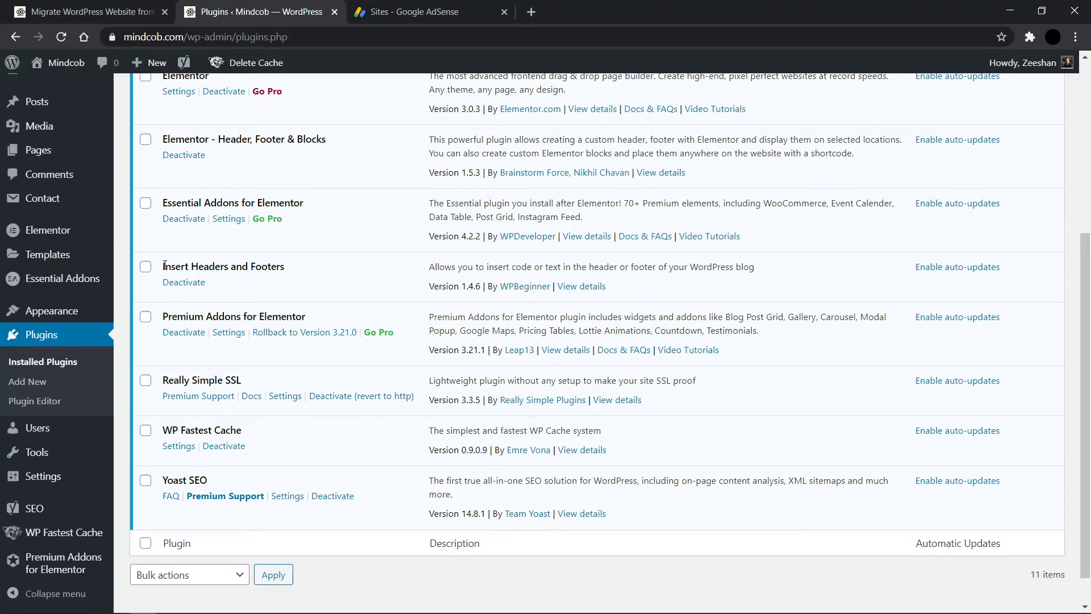
Step: Copy the Insert Headers and Footers plugin name and search for it among the plugins available to add
drag(163, 266, 293, 273)
key(ctrl+c)
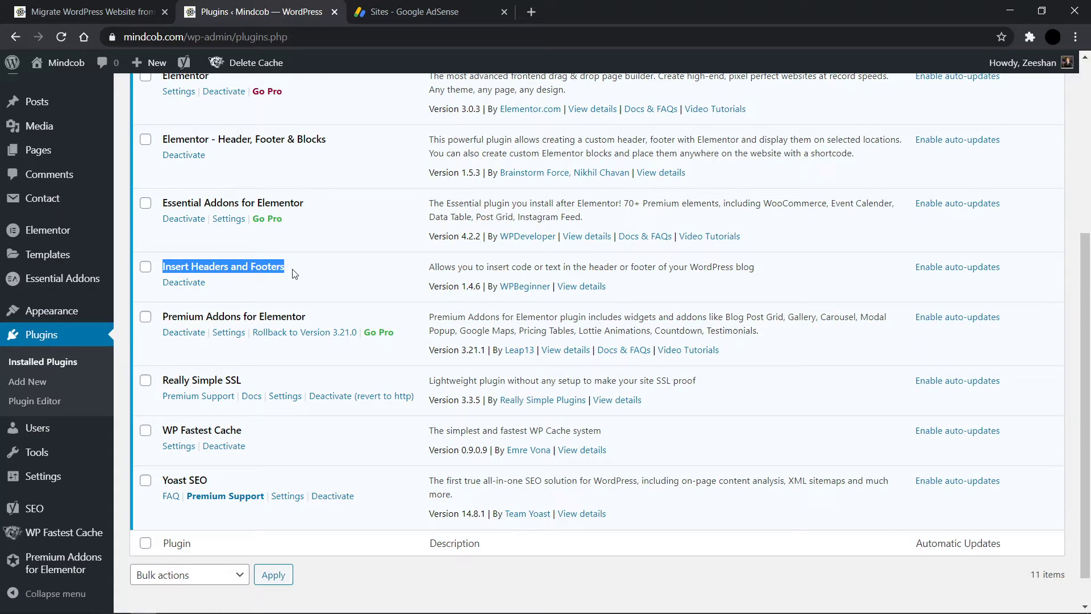
scroll(294, 274, up, 5)
click(222, 100)
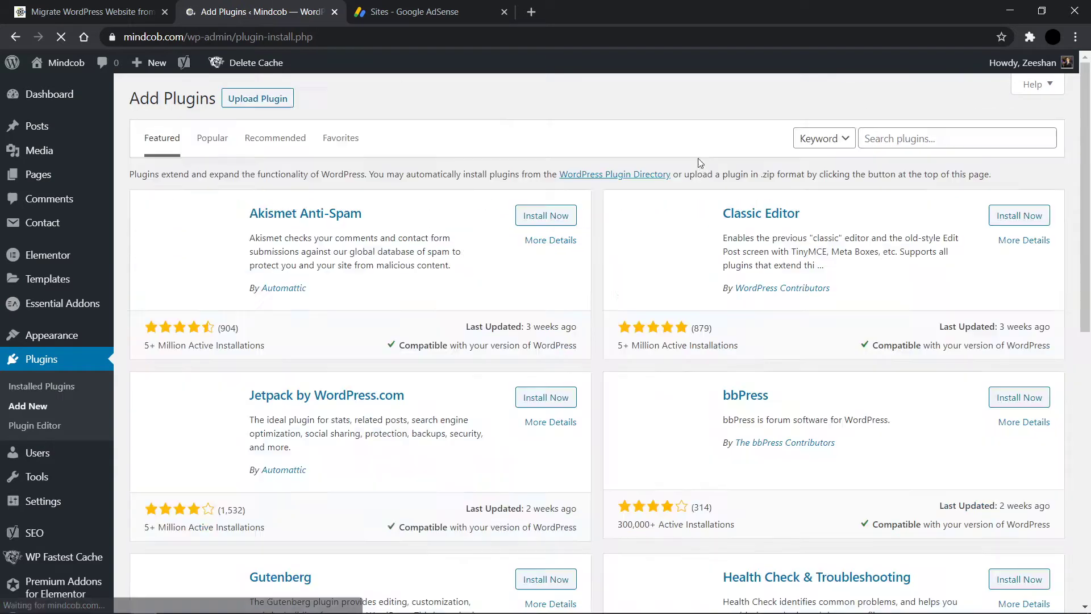
click(879, 137)
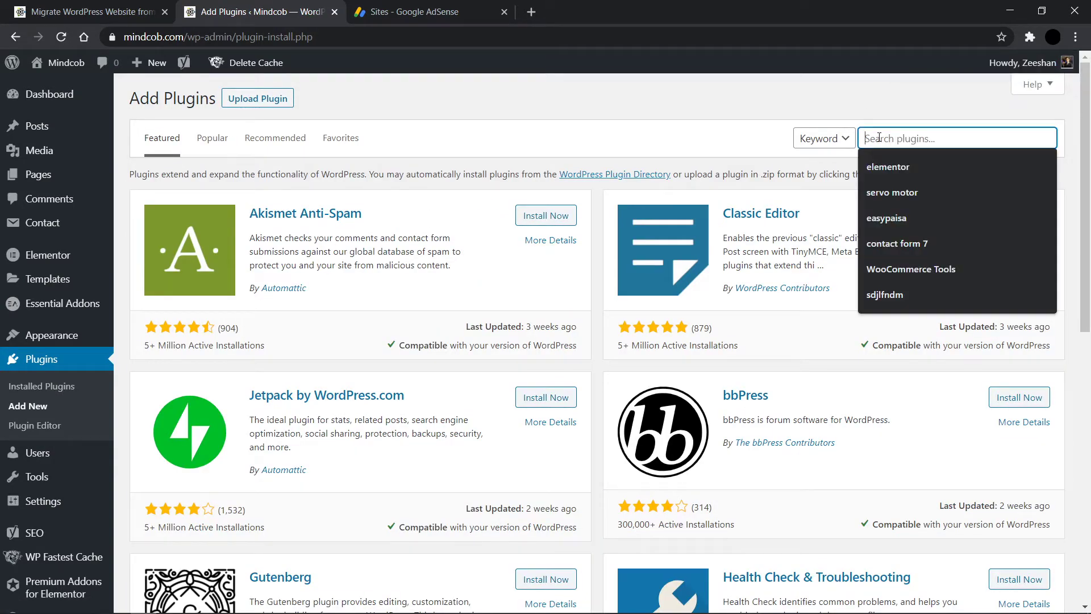
key(ctrl+v)
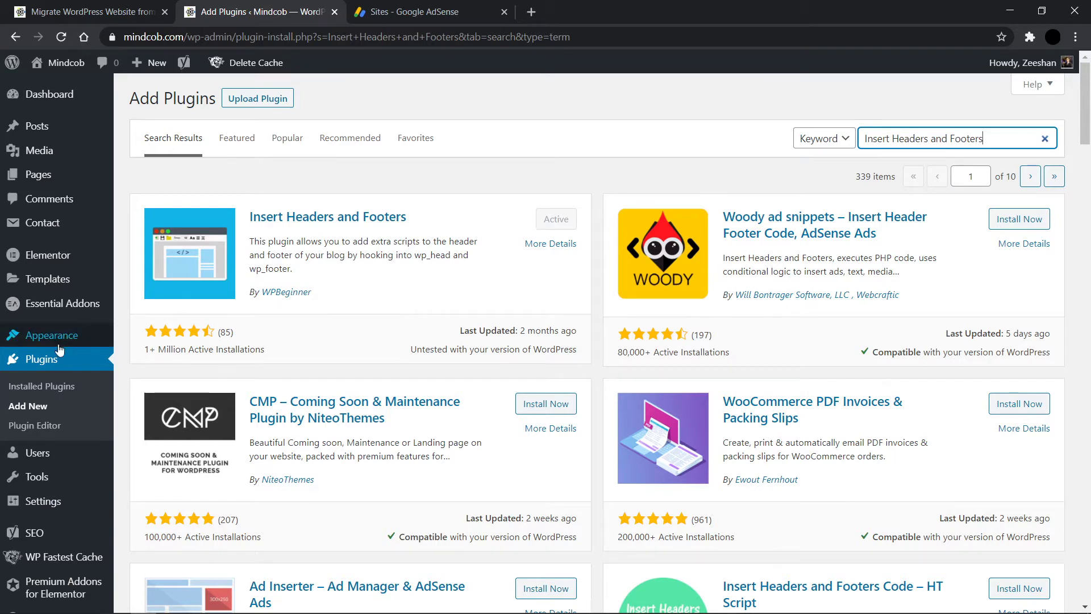
Step: Open the Insert Headers and Footers settings page and look over its header, body and footer script fields
scroll(74, 476, down, 4)
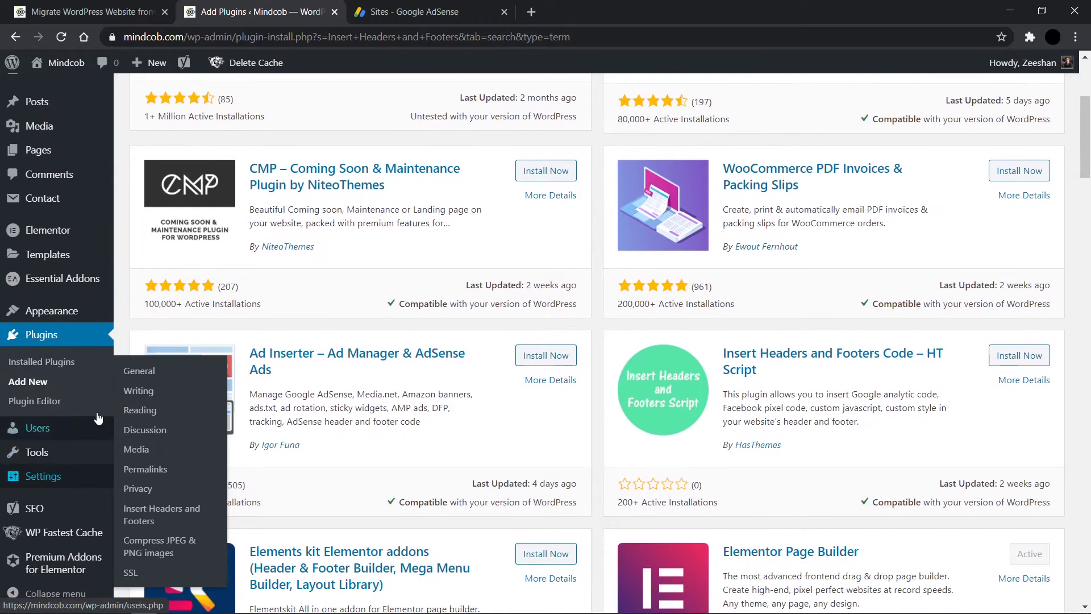
mouse_move(48, 488)
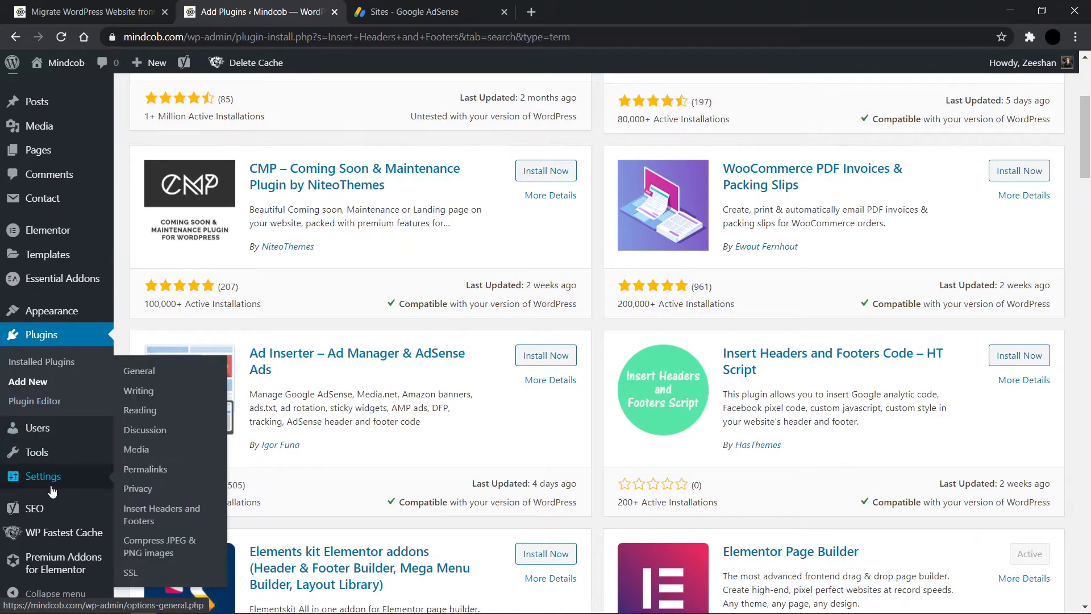
click(158, 525)
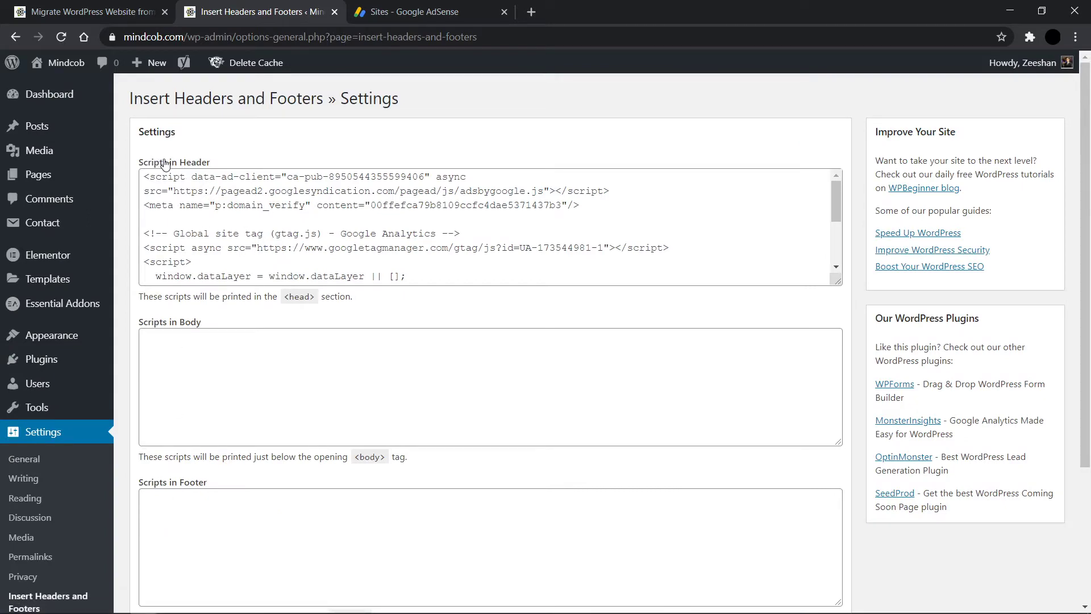
scroll(217, 135, down, 3)
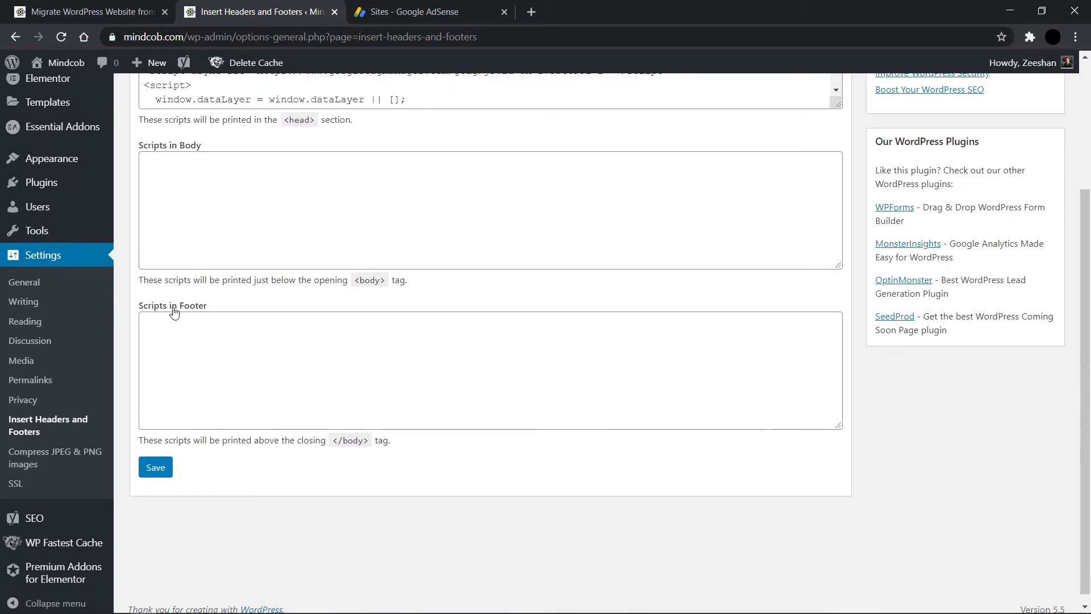
scroll(247, 310, up, 3)
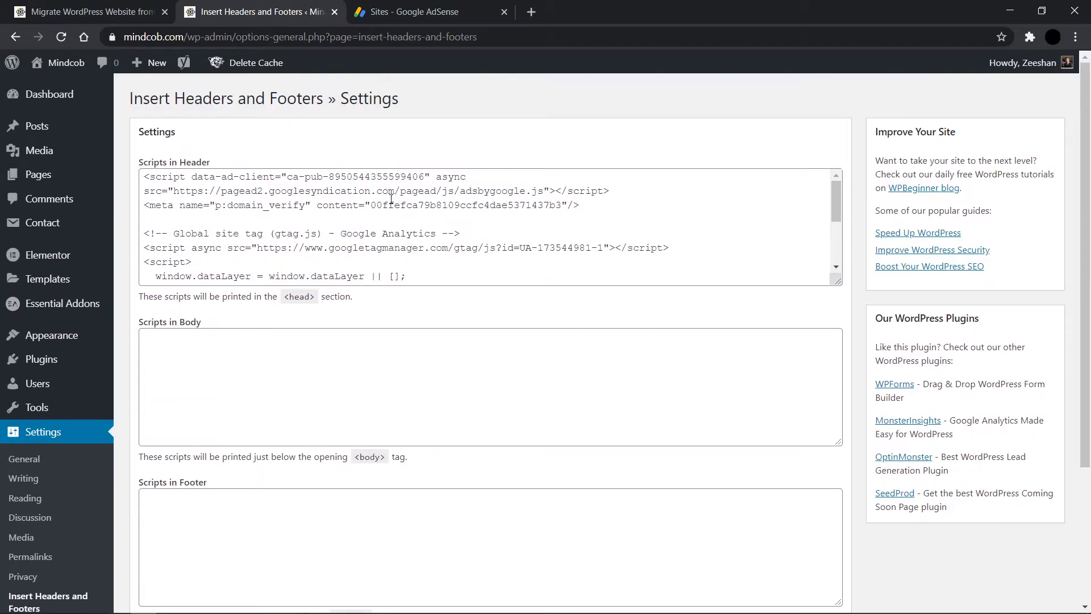
Step: Locate the AdSense script at the end of the header scripts and check where the settings are saved
scroll(501, 205, down, 2)
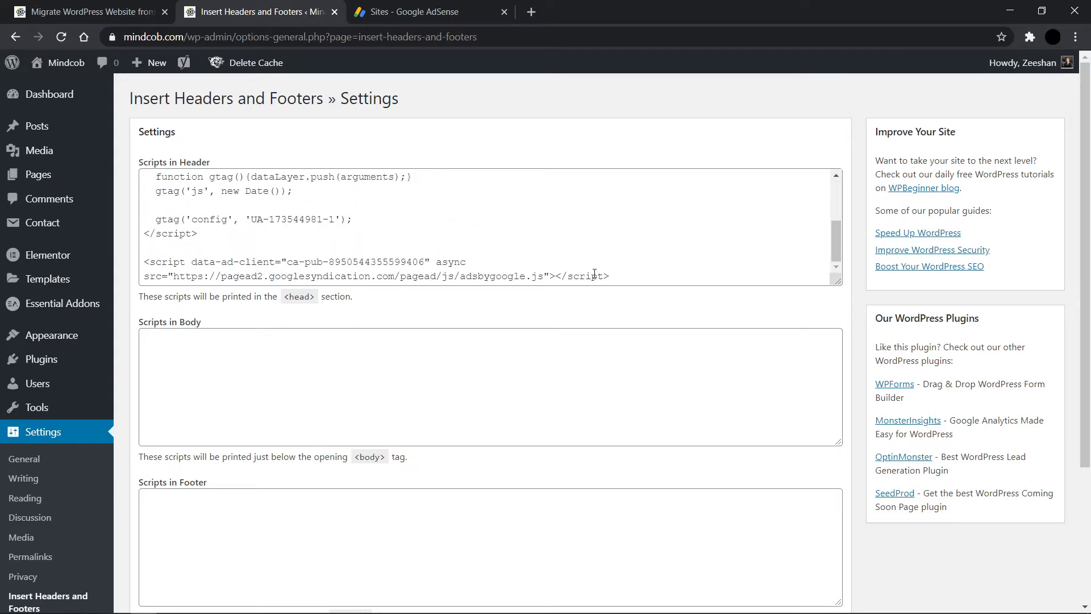
drag(610, 276, 146, 254)
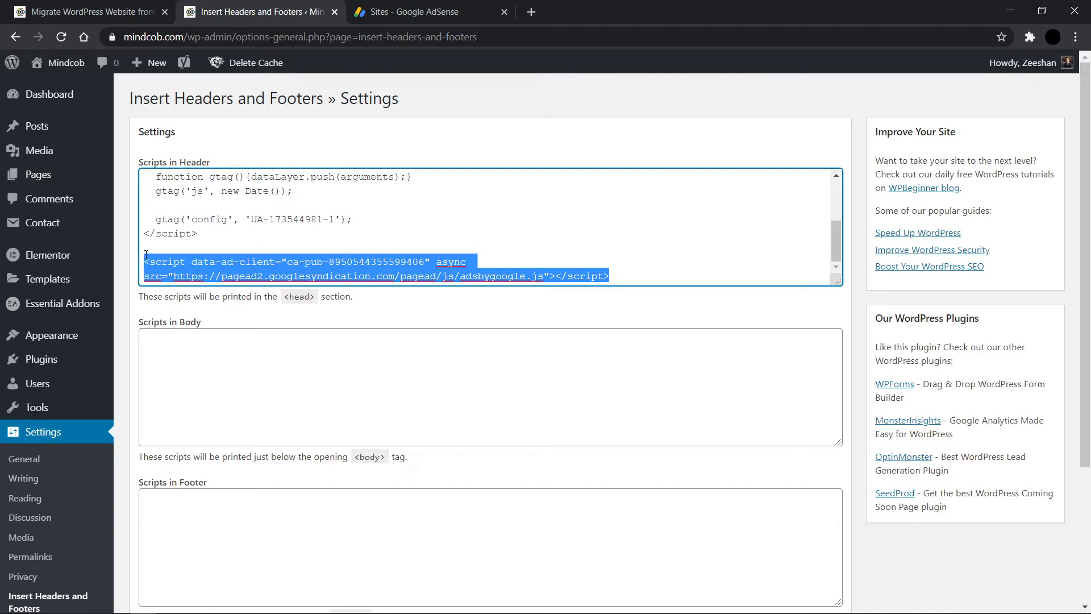
click(471, 344)
scroll(428, 279, up, 3)
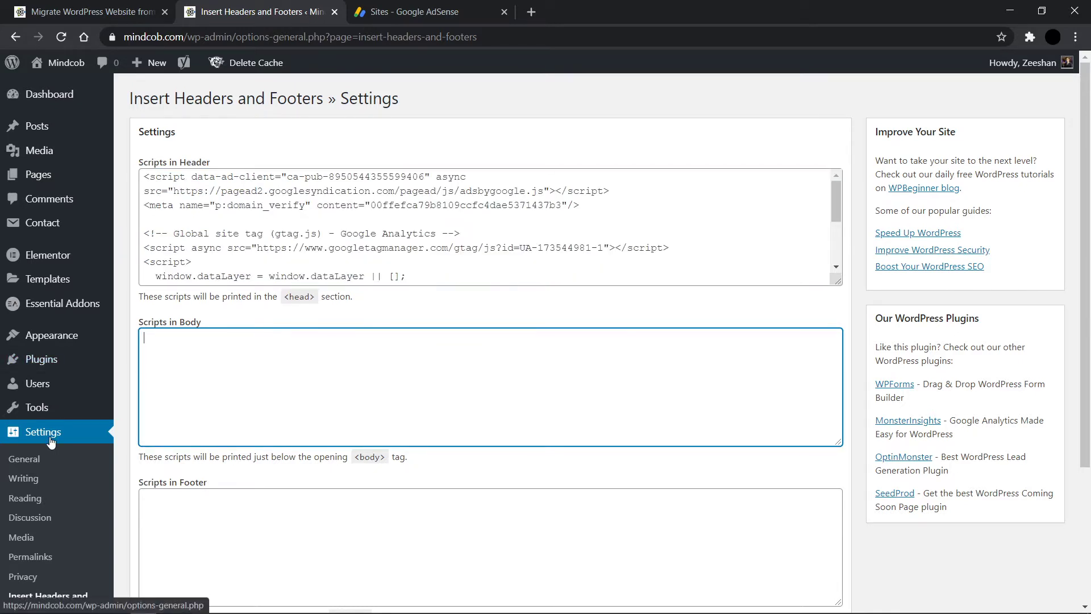
scroll(451, 246, down, 2)
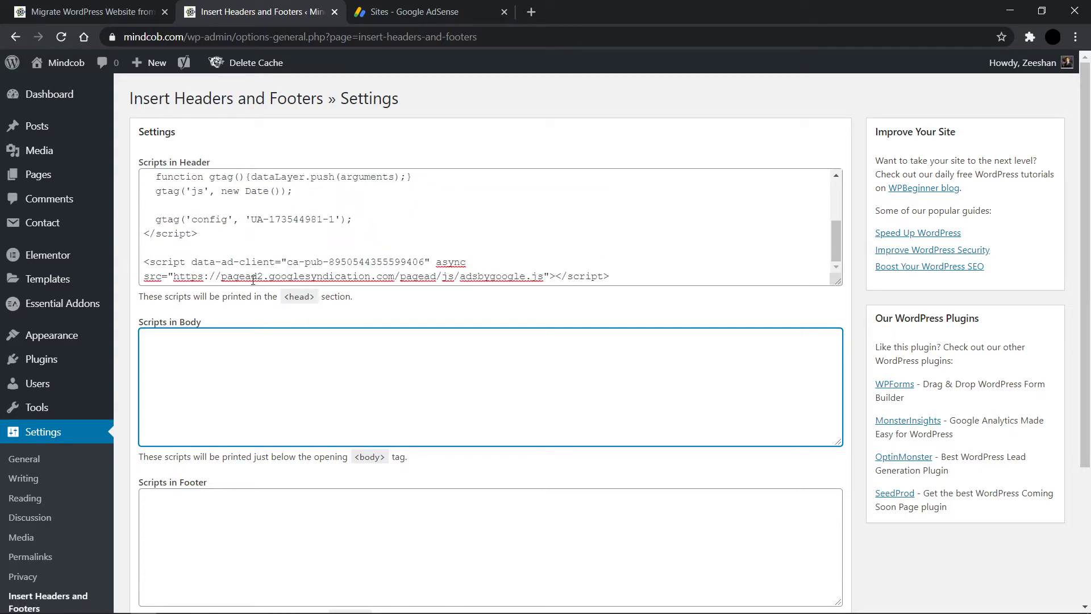
scroll(253, 280, down, 3)
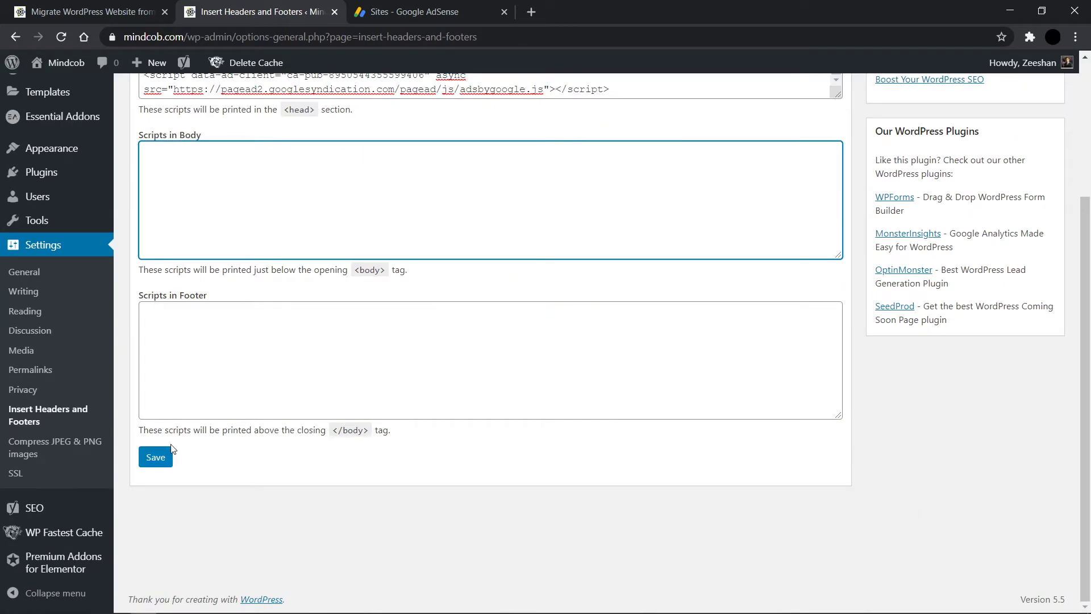
Step: Switch to Google AdSense and open its home page, and revisit the plugin's header scripts and the migration post
click(465, 7)
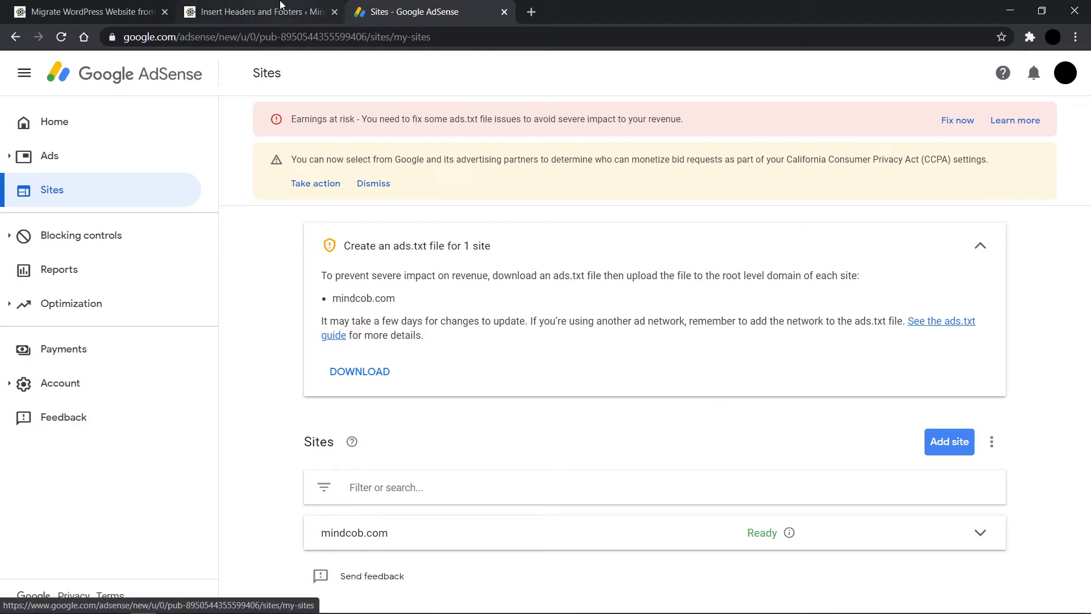
click(92, 127)
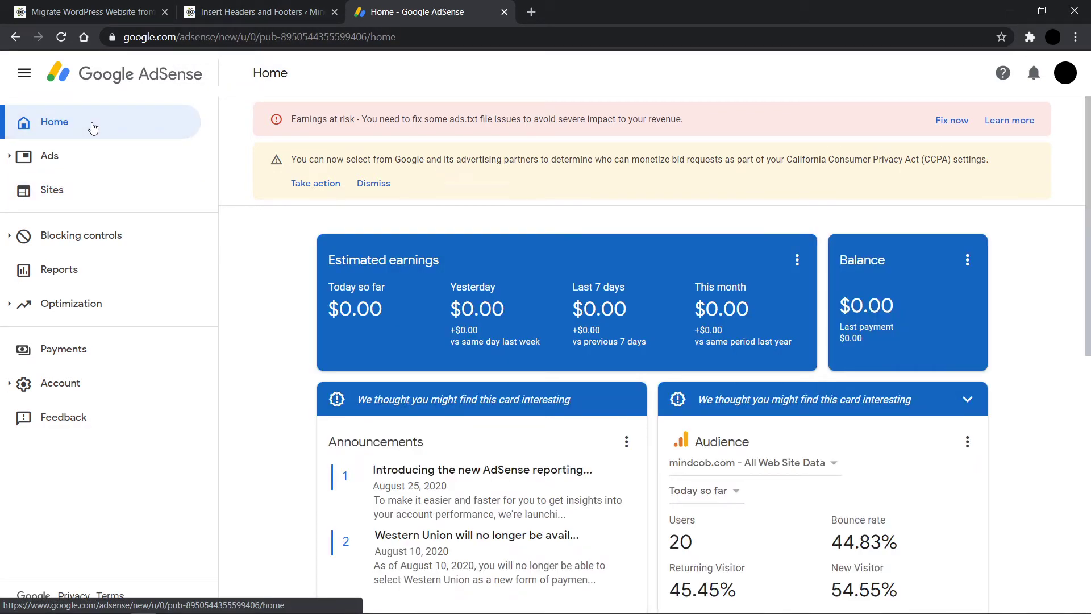
click(225, 7)
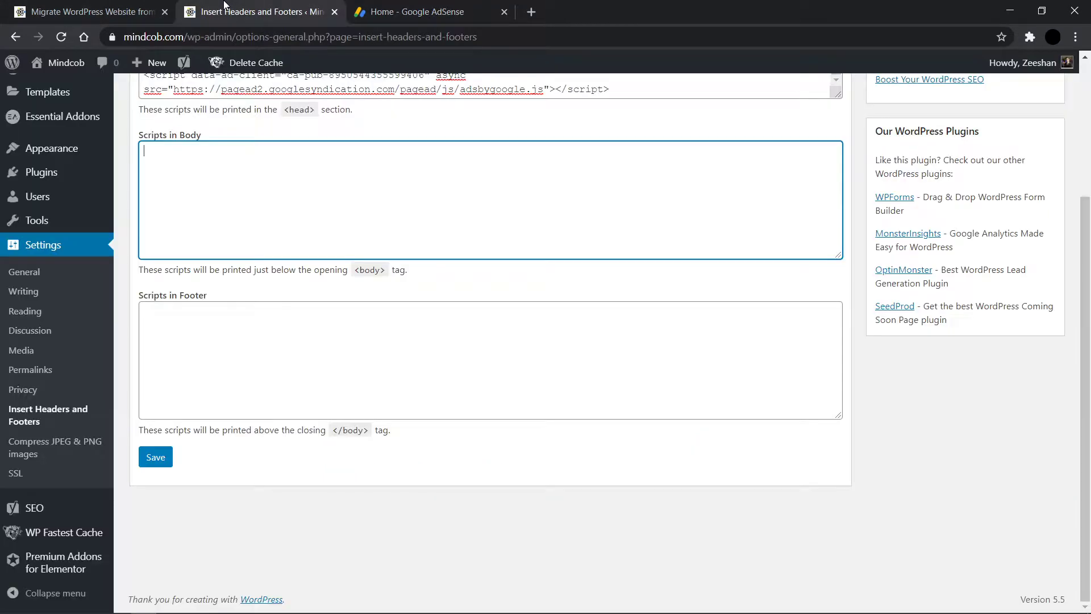
scroll(46, 153, up, 3)
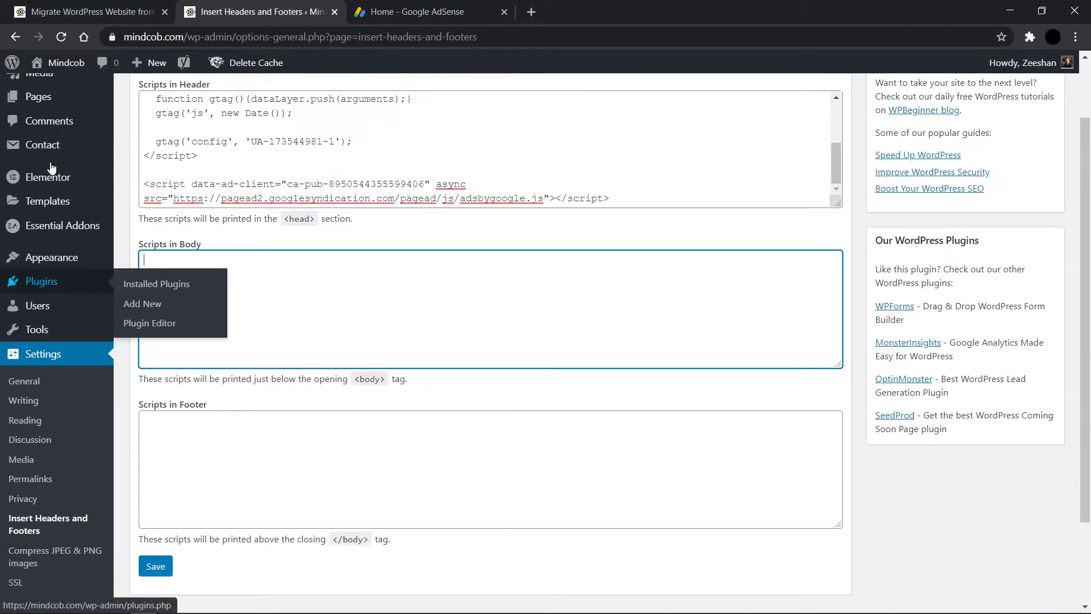
click(133, 5)
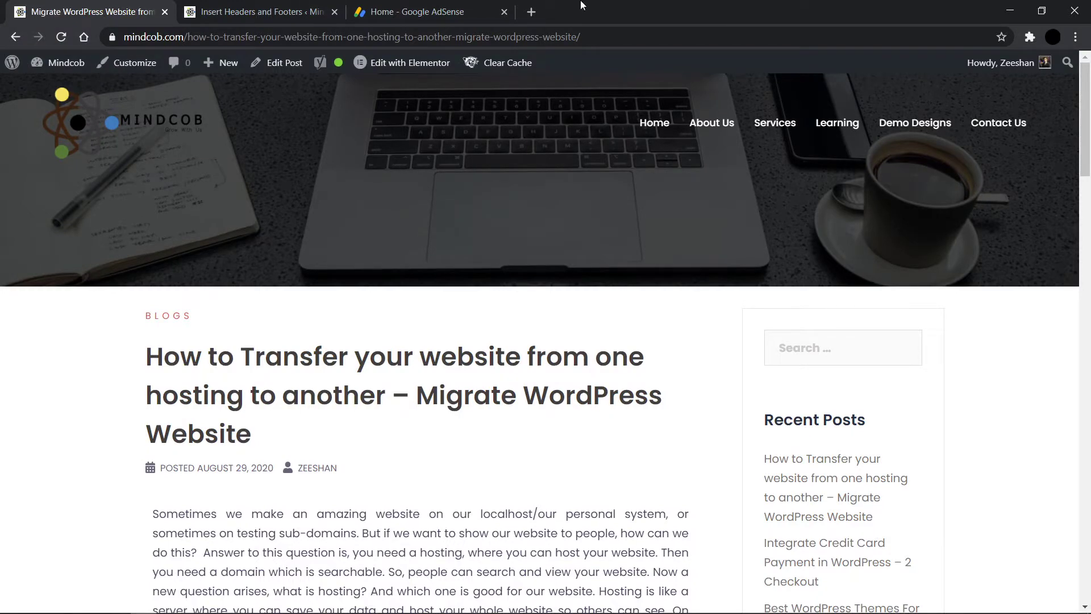
Step: Search Google for "google adsense requirements" in a new browser tab and open the AdSense Help eligibility requirements article
click(531, 12)
text(google.com)
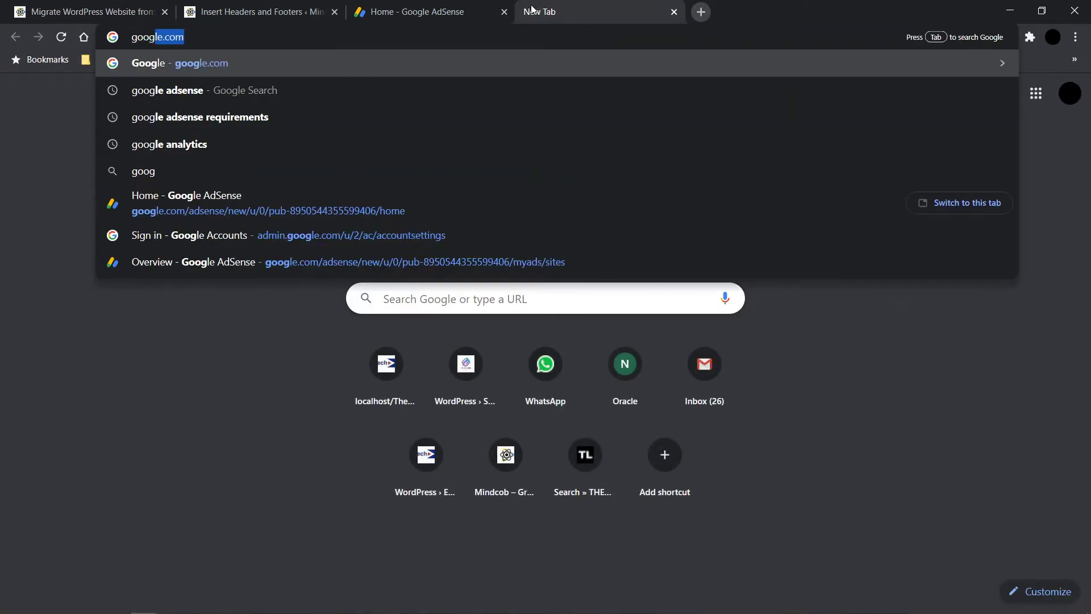
click(341, 117)
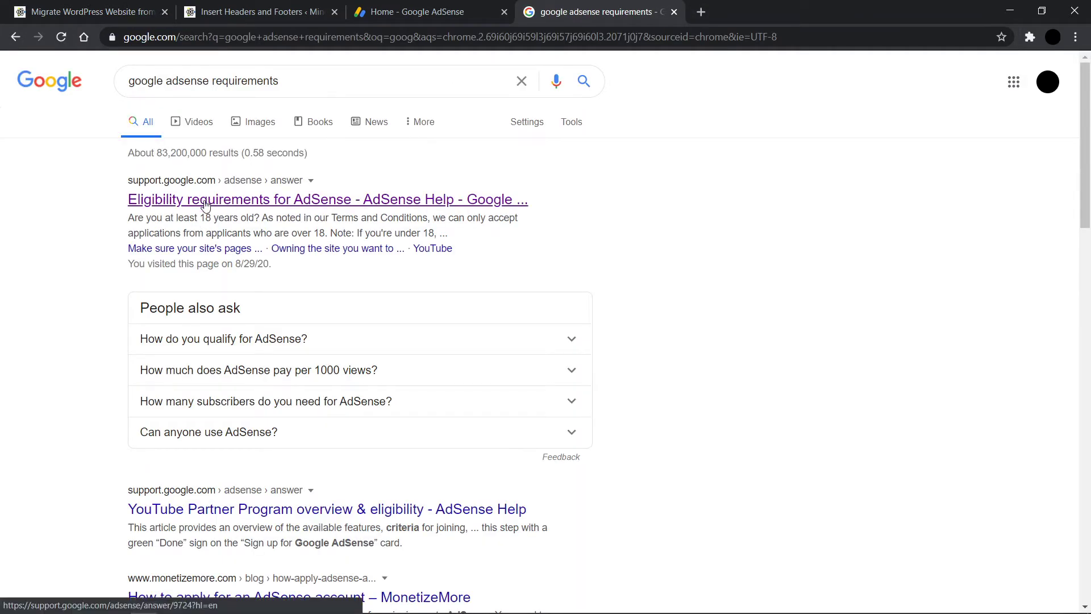
click(205, 200)
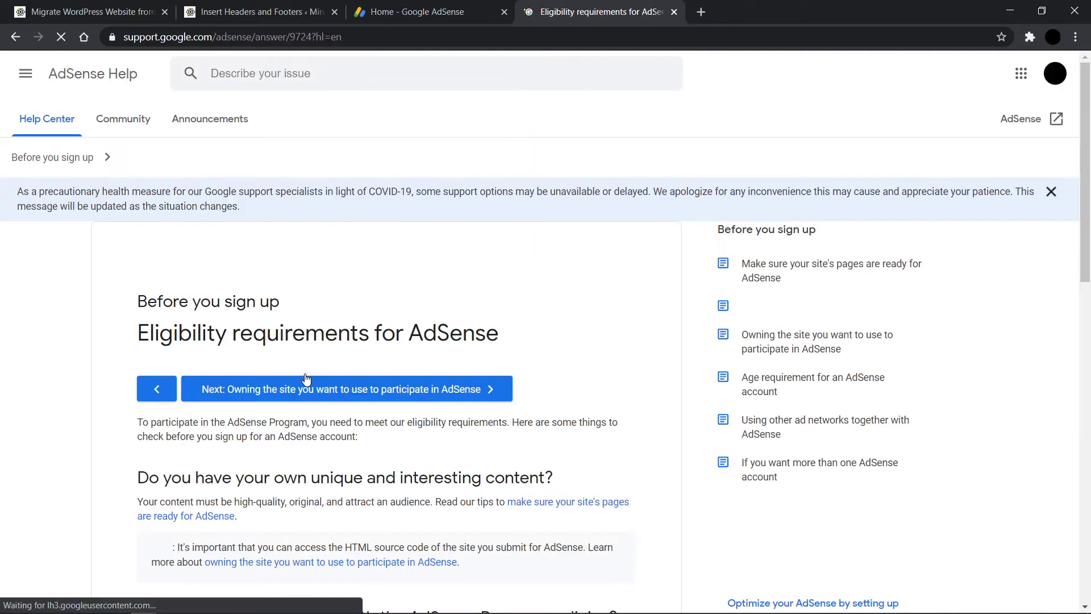
Step: Open the AdSense Online Terms of Service from the eligibility article and skim through its sections
scroll(307, 376, down, 7)
click(247, 291)
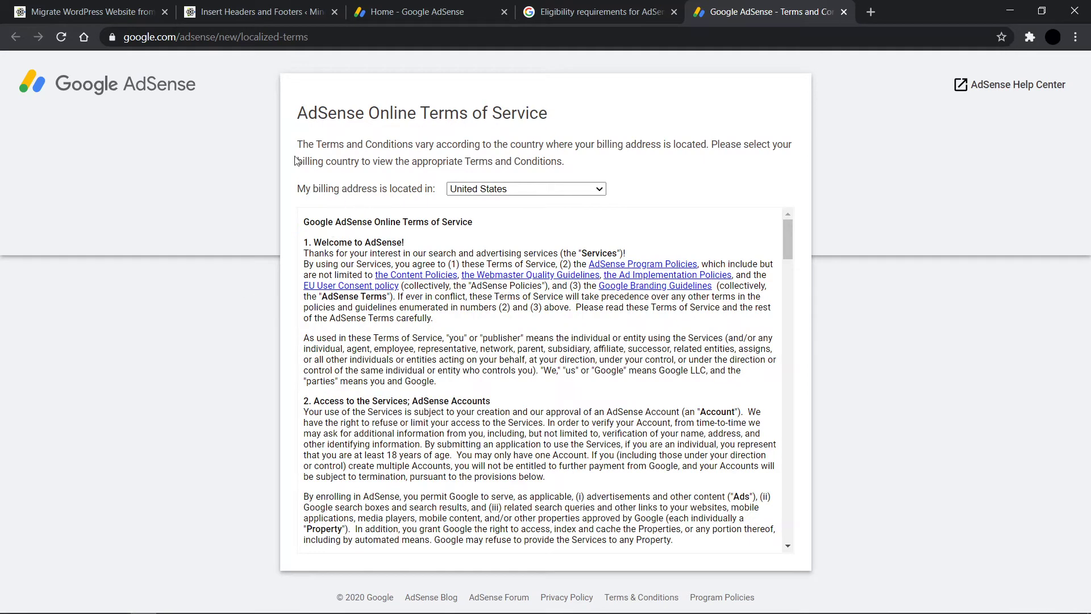
scroll(413, 376, down, 10)
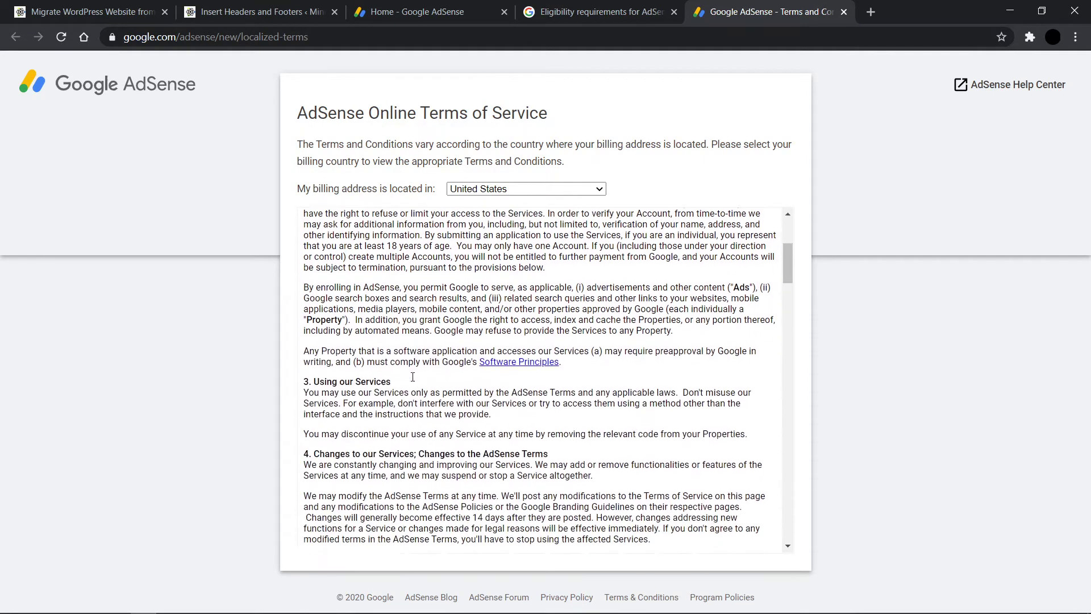
scroll(413, 377, down, 8)
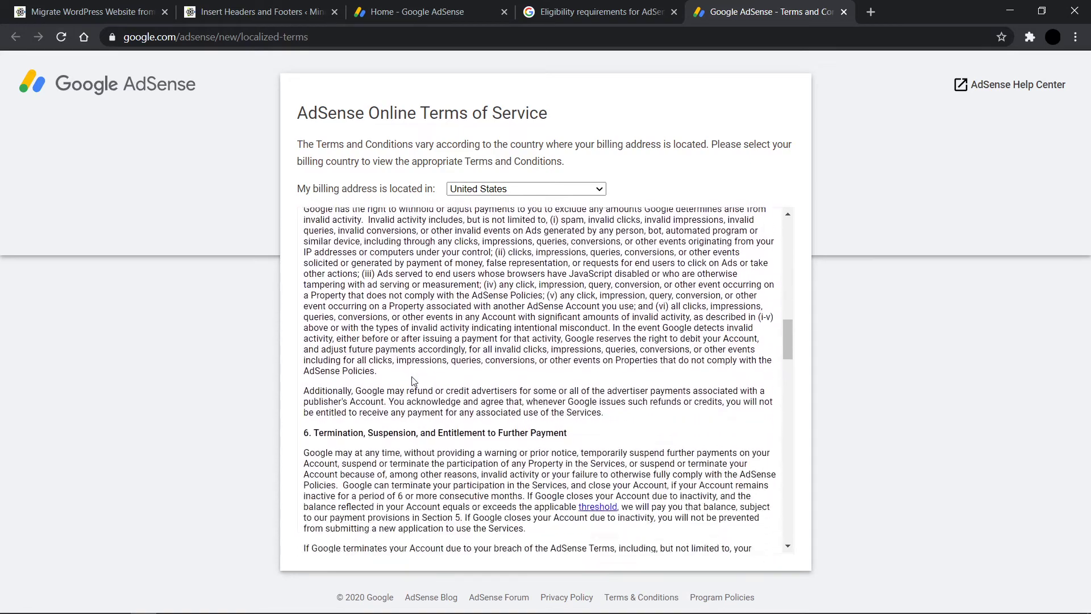
scroll(413, 376, up, 12)
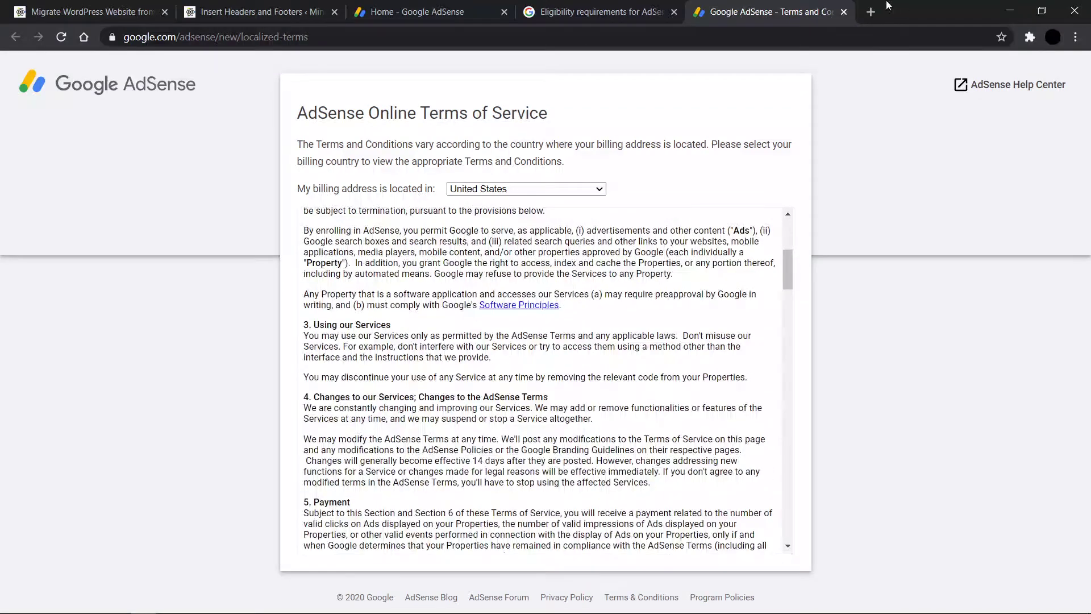
Step: Close the AdSense terms and return to the WordPress migration post to review its content and recent posts list
click(844, 12)
click(372, 7)
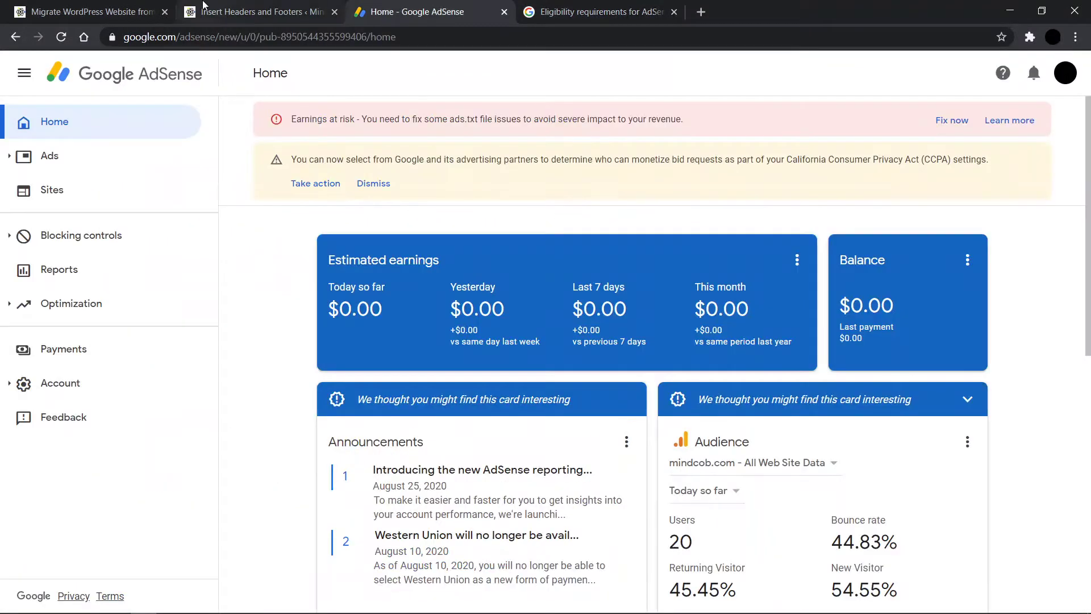
click(215, 10)
click(49, 6)
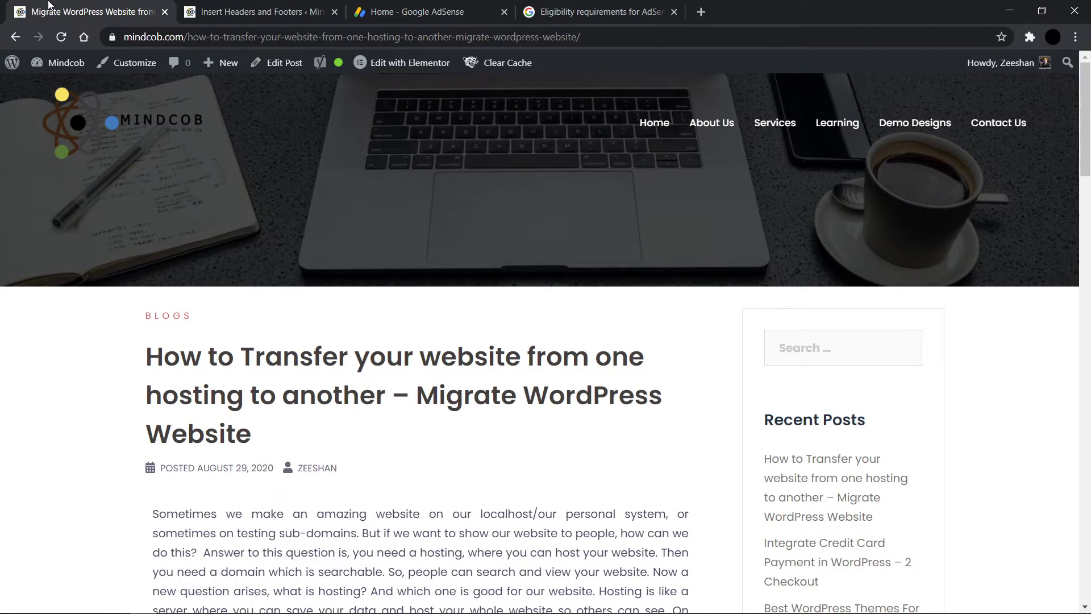
scroll(295, 445, down, 15)
scroll(295, 445, up, 15)
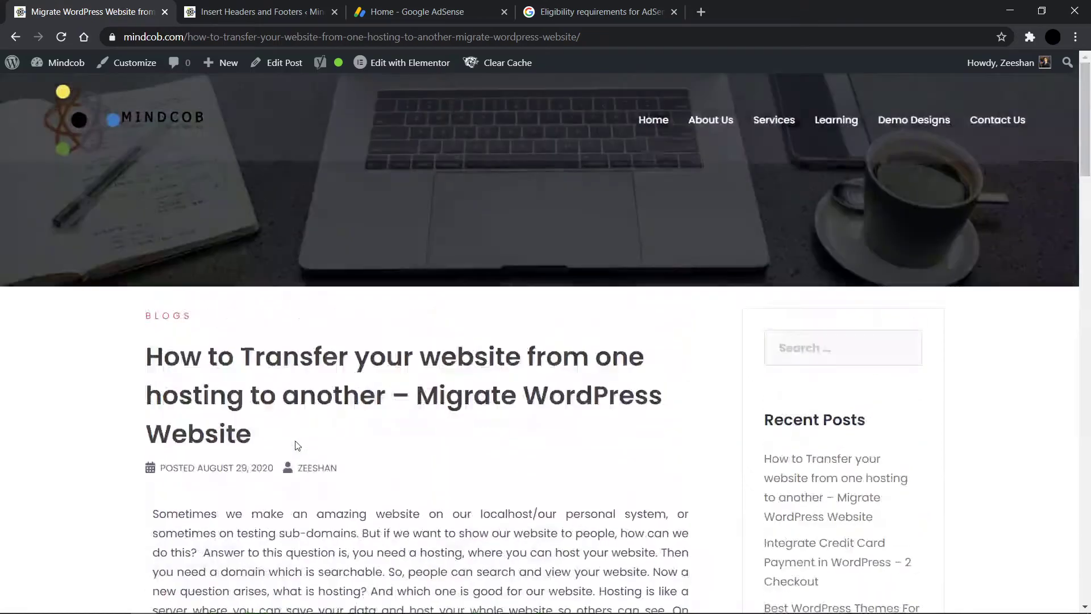
scroll(834, 320, down, 5)
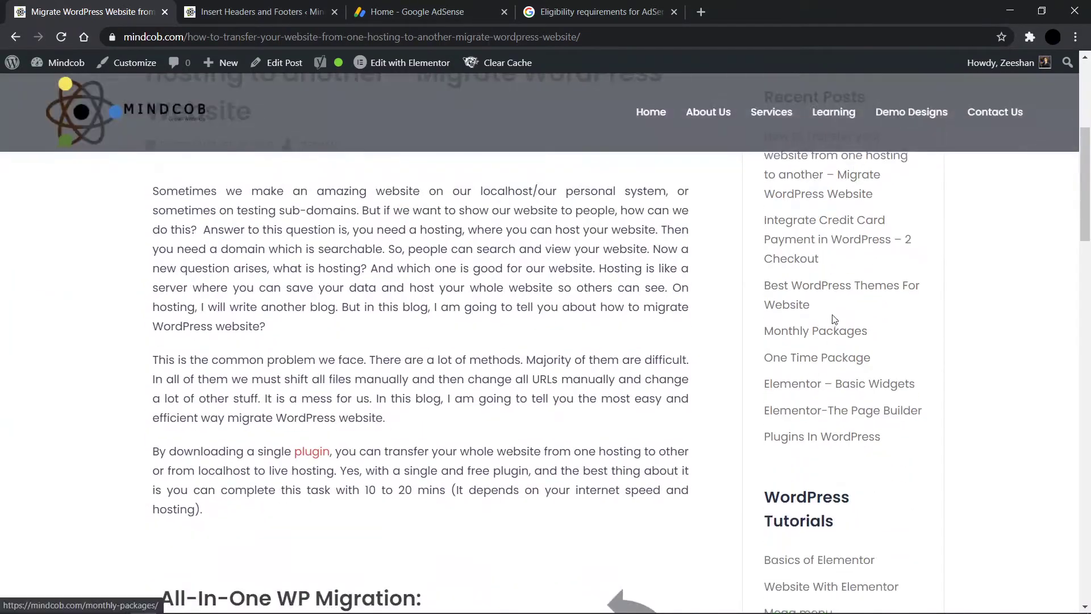
Step: Open the recent post "Best WordPress Themes For Website" and examine its text and sidebar
click(830, 289)
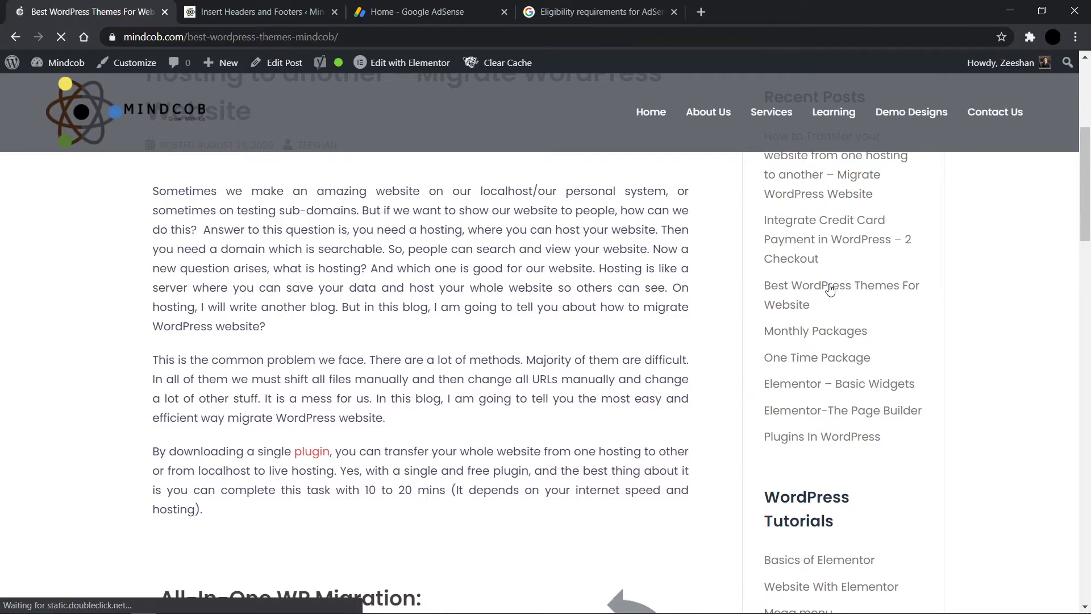
scroll(830, 290, down, 15)
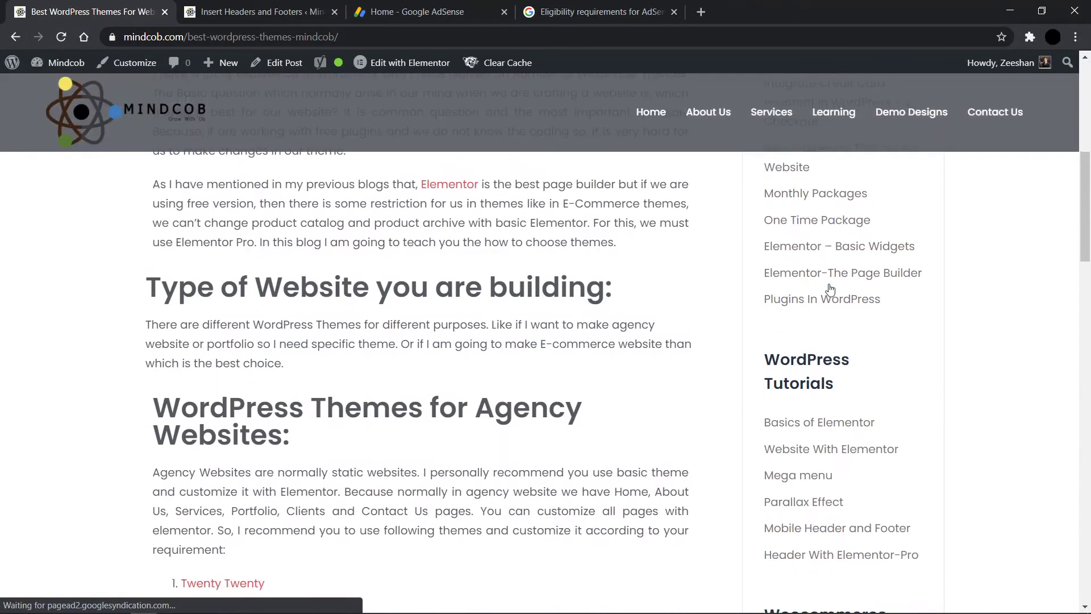
scroll(829, 290, up, 6)
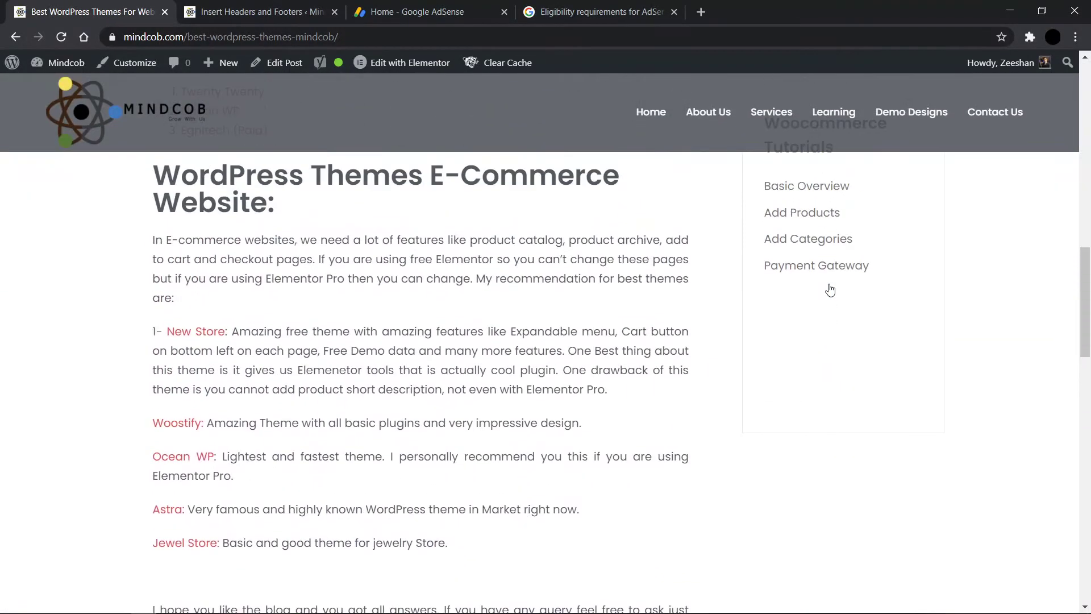
scroll(830, 290, up, 18)
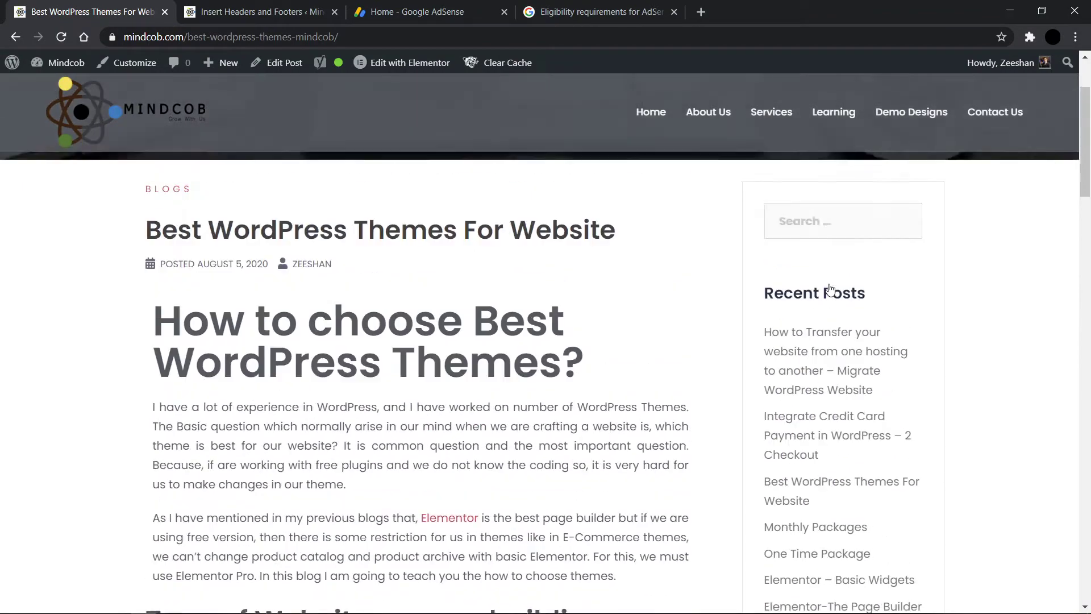
scroll(835, 392, down, 2)
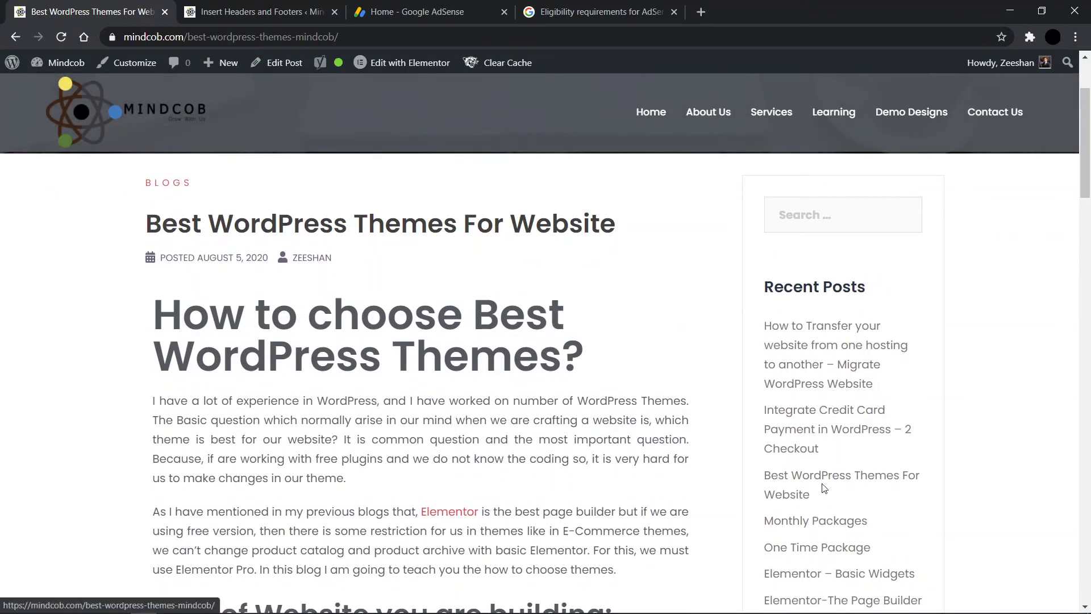
Step: Open the recent post "Elementor-The Page Builder" and skim through its content
scroll(840, 533, down, 2)
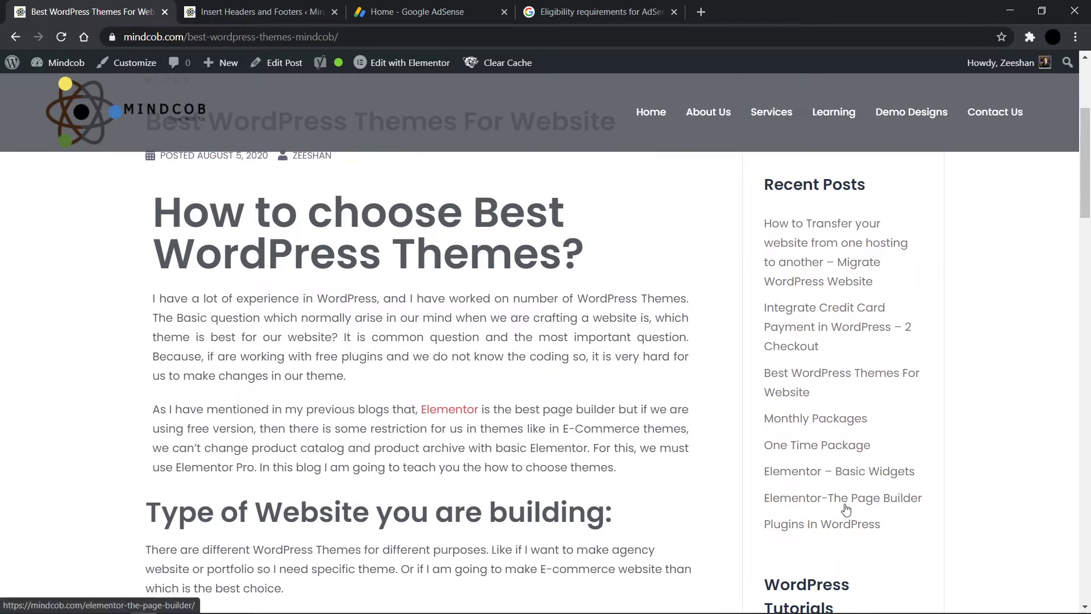
click(845, 509)
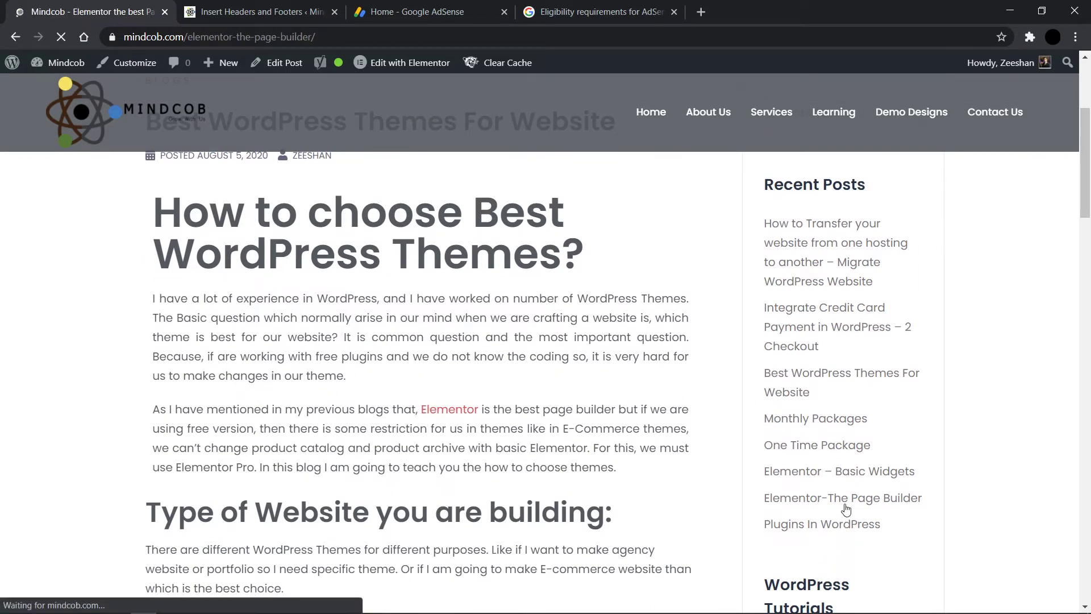
scroll(845, 508, down, 15)
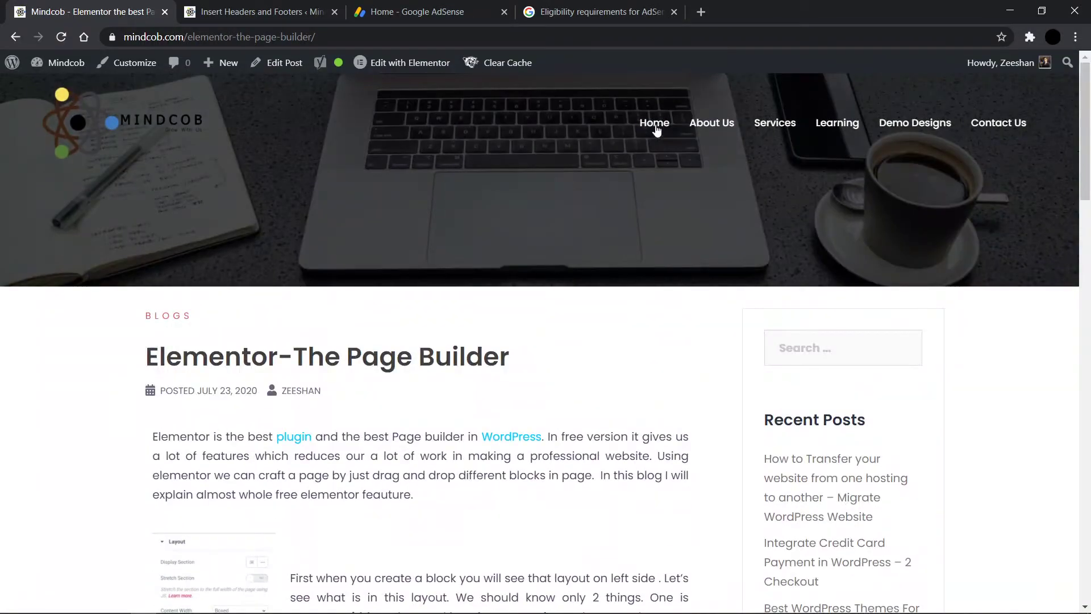
Step: Go through the site's home page to the WordPress tutorials blog listing and review its post summaries and sidebar
click(655, 123)
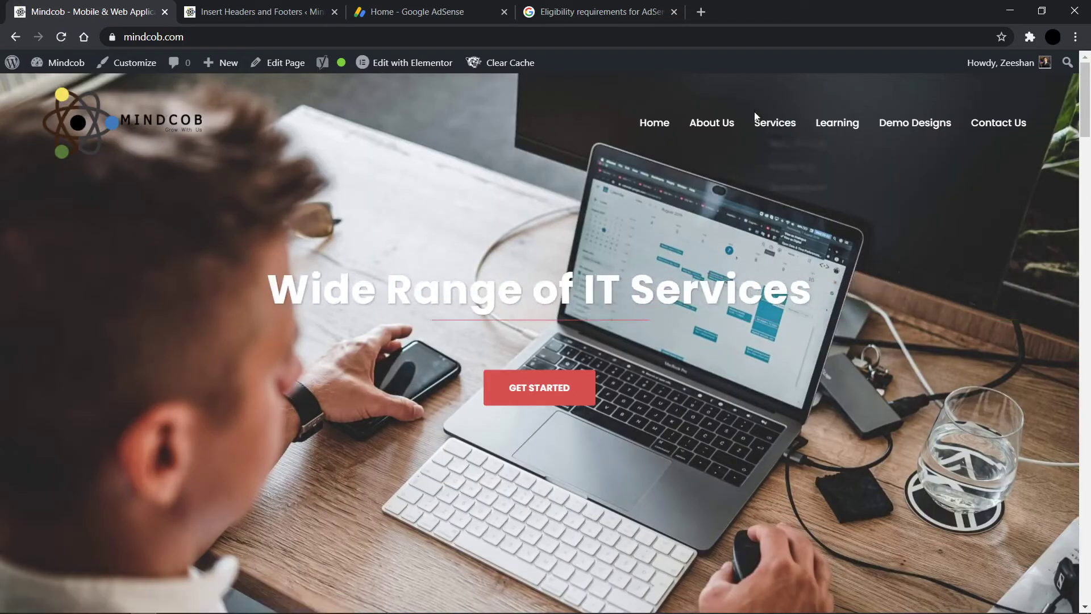
click(834, 157)
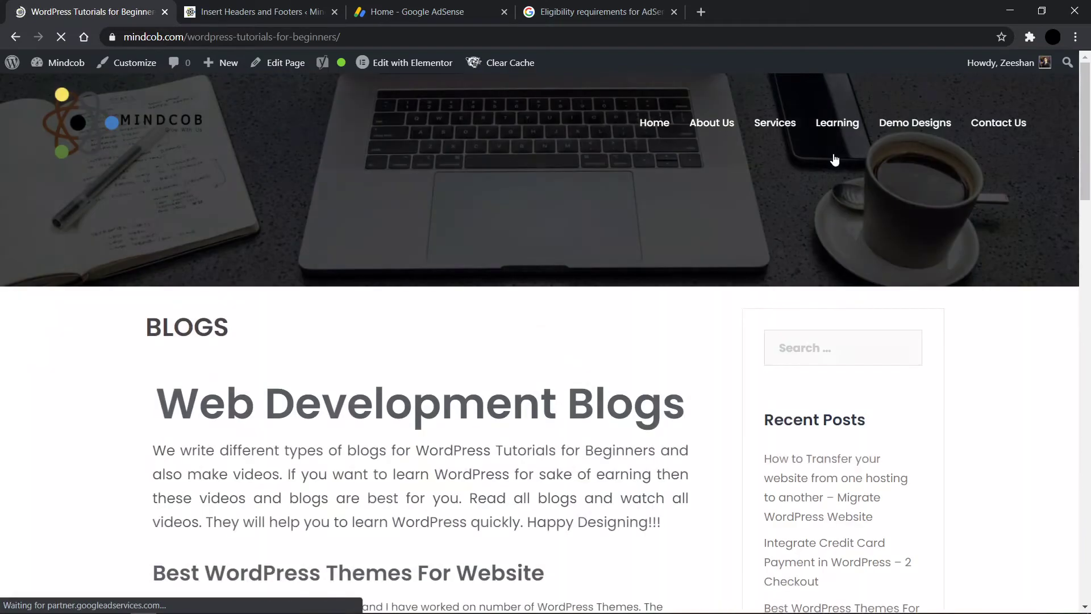
scroll(834, 159, down, 5)
scroll(833, 158, down, 7)
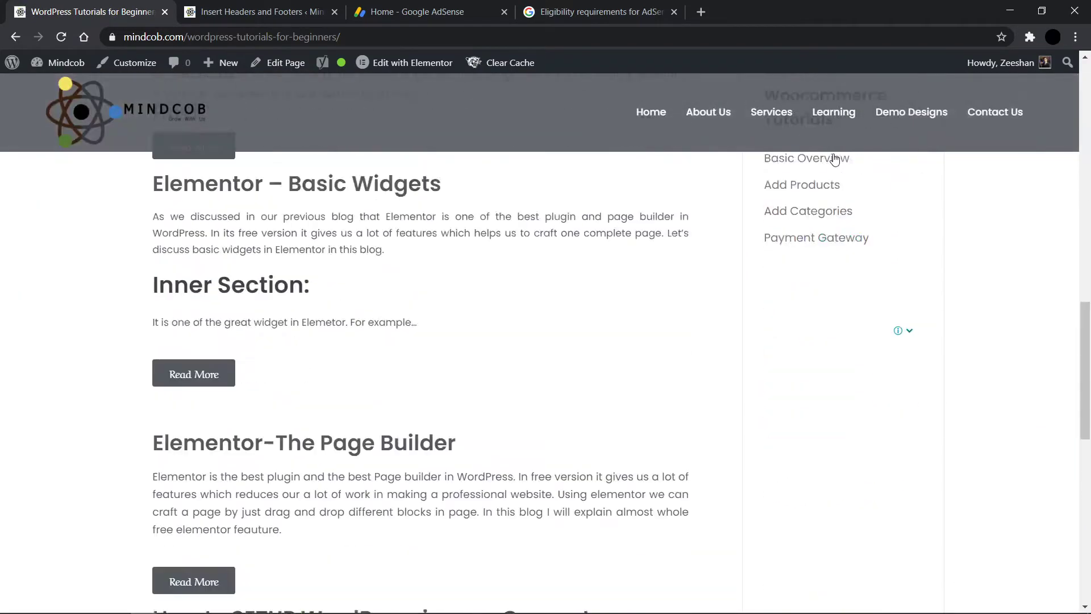
scroll(589, 392, up, 3)
scroll(589, 392, up, 10)
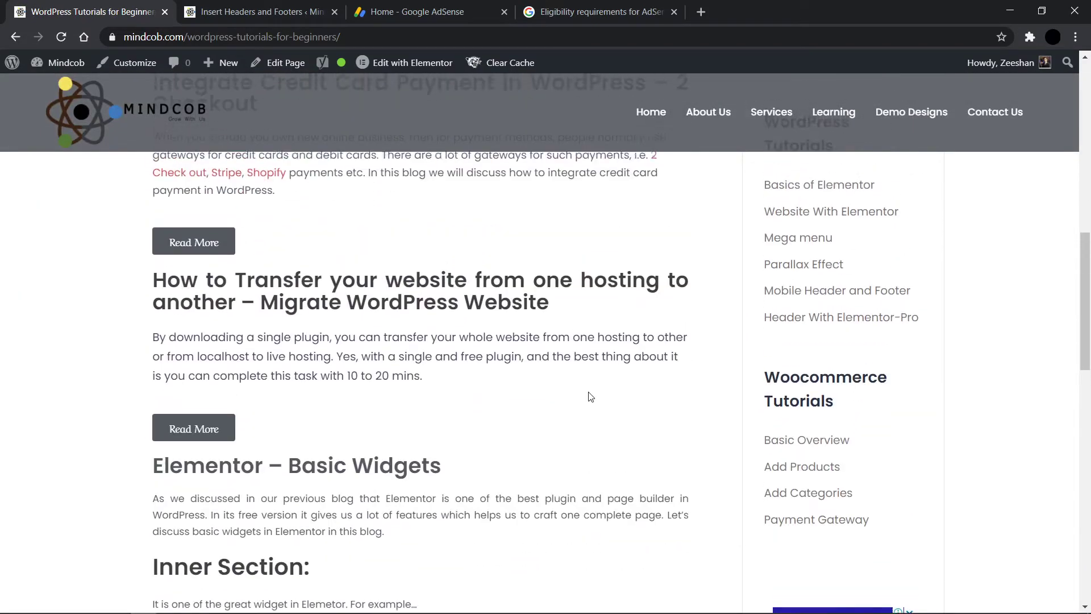
scroll(836, 230, up, 2)
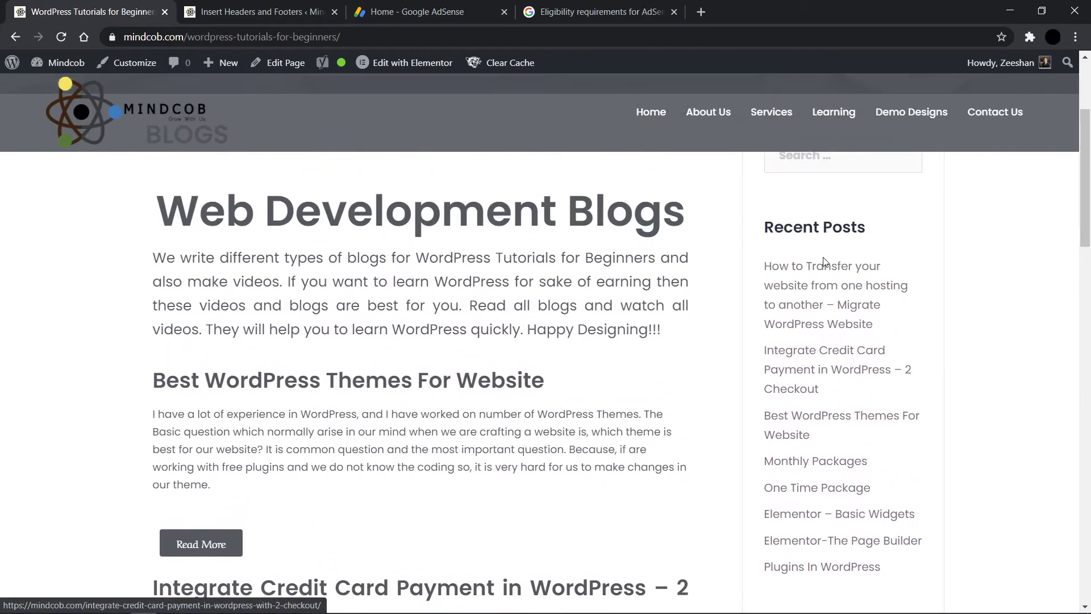
Step: Open the recent post "Integrate Credit Card Payment in WordPress – 2 Checkout" and review its text and sidebar ad placement
click(807, 358)
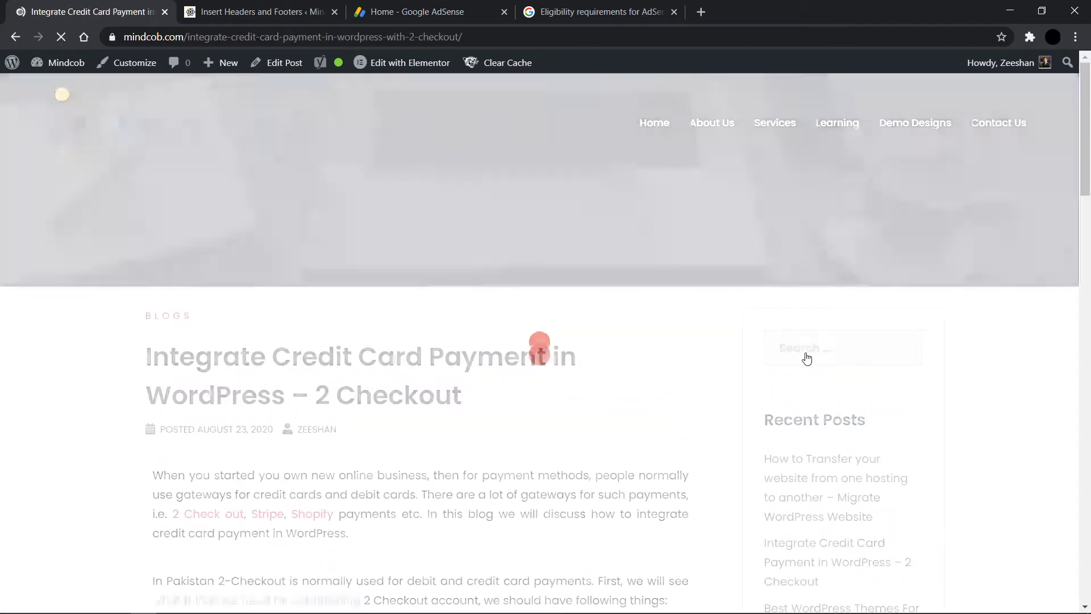
scroll(807, 358, down, 15)
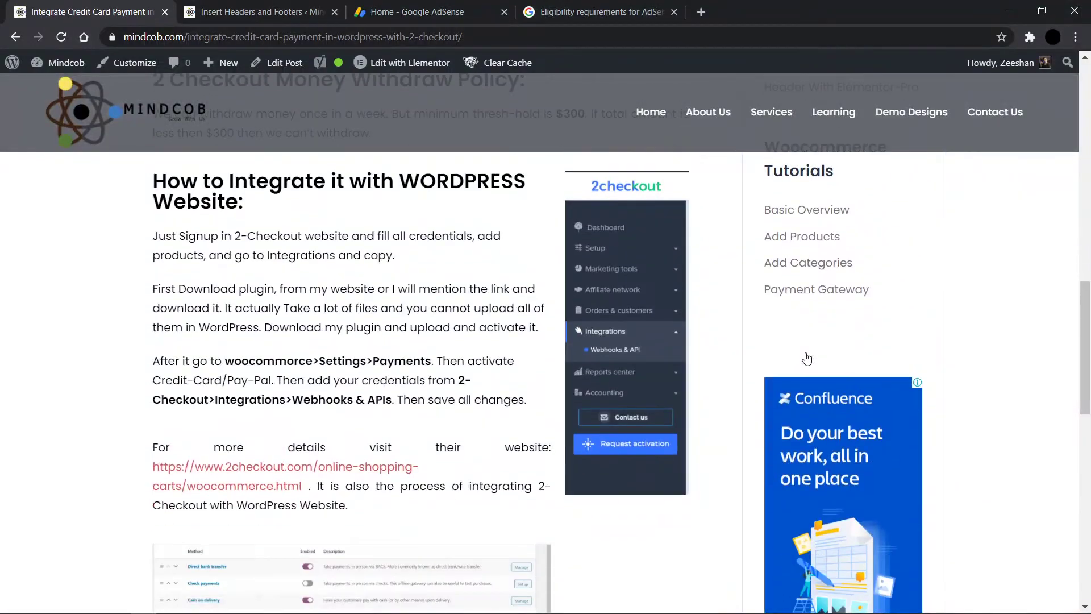
scroll(807, 358, up, 7)
scroll(492, 445, up, 6)
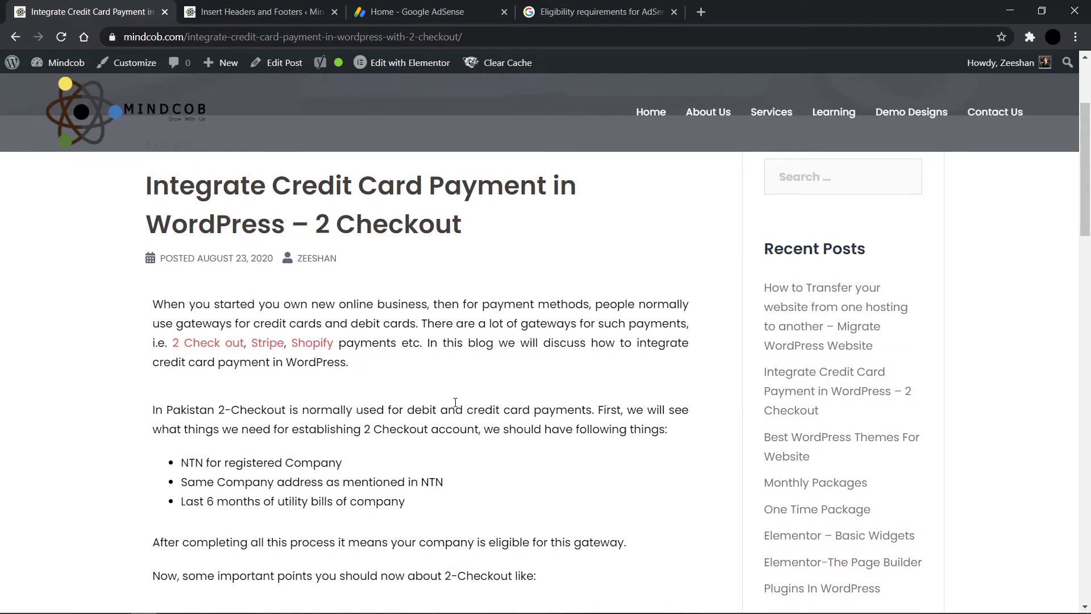
scroll(455, 402, up, 3)
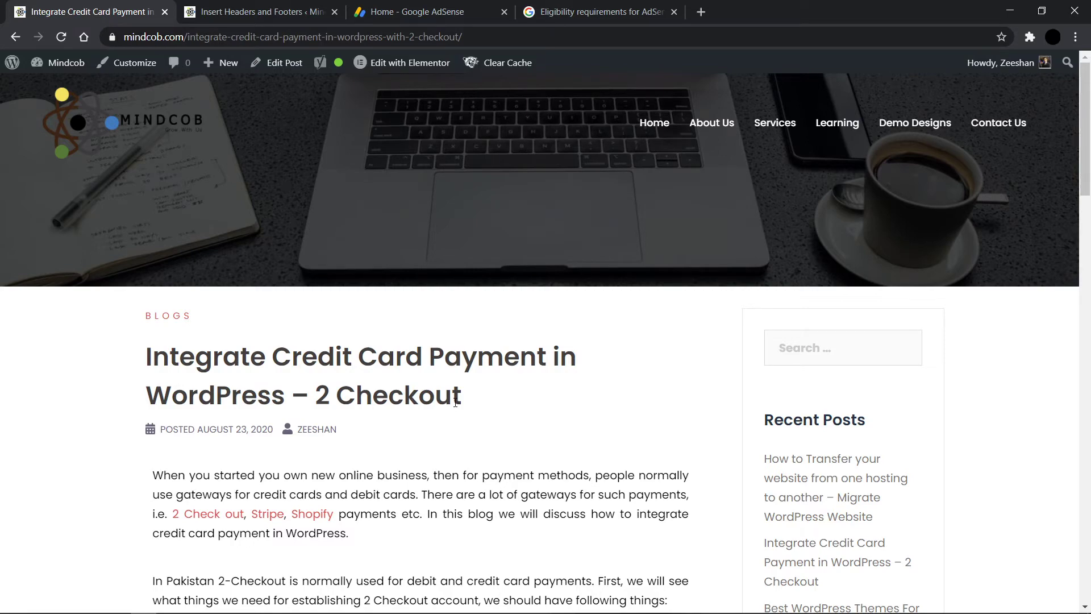
scroll(455, 402, down, 15)
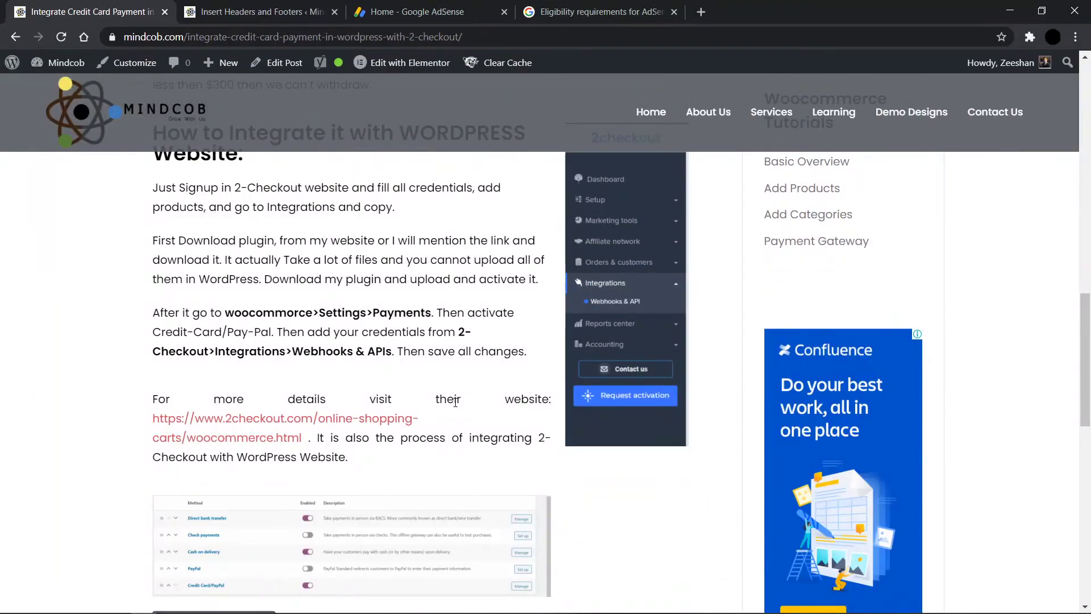
scroll(455, 402, up, 15)
Step: Switch to Google AdSense, open the Ads overview and examine the By site section and its list of sites
click(396, 8)
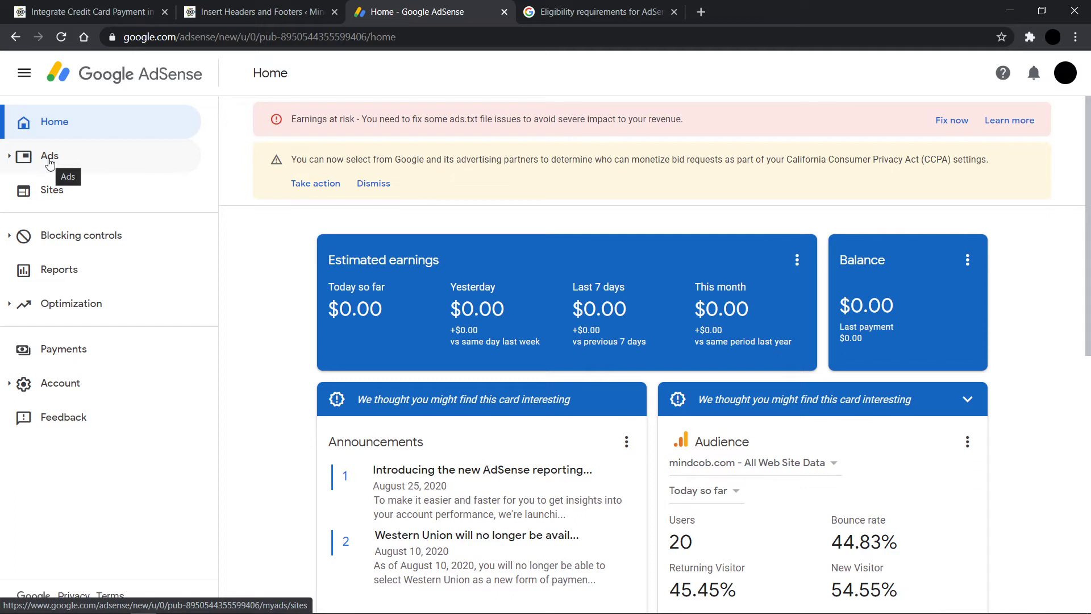
click(49, 162)
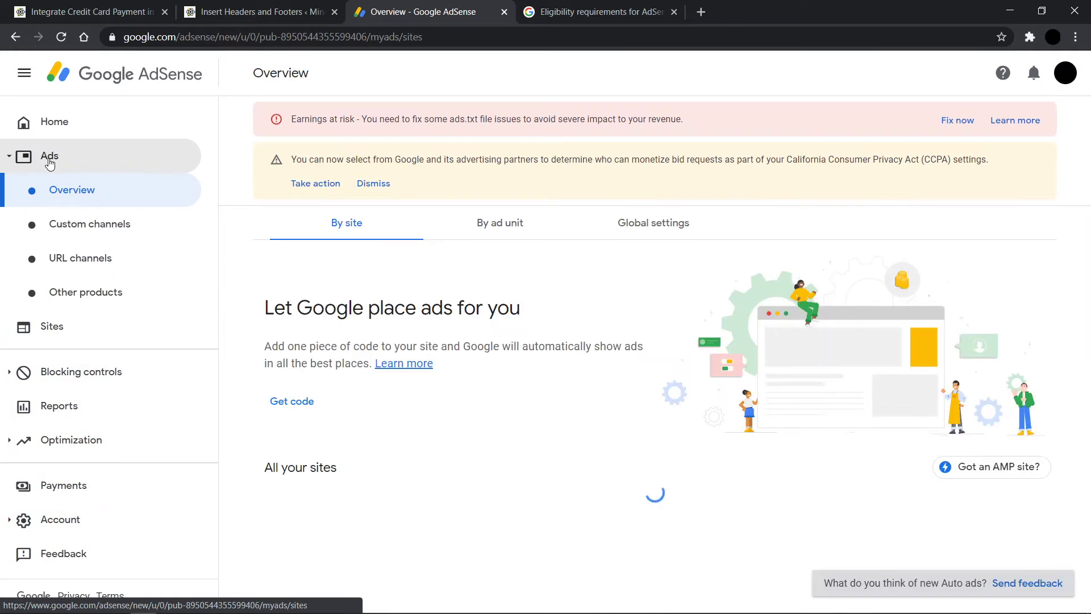
scroll(537, 337, down, 2)
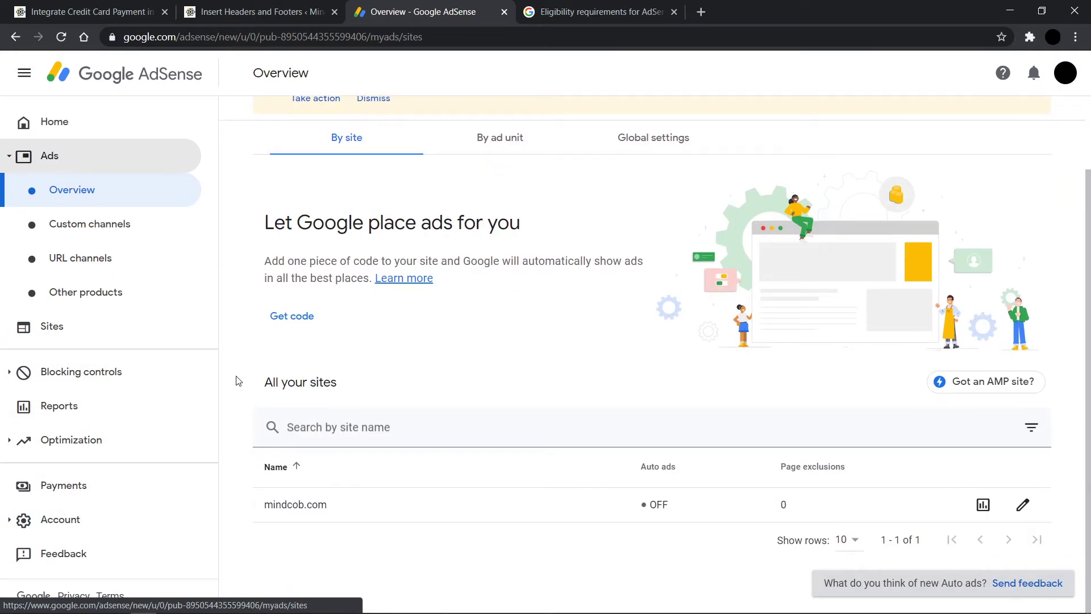
scroll(358, 306, up, 1)
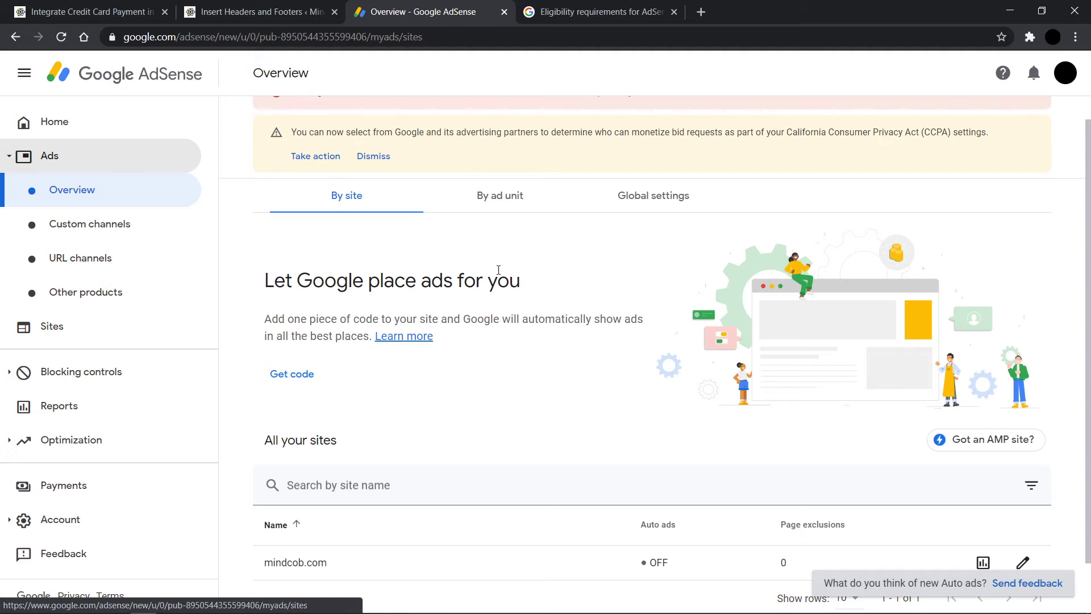
scroll(372, 344, down, 1)
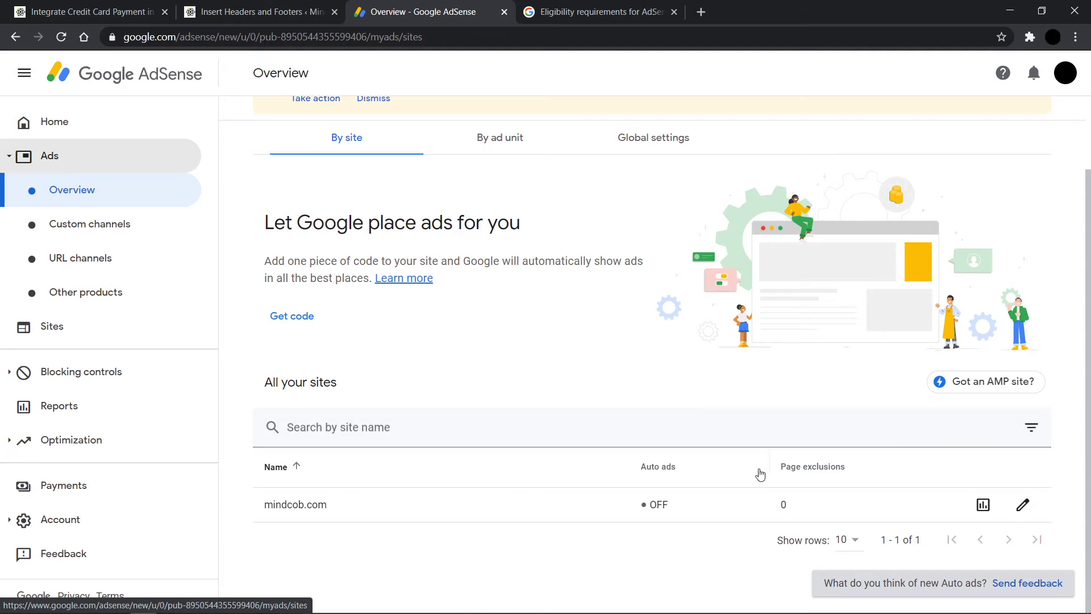
Step: Open the ad settings for mindcob.com, turn on Auto ads and examine the ad placements in the mobile preview
click(1023, 505)
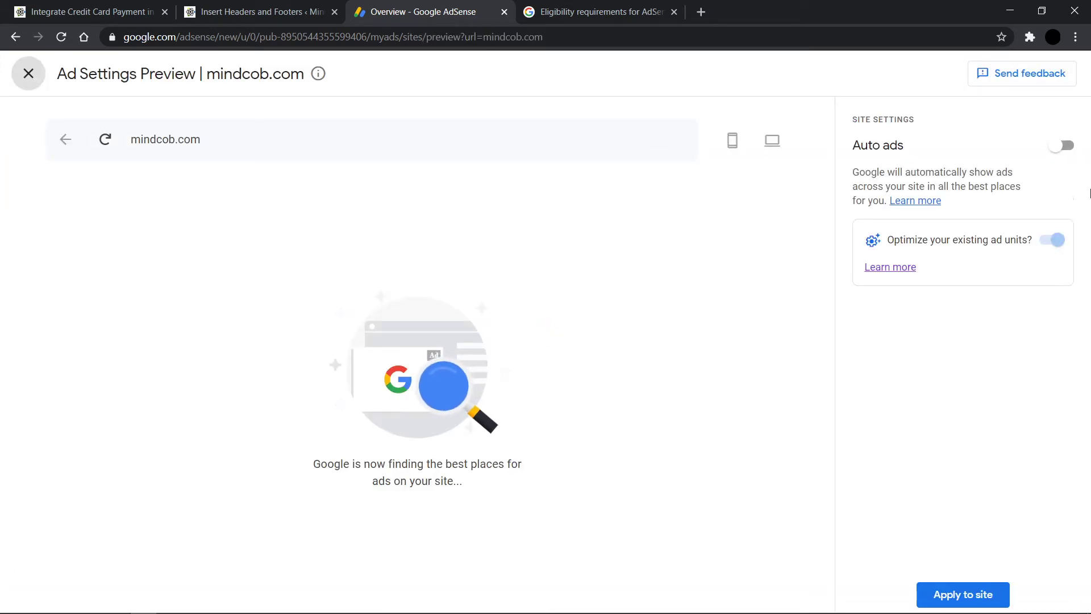
click(1056, 155)
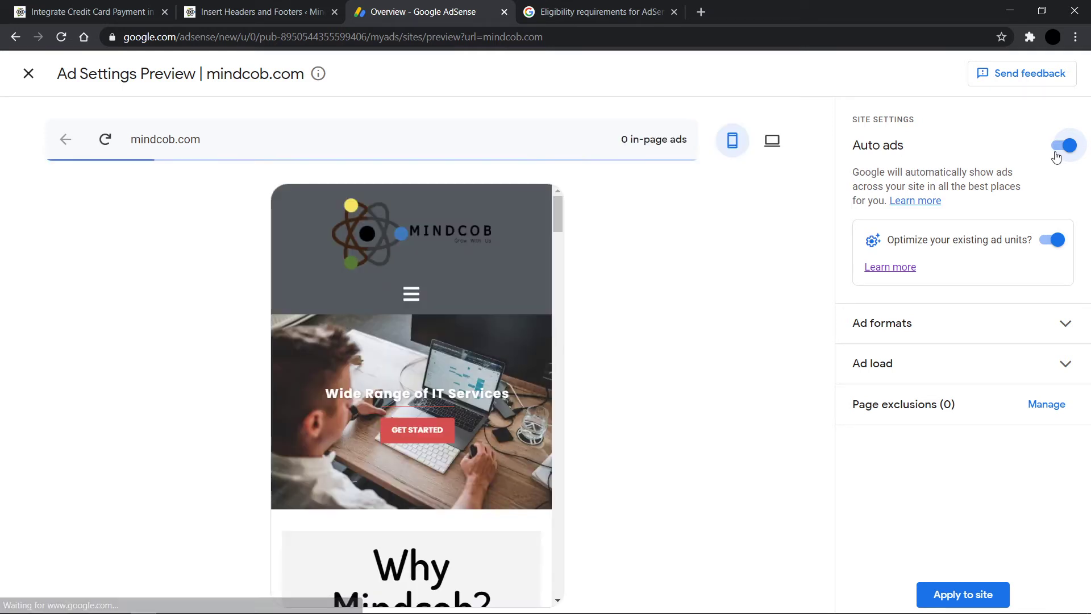
scroll(415, 426, down, 15)
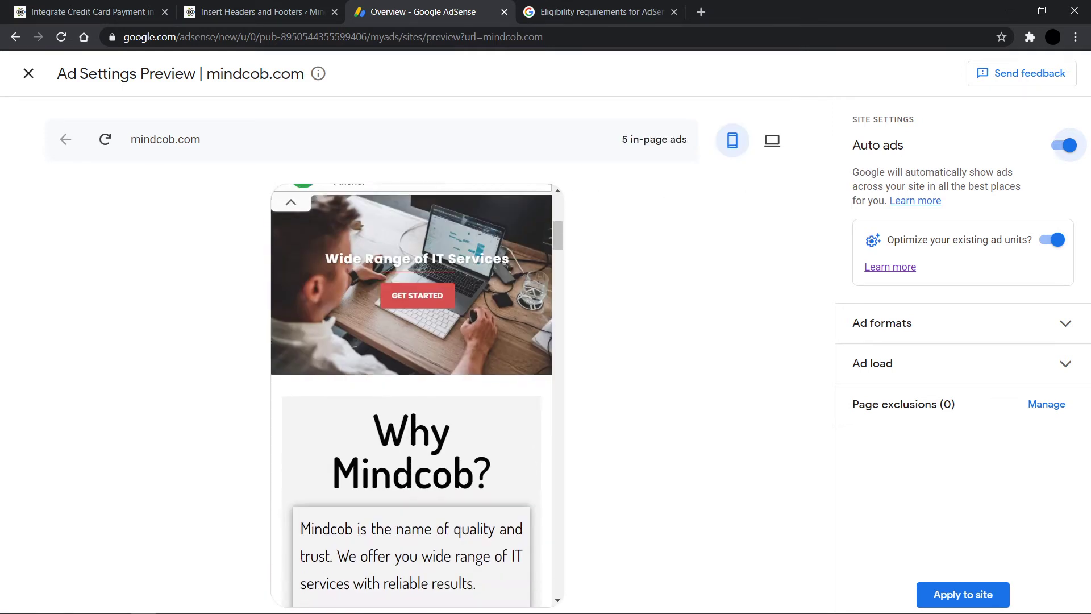
scroll(375, 373, down, 10)
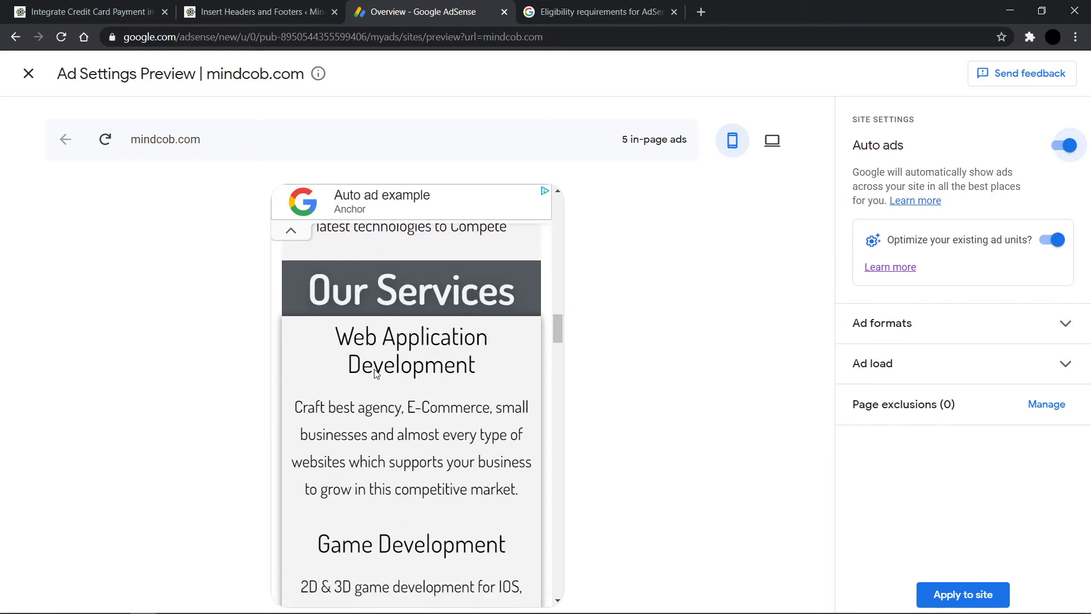
scroll(418, 481, down, 10)
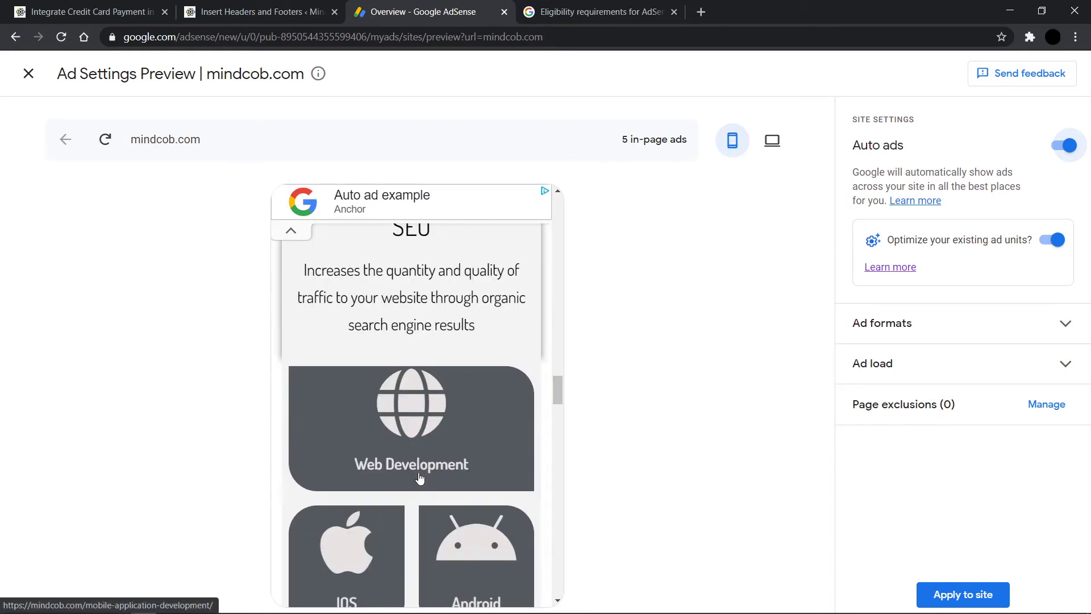
scroll(419, 479, up, 8)
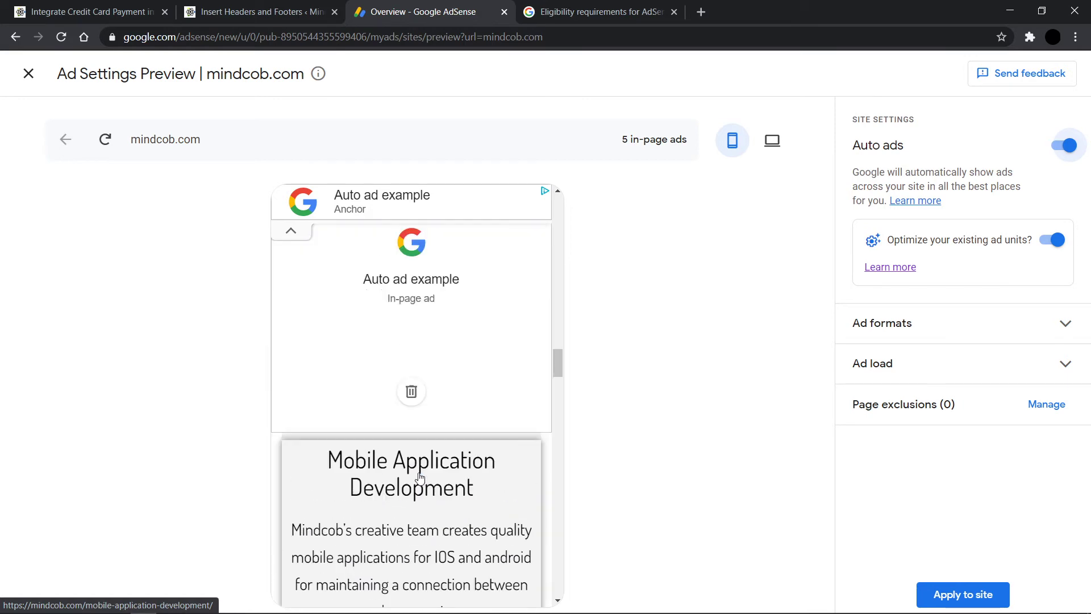
Step: Examine the ad placements in the desktop preview, turn Auto ads off and close the preview without applying it to the site
click(774, 142)
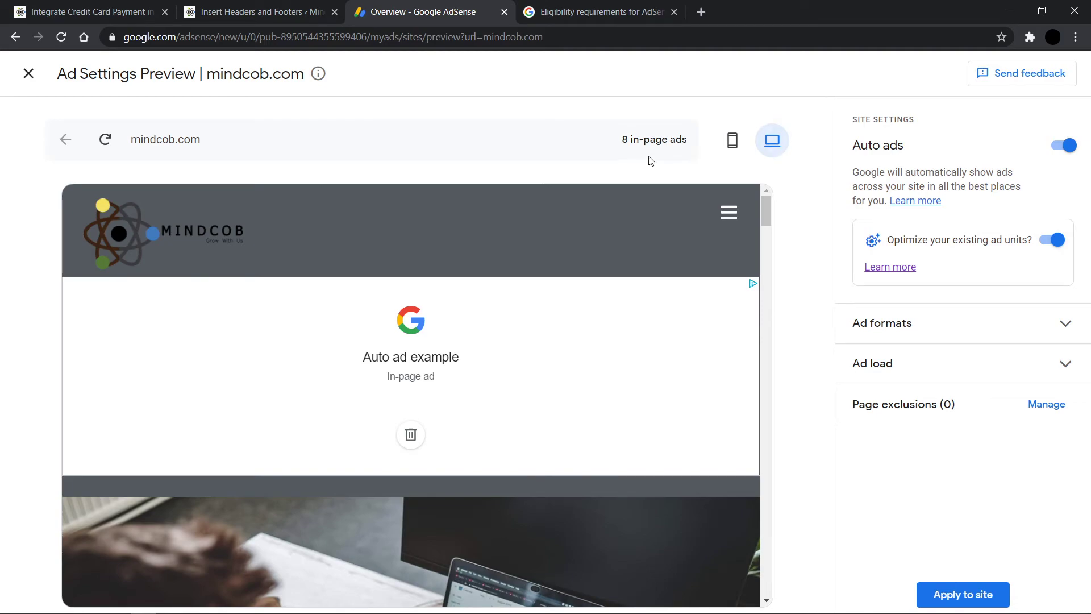
scroll(561, 246, down, 15)
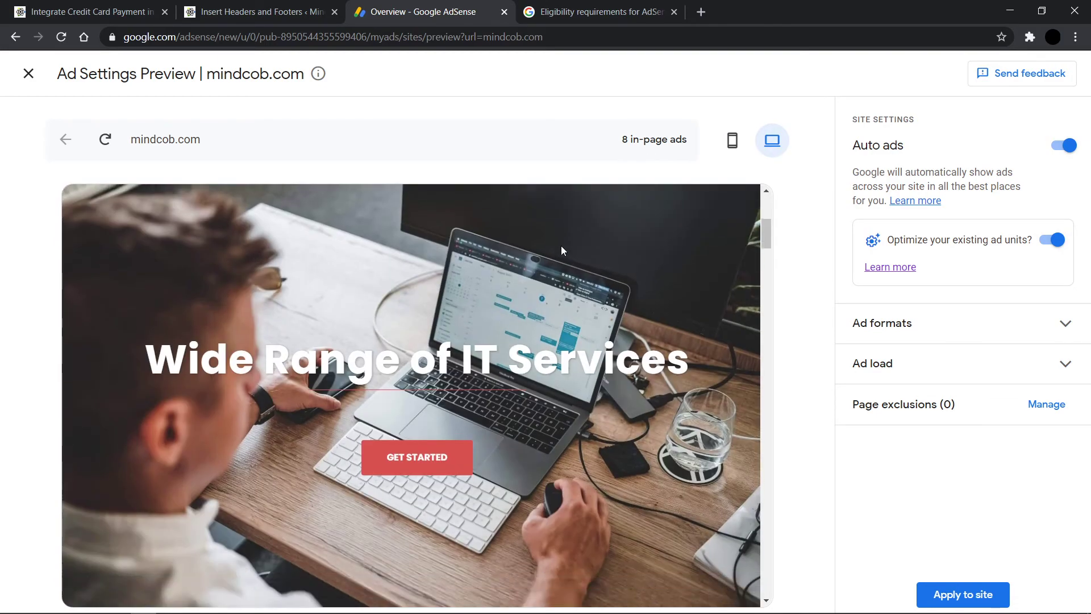
scroll(561, 246, down, 10)
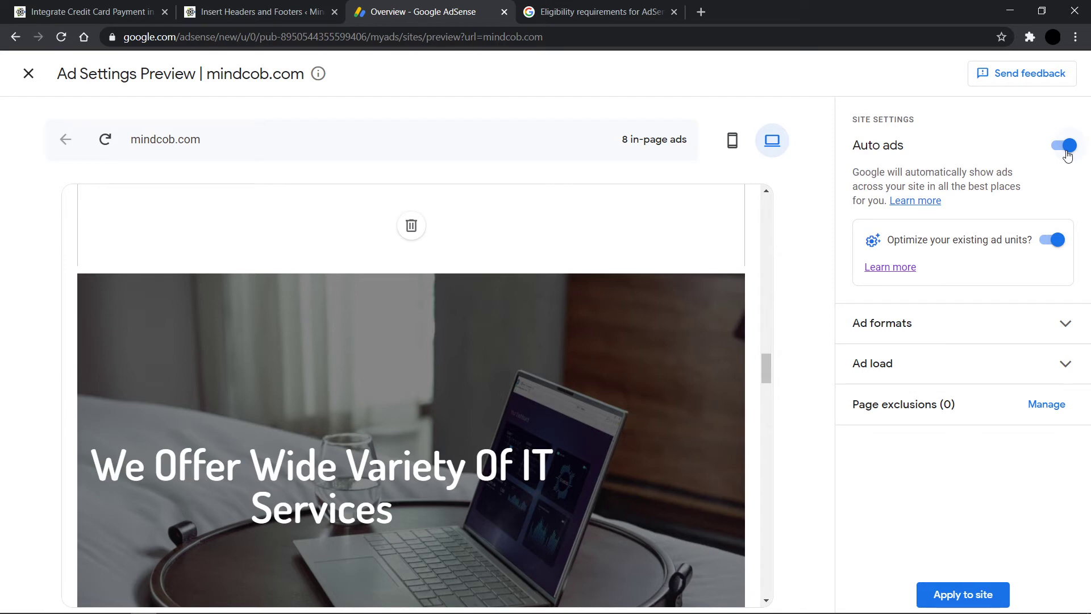
click(1066, 152)
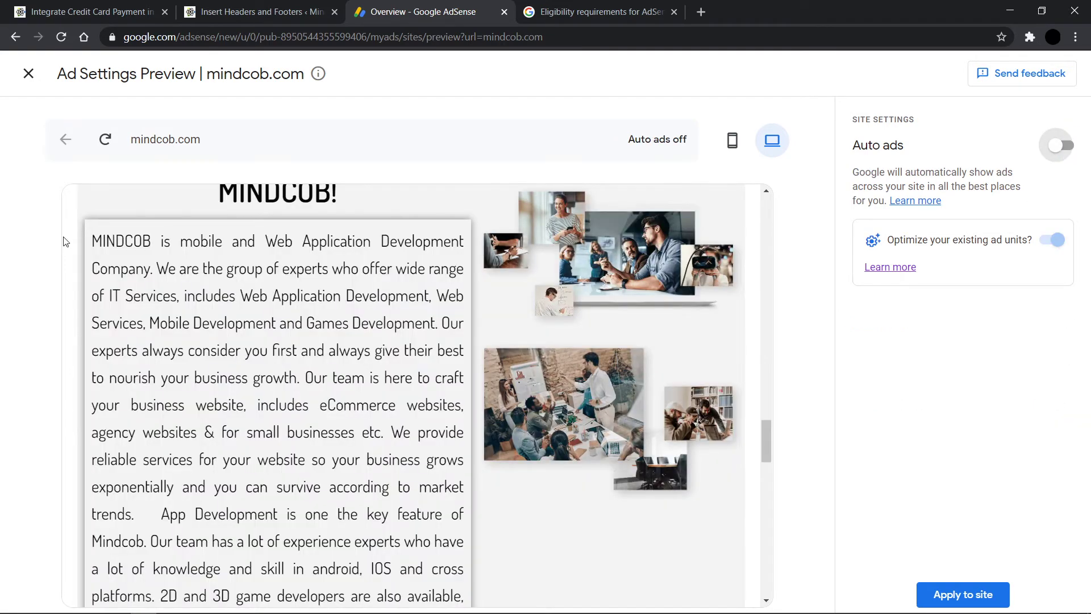
click(29, 73)
Step: Return to the 2 Checkout credit card post and examine how the live ad appears in its sidebar
click(85, 12)
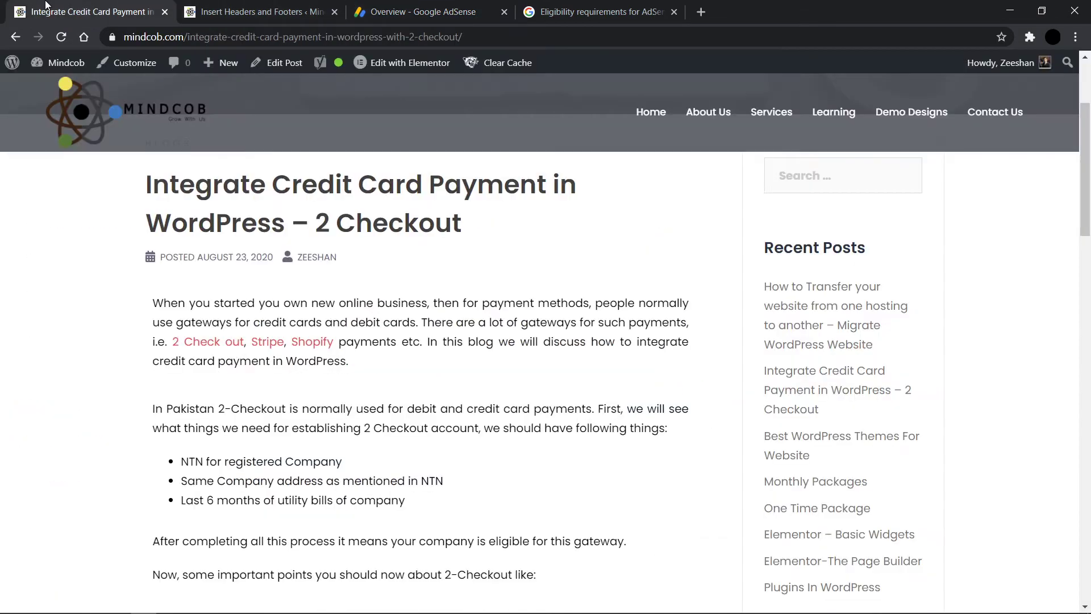
scroll(579, 495, down, 10)
scroll(578, 496, down, 5)
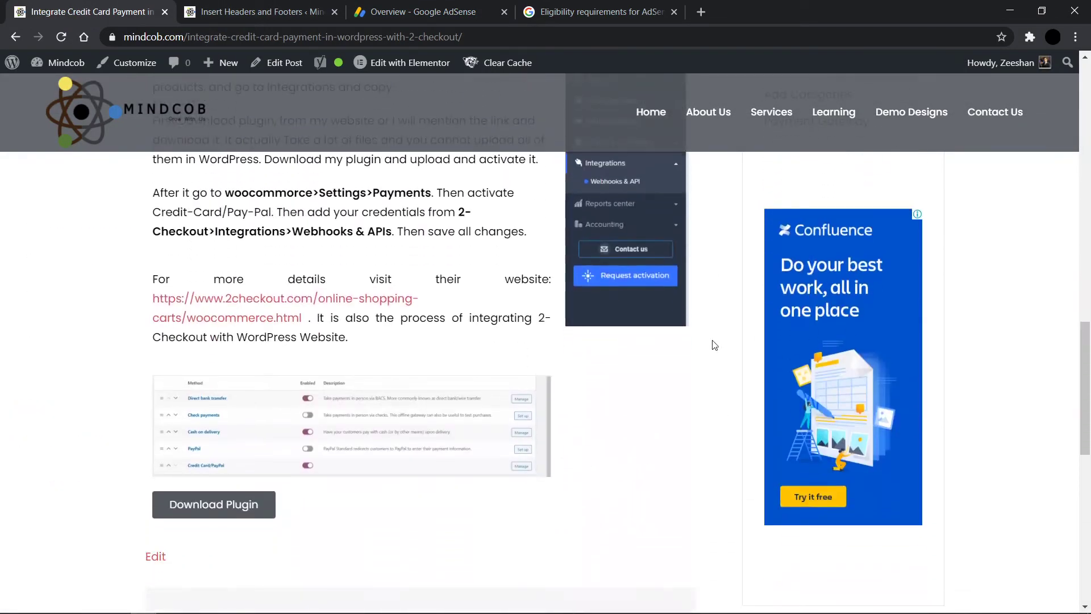
scroll(639, 352, up, 3)
scroll(639, 353, down, 3)
scroll(639, 352, up, 15)
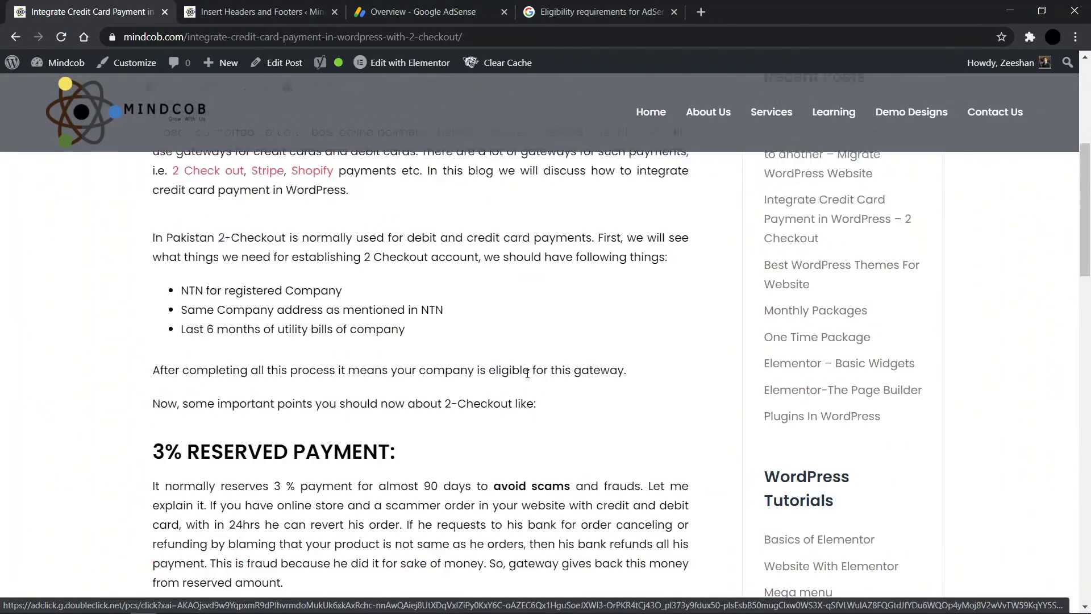
Step: Open the site's Contact Us page and examine the ad displayed in its sidebar
click(992, 131)
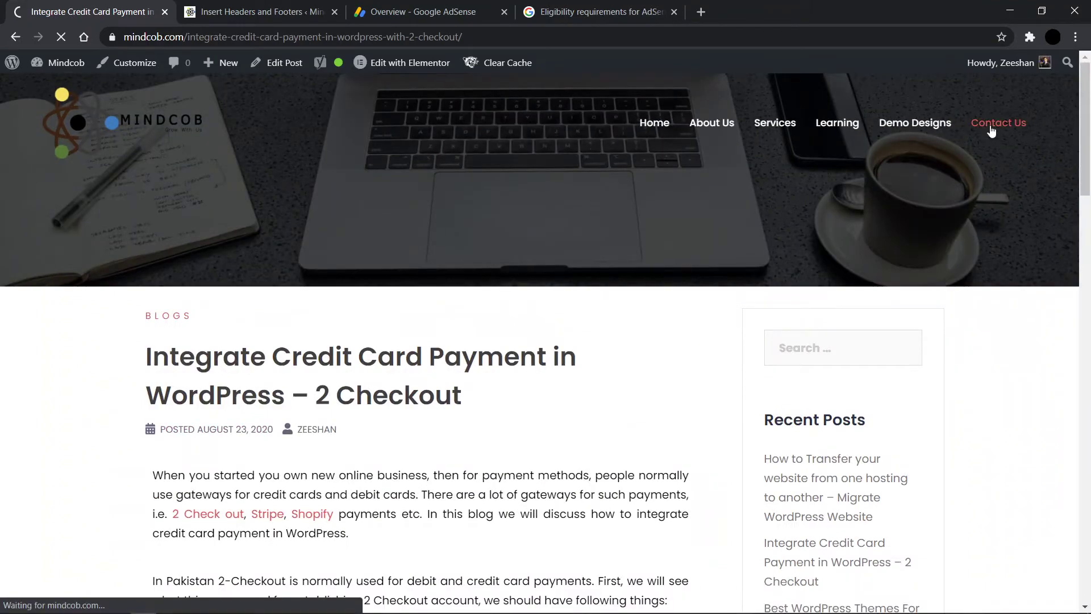
scroll(813, 340, down, 10)
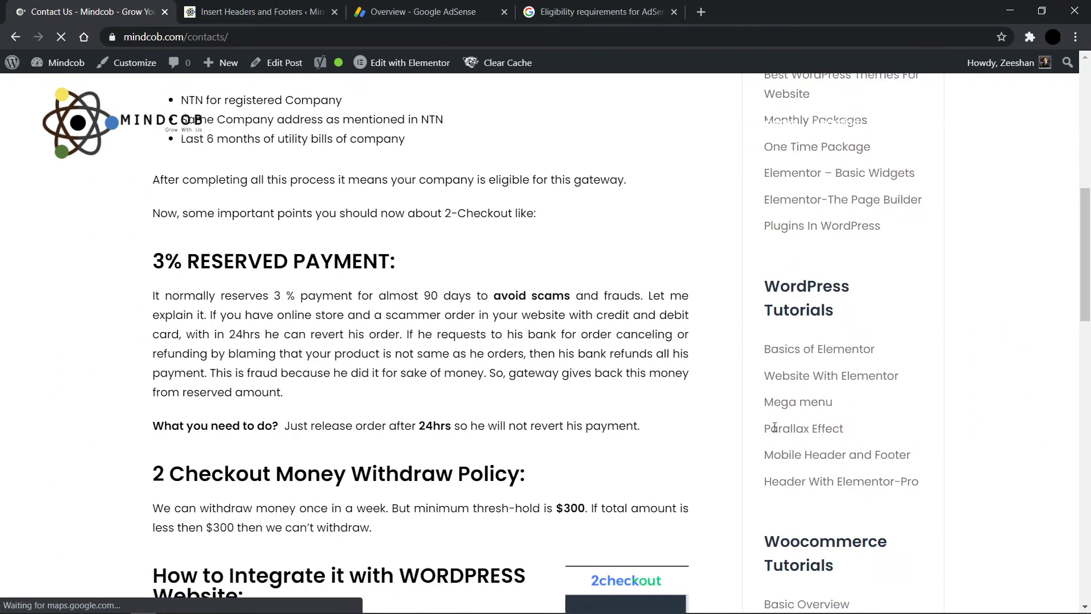
scroll(774, 427, down, 10)
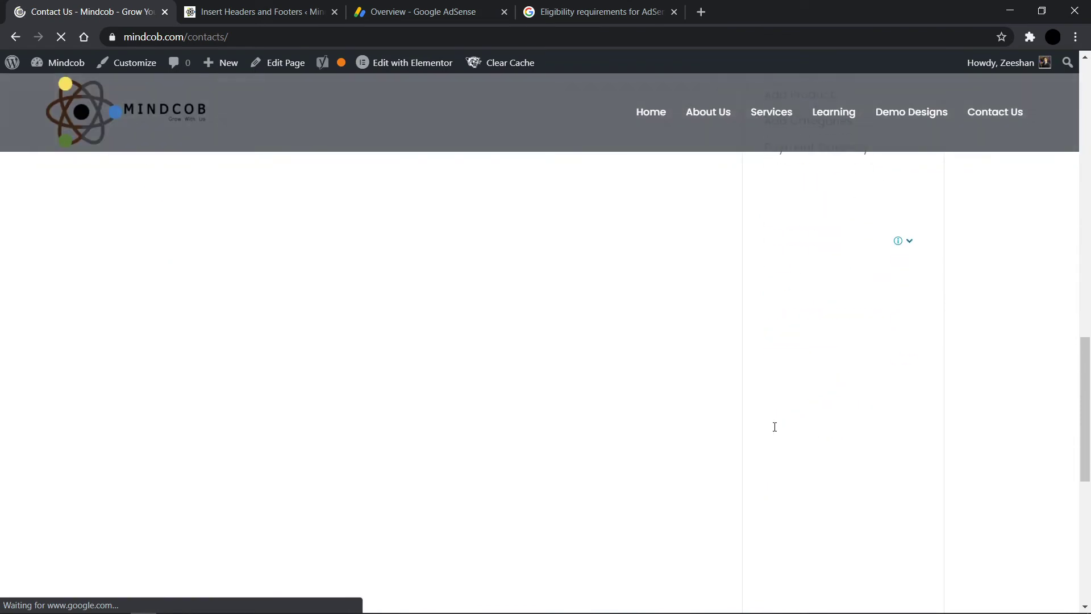
scroll(957, 446, down, 4)
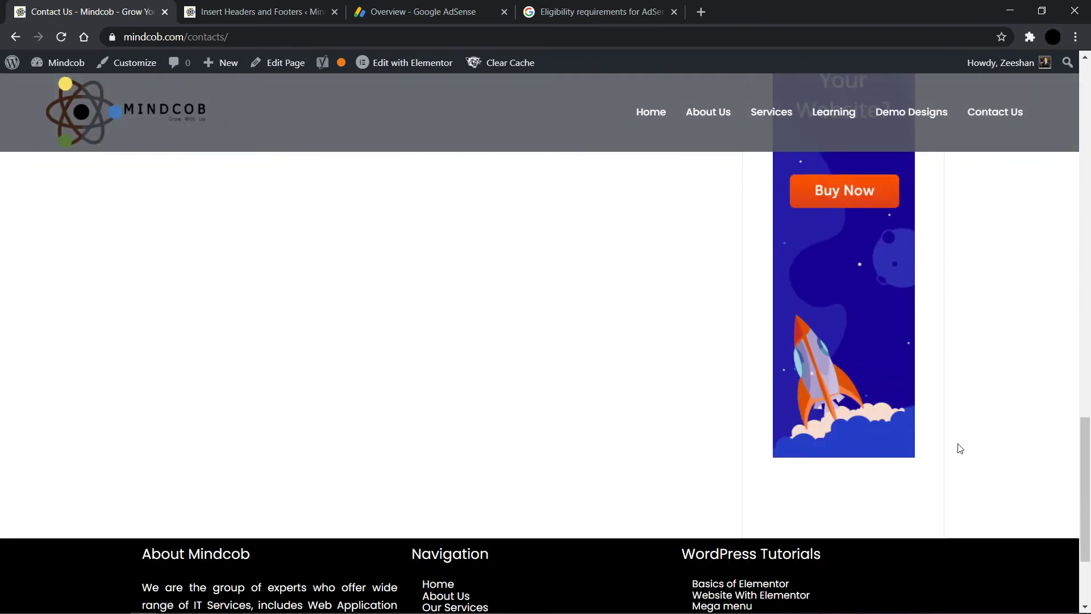
Step: Switch from the Contact Us page to the site's WordPress admin and open its main dashboard
scroll(957, 445, up, 15)
click(256, 11)
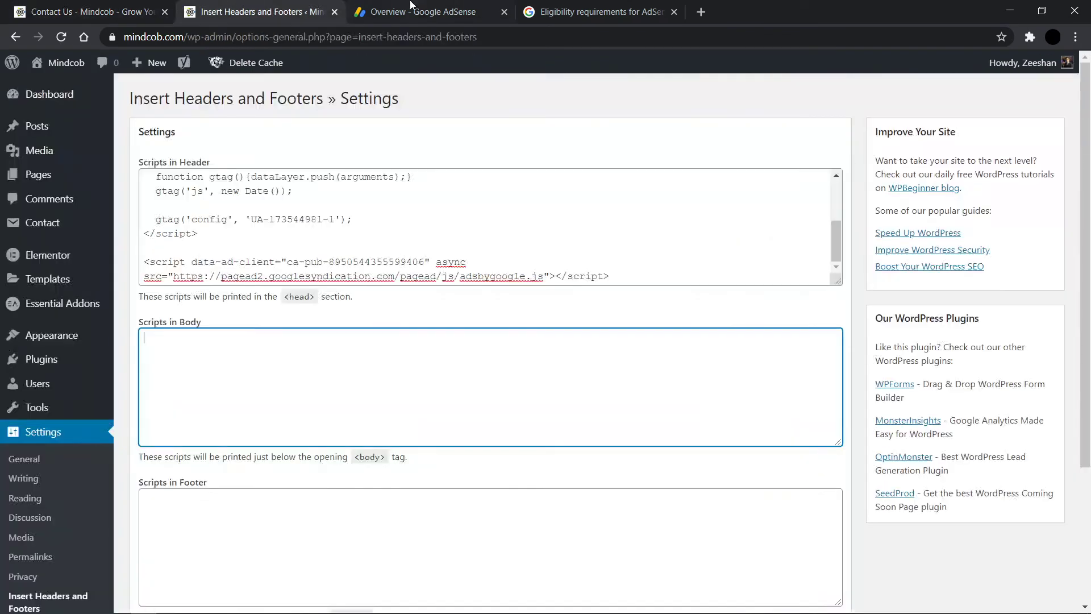
click(424, 12)
click(288, 5)
click(58, 103)
Step: Return to the AdSense ads overview and show the ads by ad unit
click(572, 6)
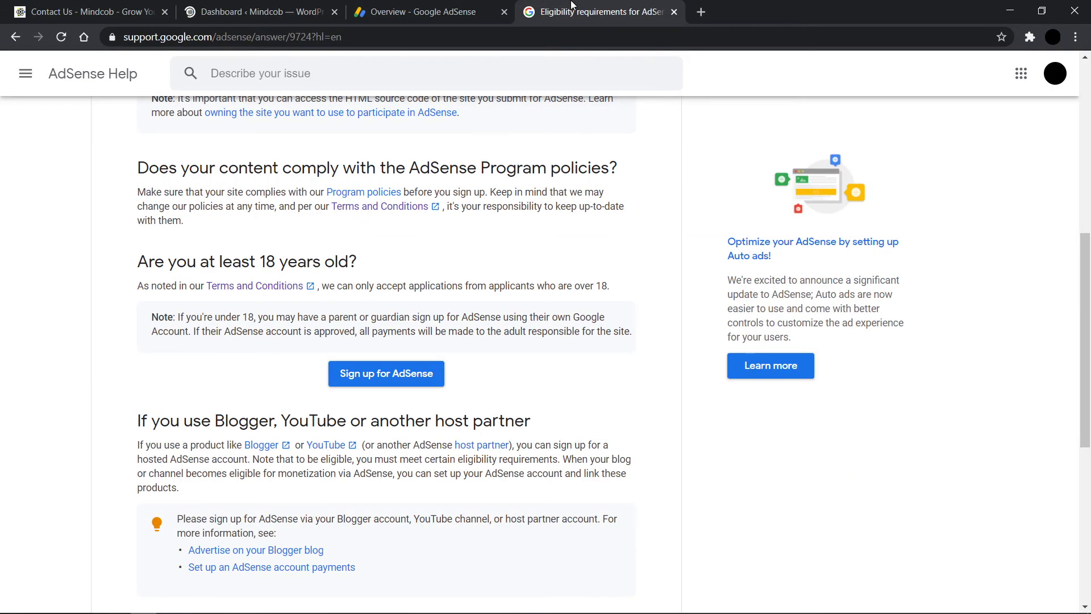
click(432, 16)
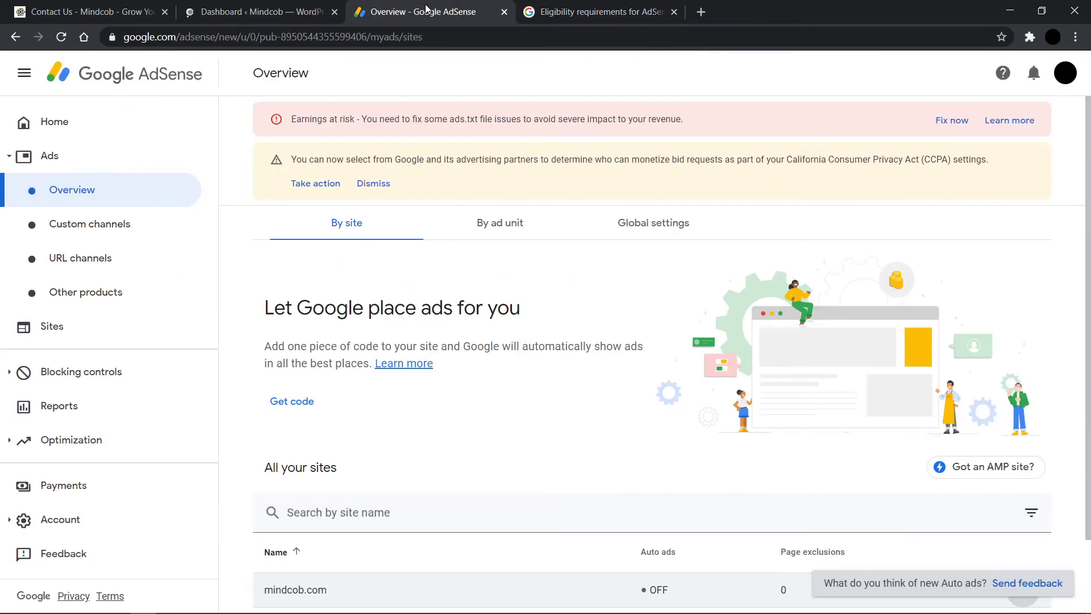
click(527, 236)
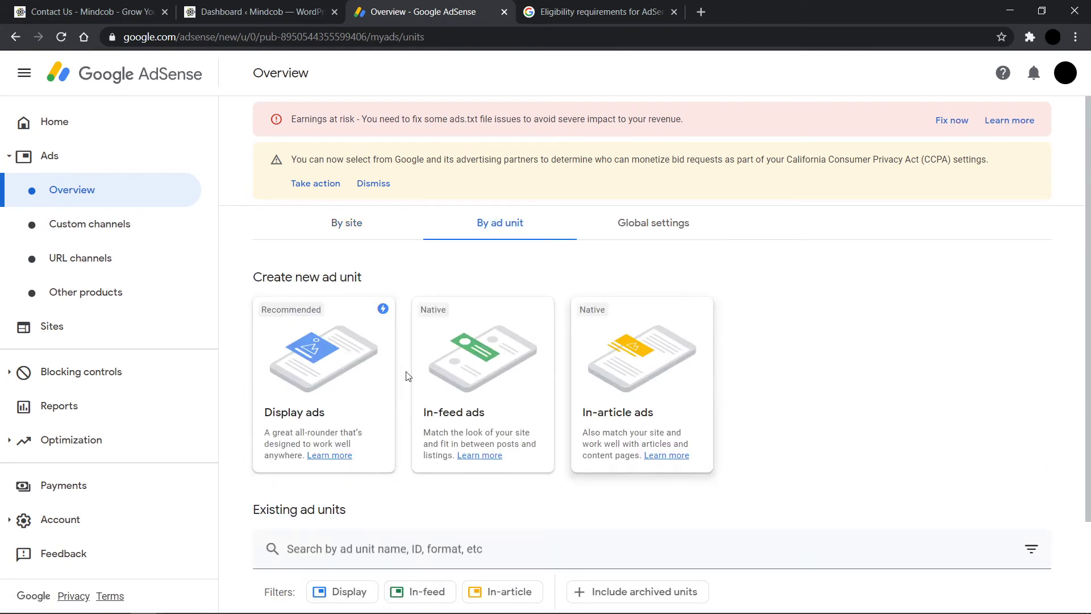
Step: Start a new display ad unit, examine its horizontal, vertical and square previews, and close it without creating the unit
click(322, 356)
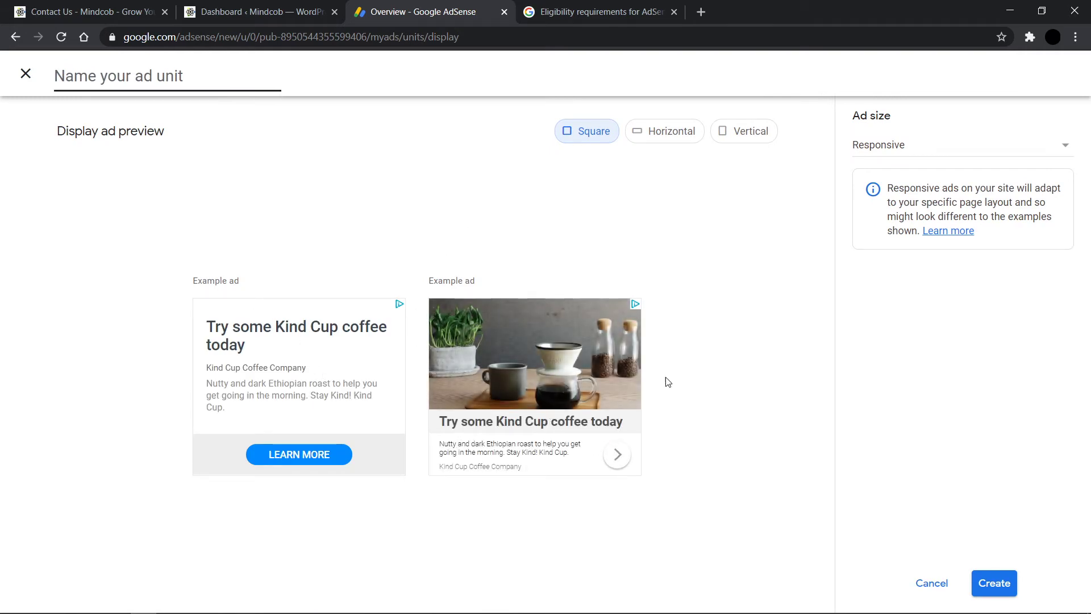
click(666, 133)
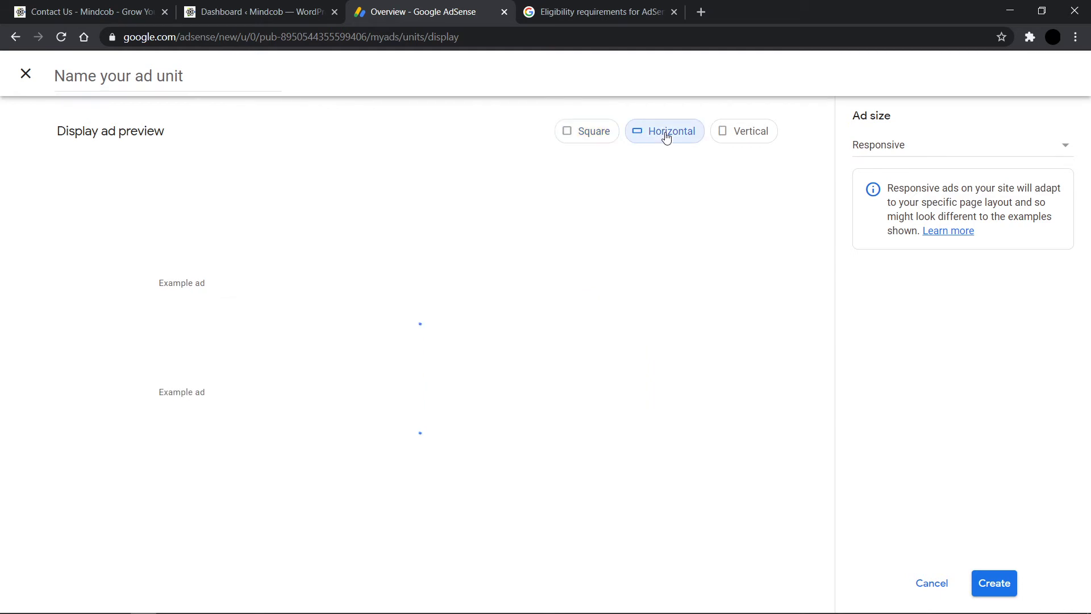
click(737, 142)
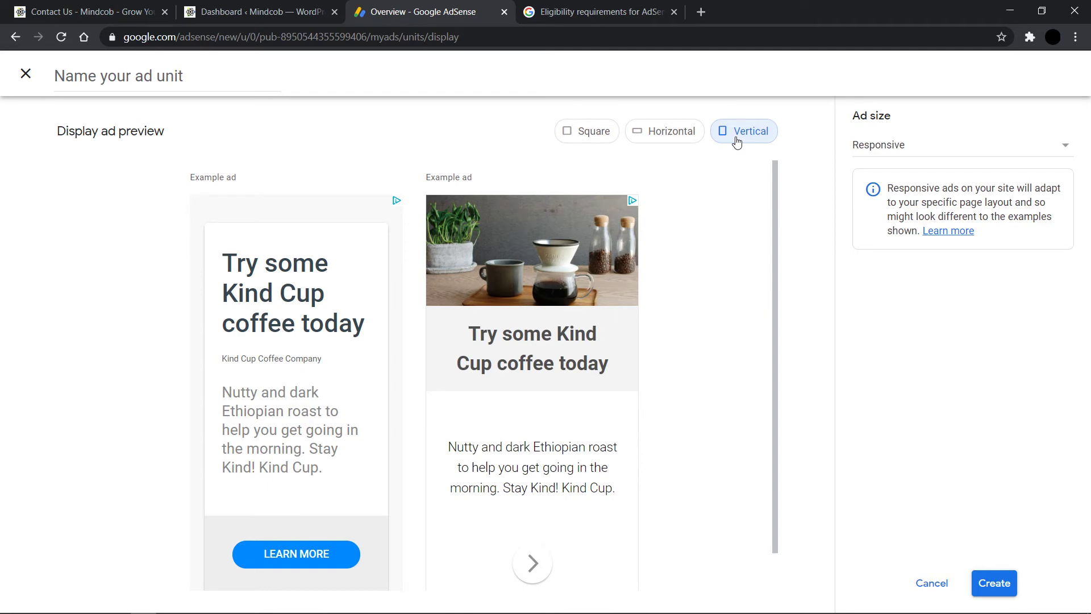
click(667, 132)
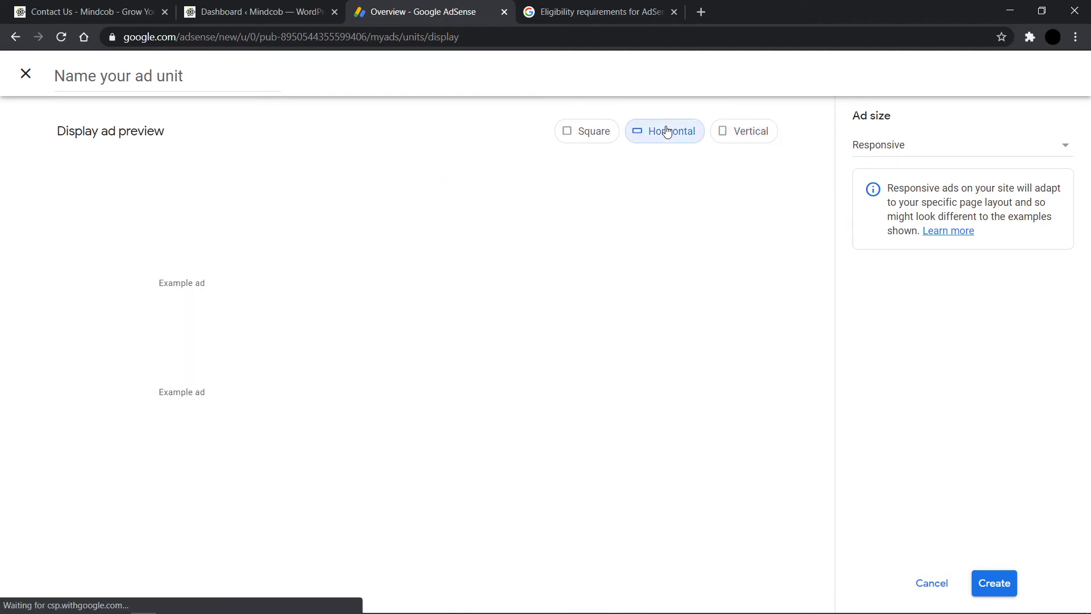
click(611, 139)
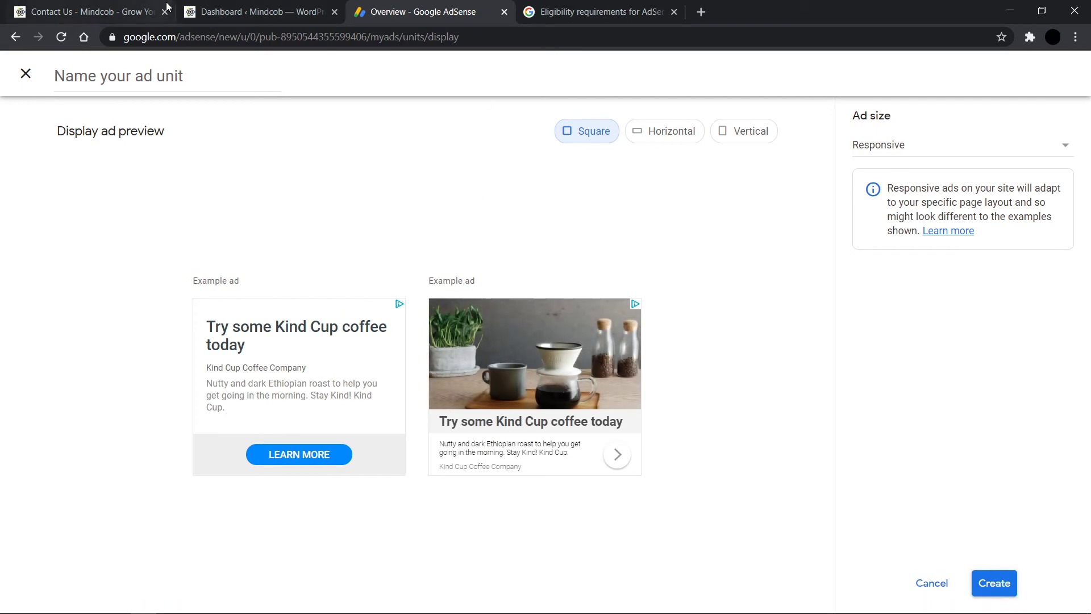
click(25, 74)
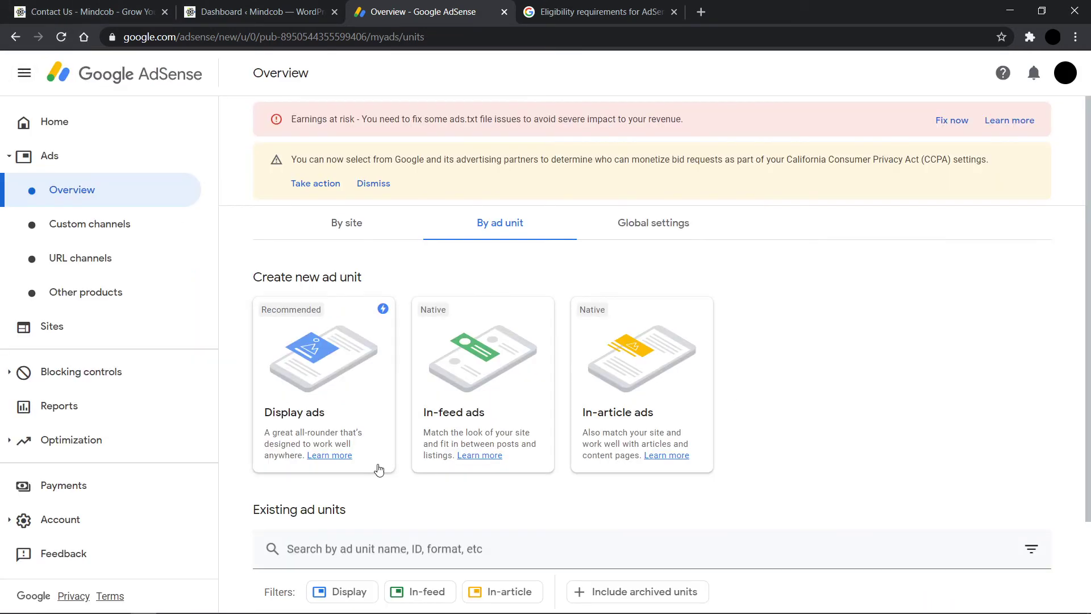
Step: Show the HTML ad code of the existing google_ads unit, and open the Widgets settings in the WordPress admin
scroll(512, 467, down, 2)
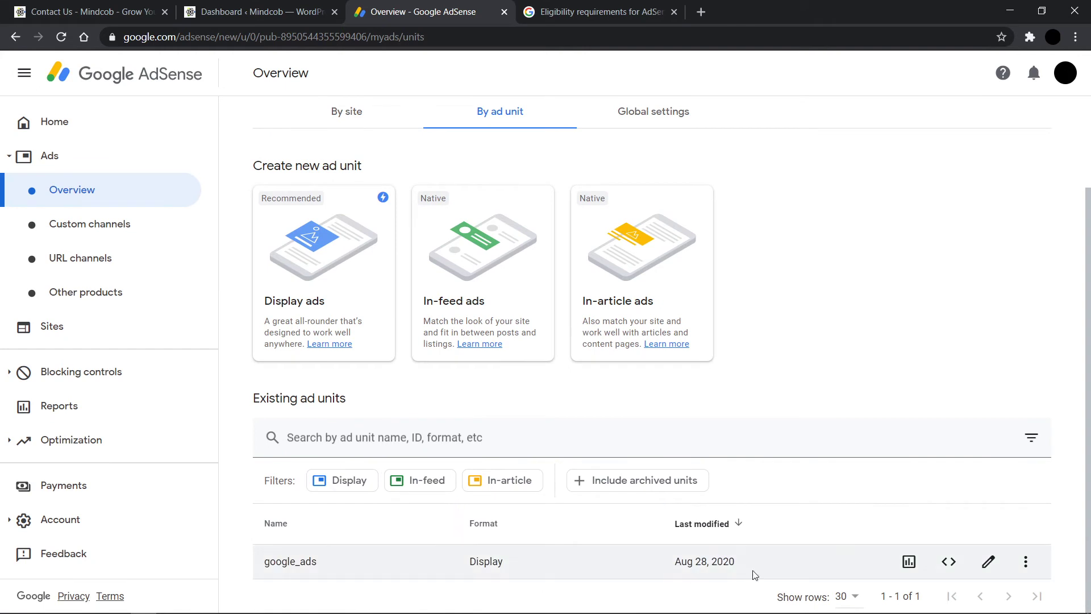
click(946, 570)
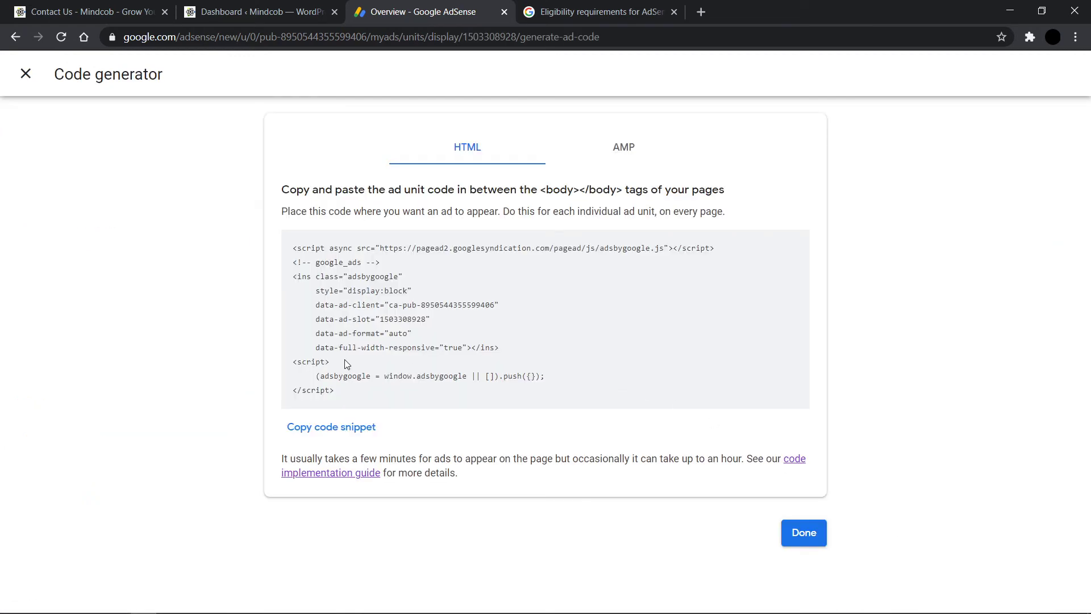
click(253, 7)
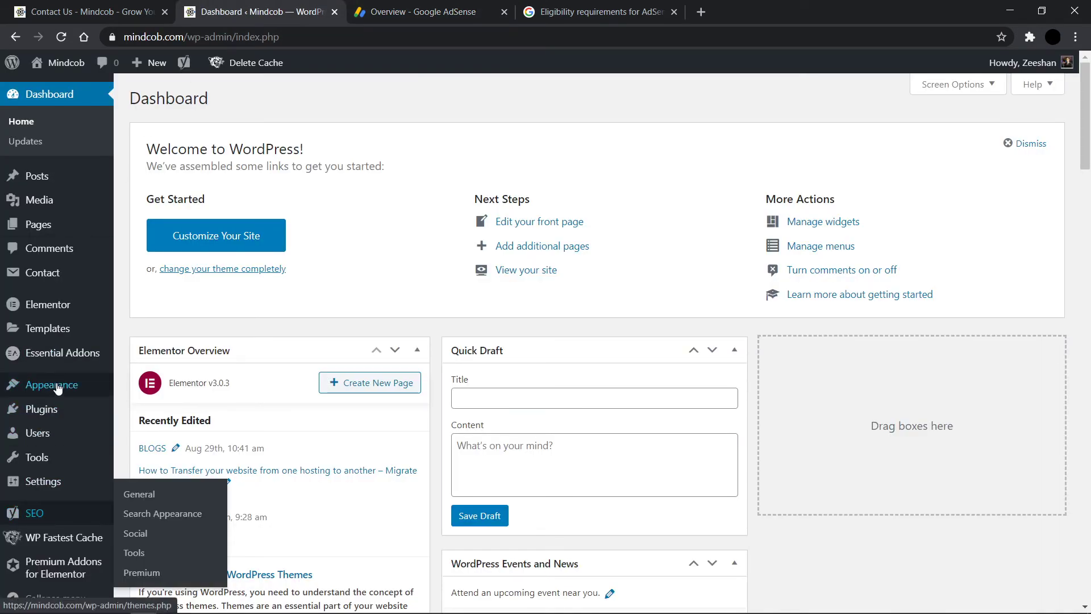
mouse_move(57, 388)
click(138, 424)
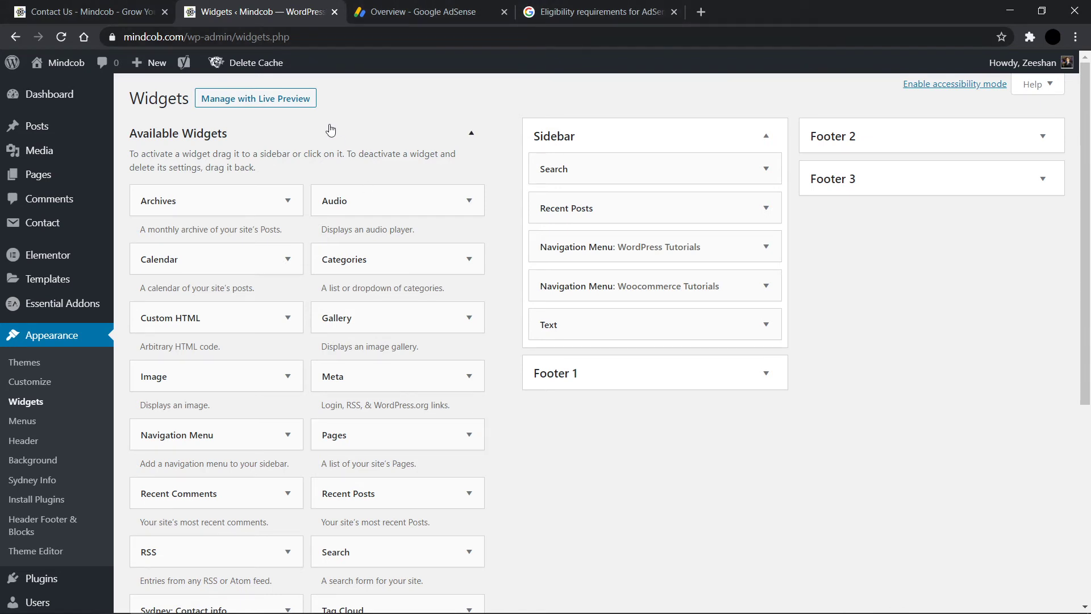
Step: Load the site's home page and look over the available widgets in the WordPress admin
click(66, 5)
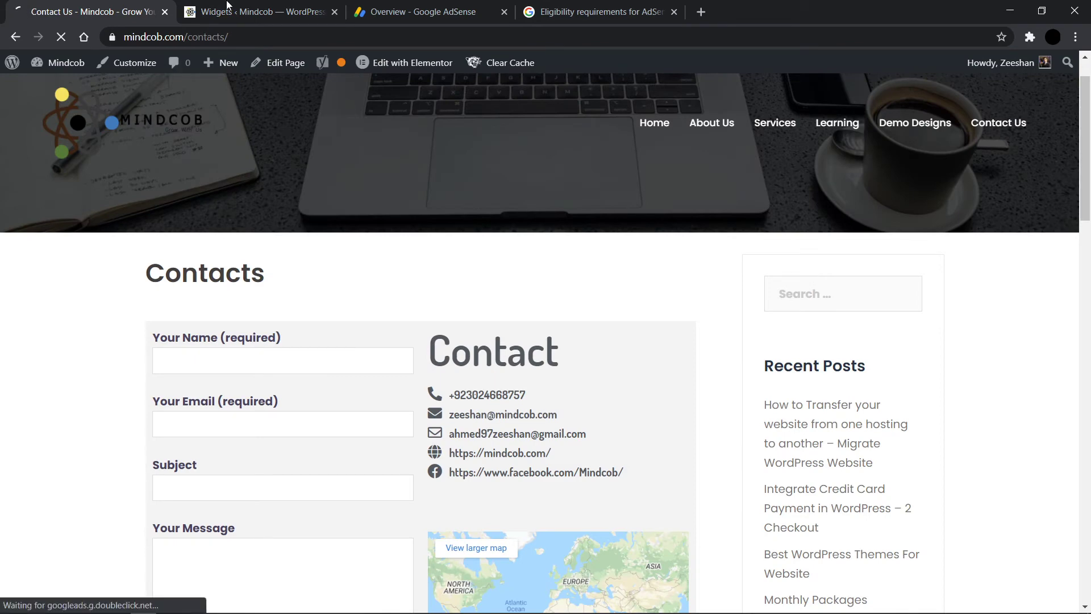
click(231, 6)
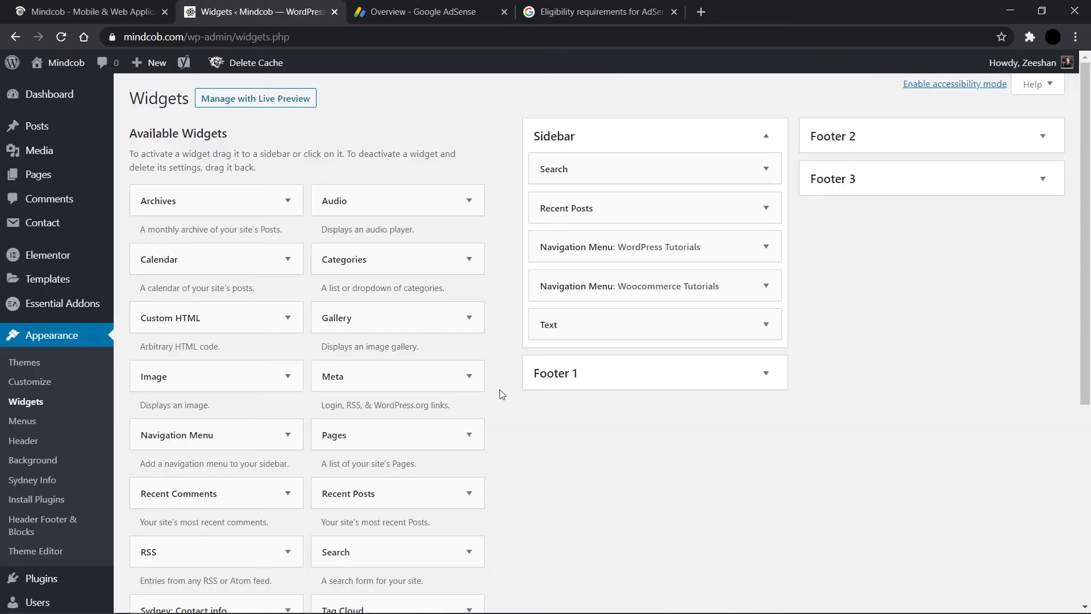
scroll(291, 441, down, 5)
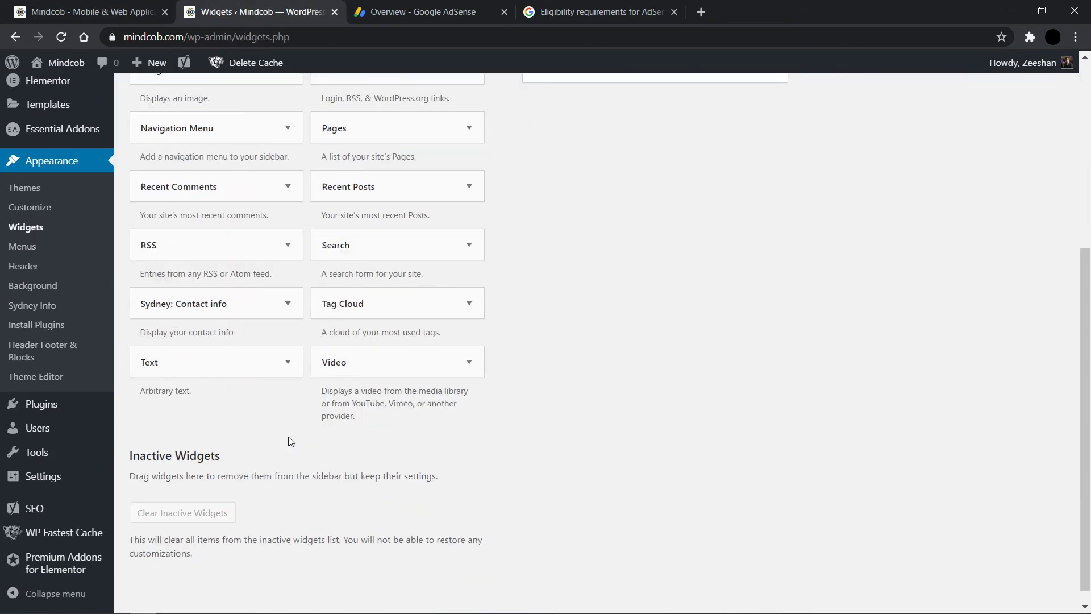
scroll(452, 412, up, 5)
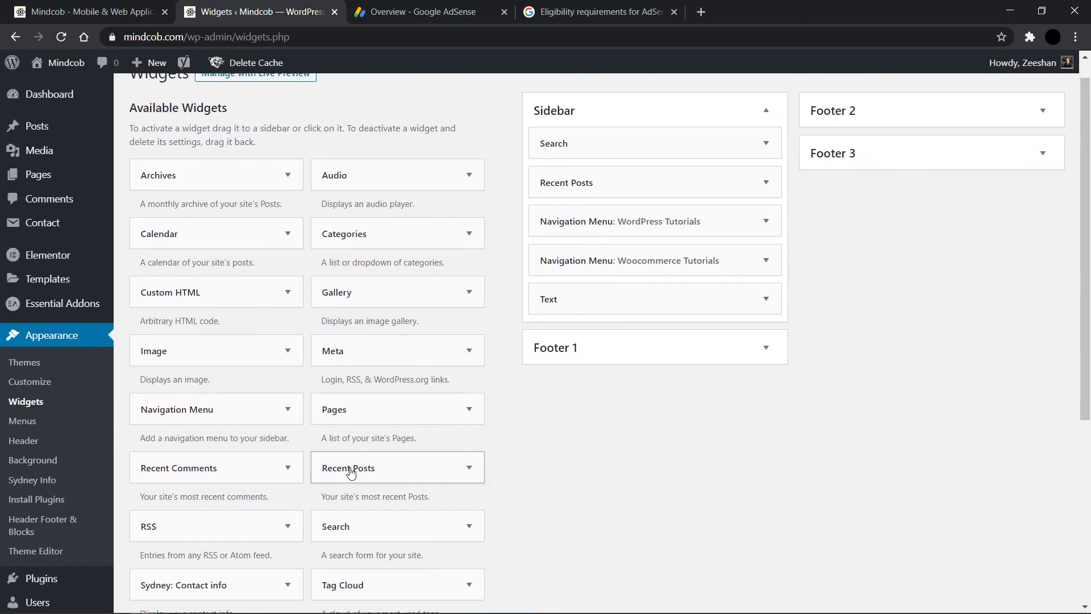
Step: Expand the sidebar's Text widget, examine its AdSense code in text and visual modes, and collapse it
click(766, 299)
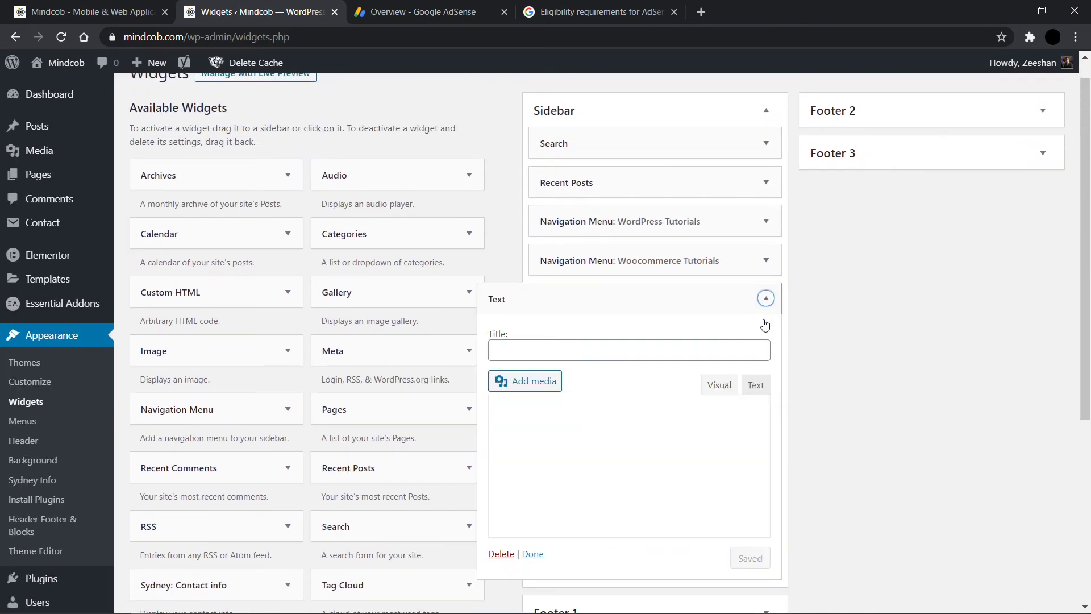
click(756, 386)
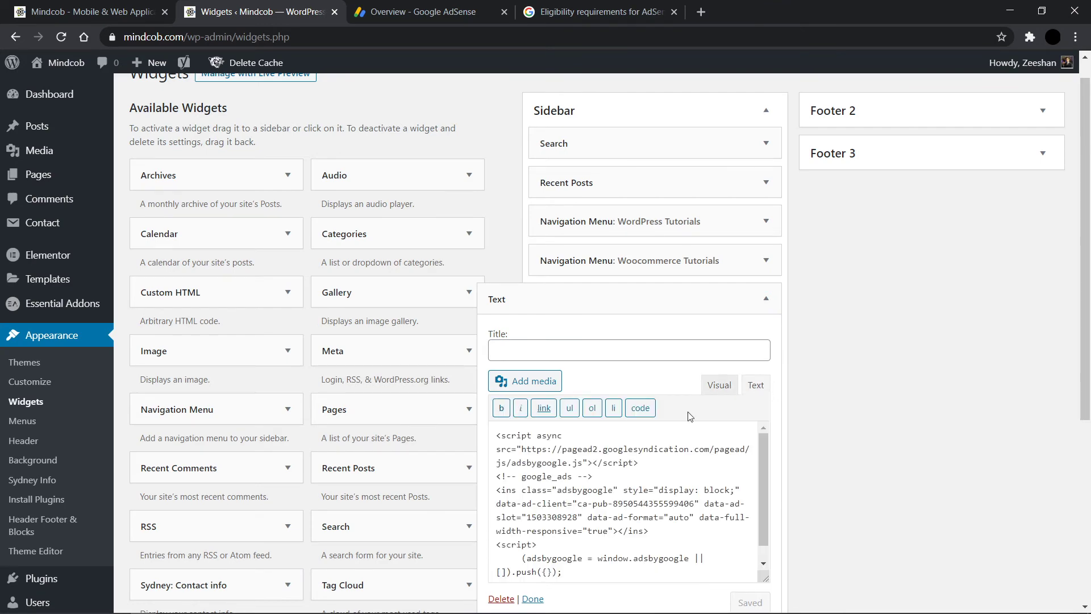
click(718, 392)
scroll(878, 415, down, 3)
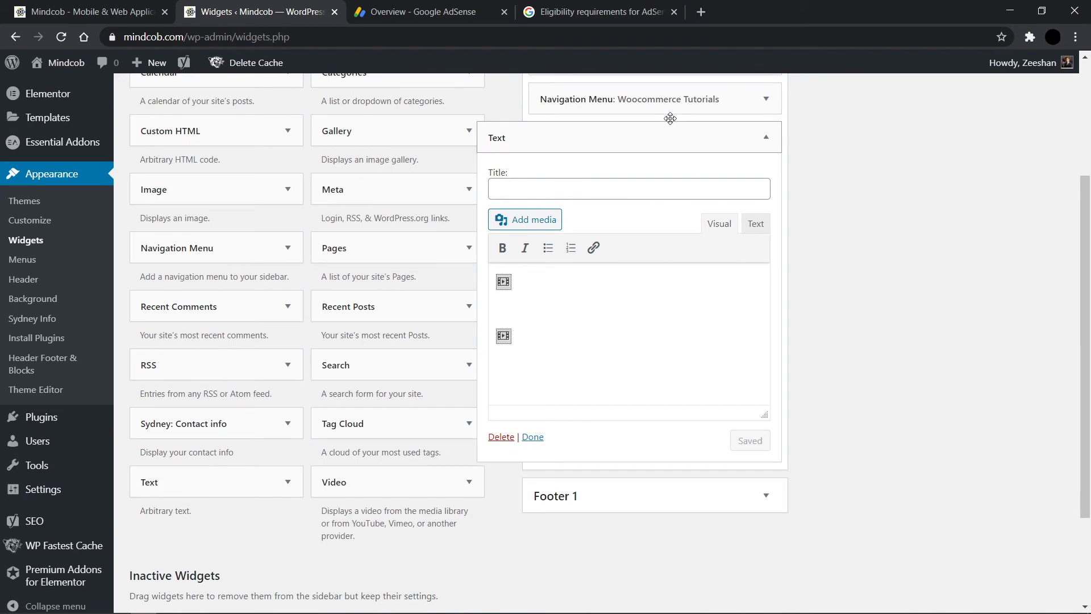
click(762, 143)
Step: Go to the site's home page and follow the video WordPress tutorials link to the Mindcob YouTube channel
click(464, 5)
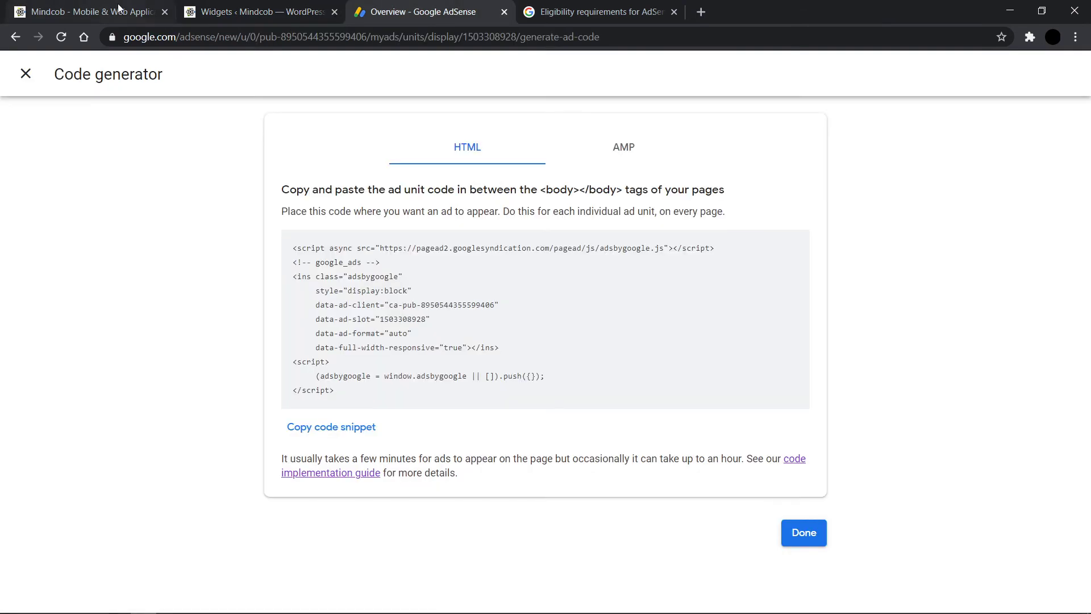
click(46, 4)
scroll(642, 349, down, 5)
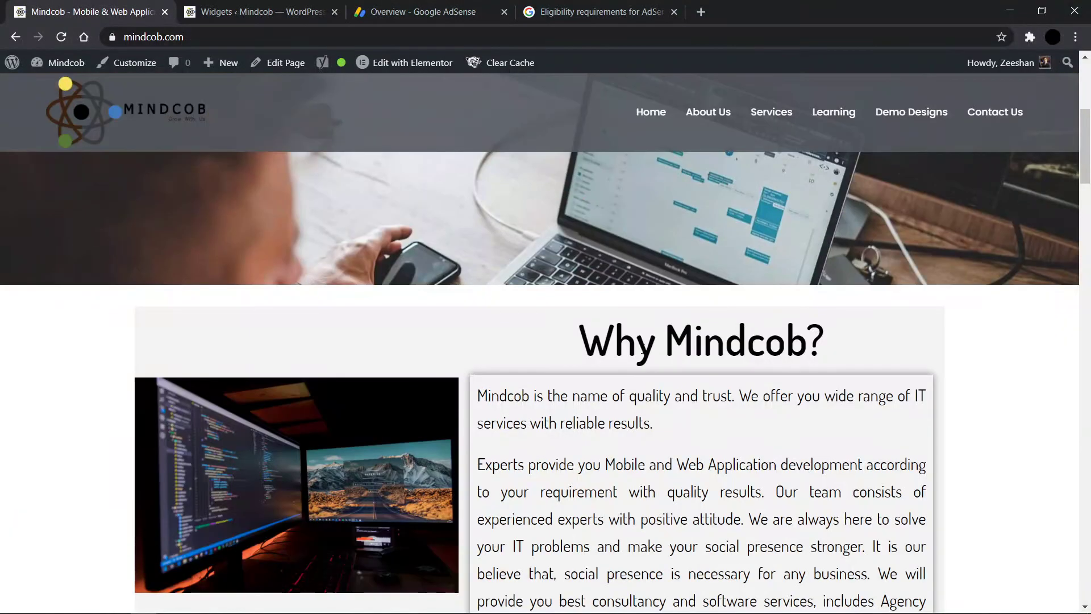
scroll(642, 349, down, 15)
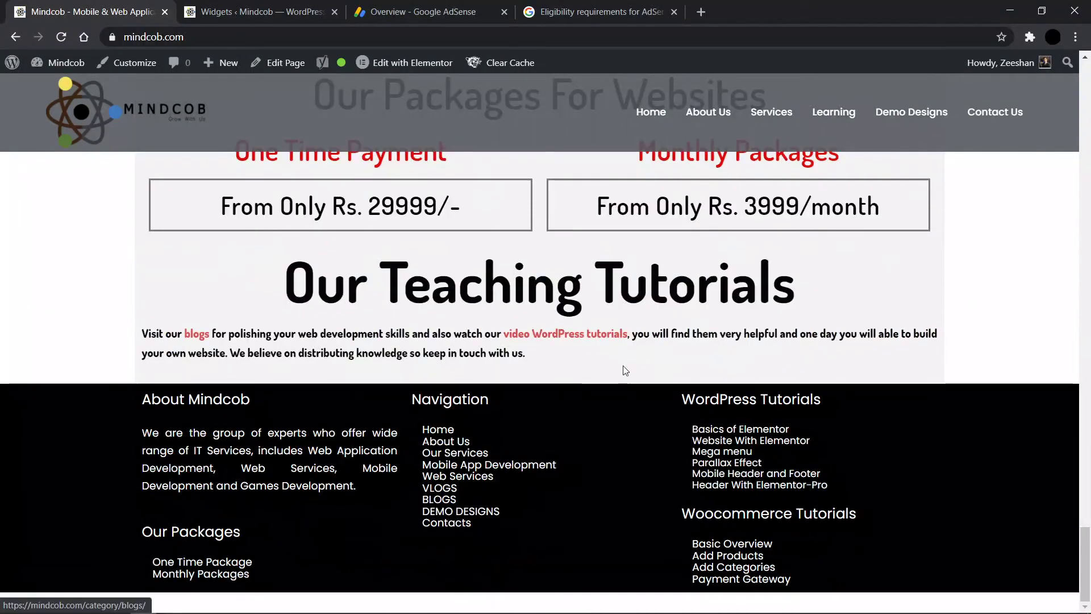
click(520, 339)
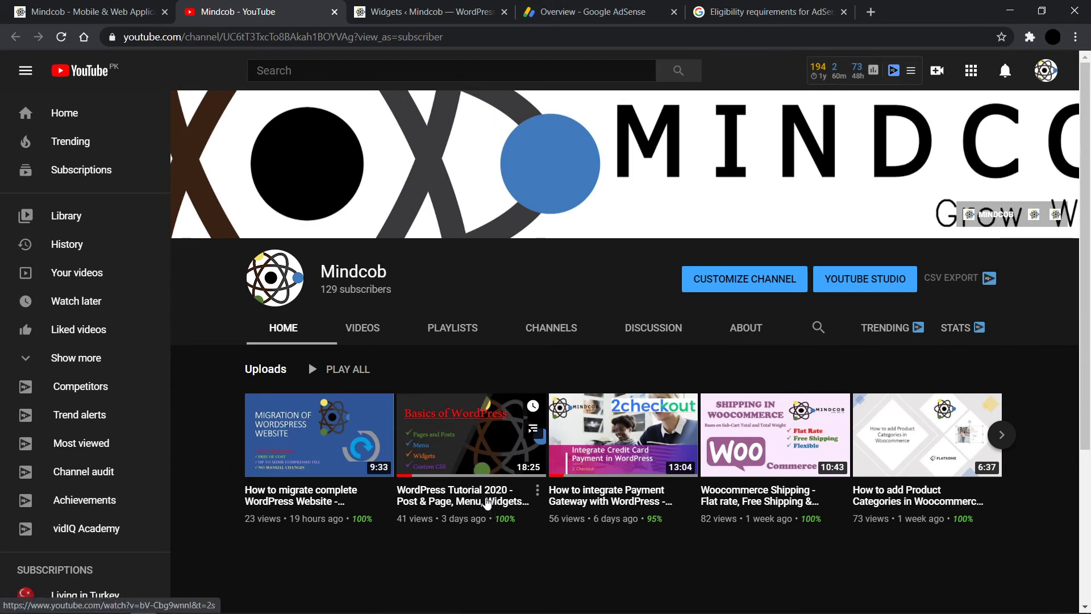
Step: Return to the website, open the blogs page from Learning, and examine its sidebar ad and blog listings
click(103, 10)
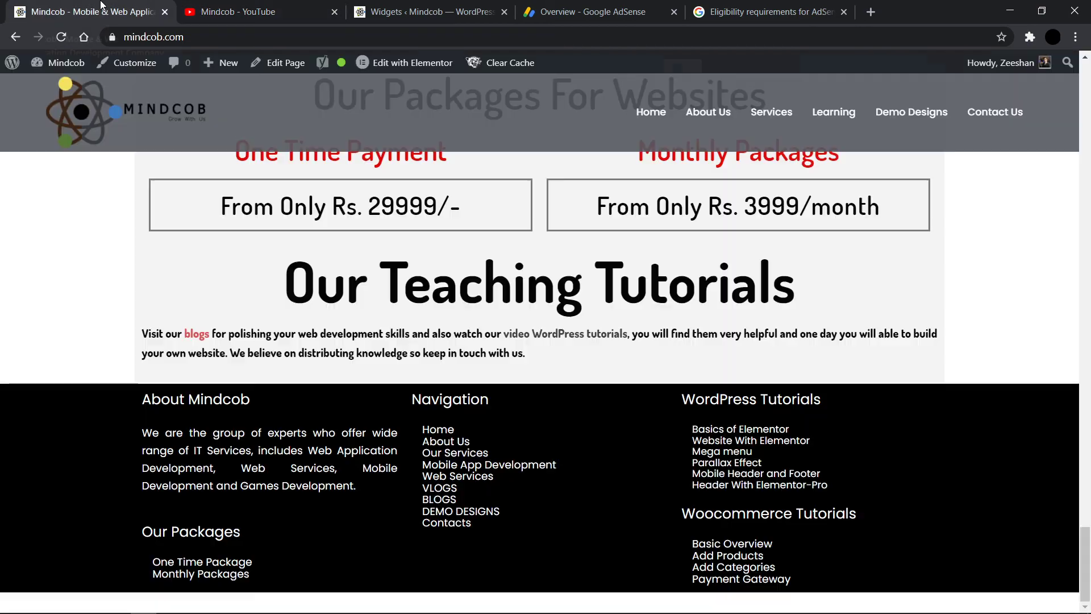
scroll(363, 229, up, 15)
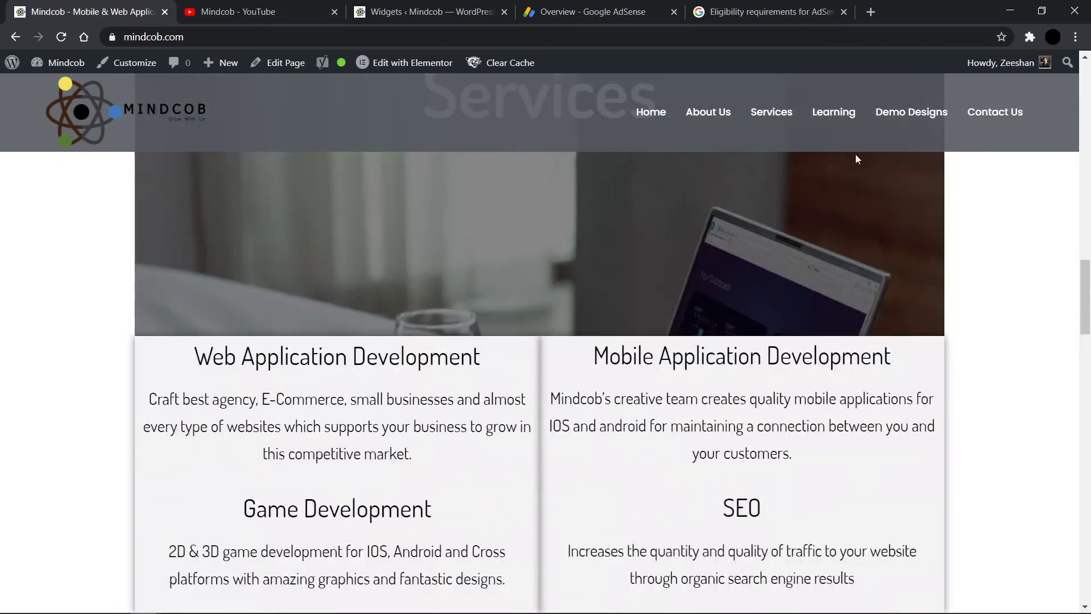
click(832, 150)
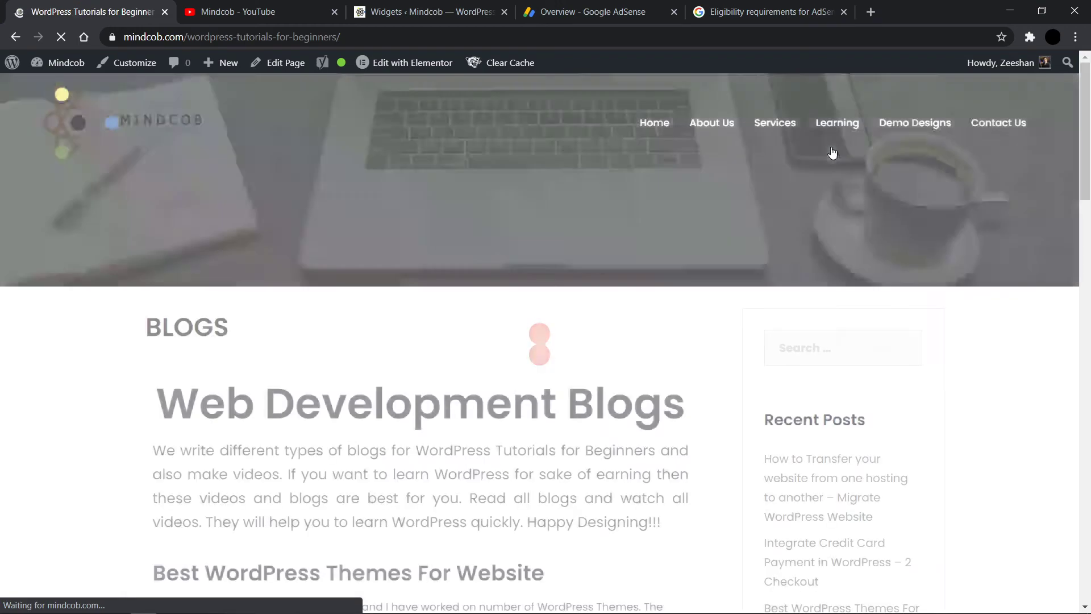
scroll(862, 377, down, 10)
scroll(863, 378, down, 1)
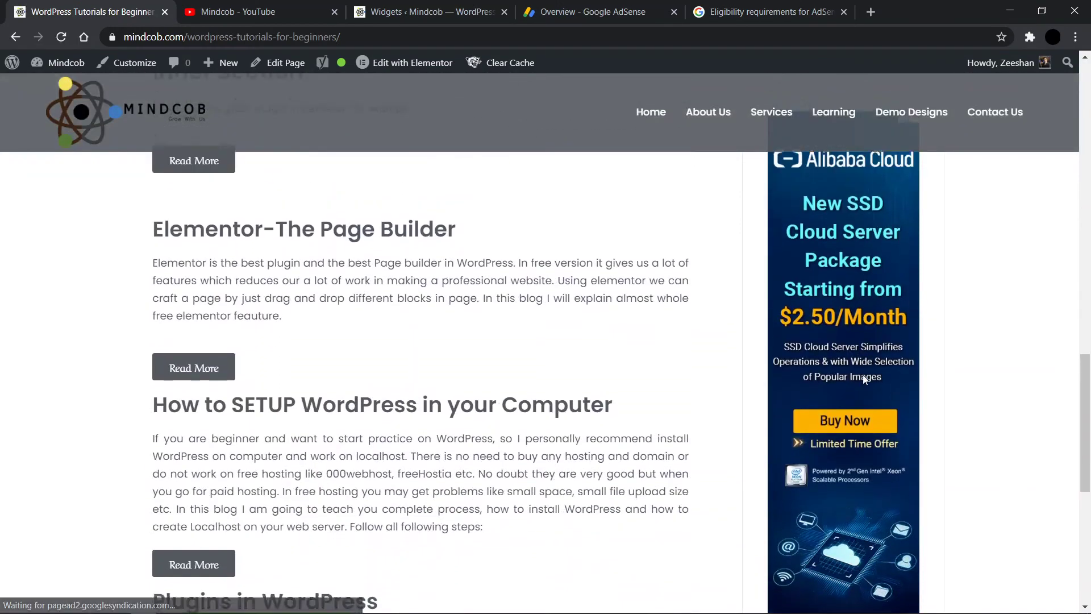
scroll(862, 377, up, 15)
scroll(864, 379, down, 2)
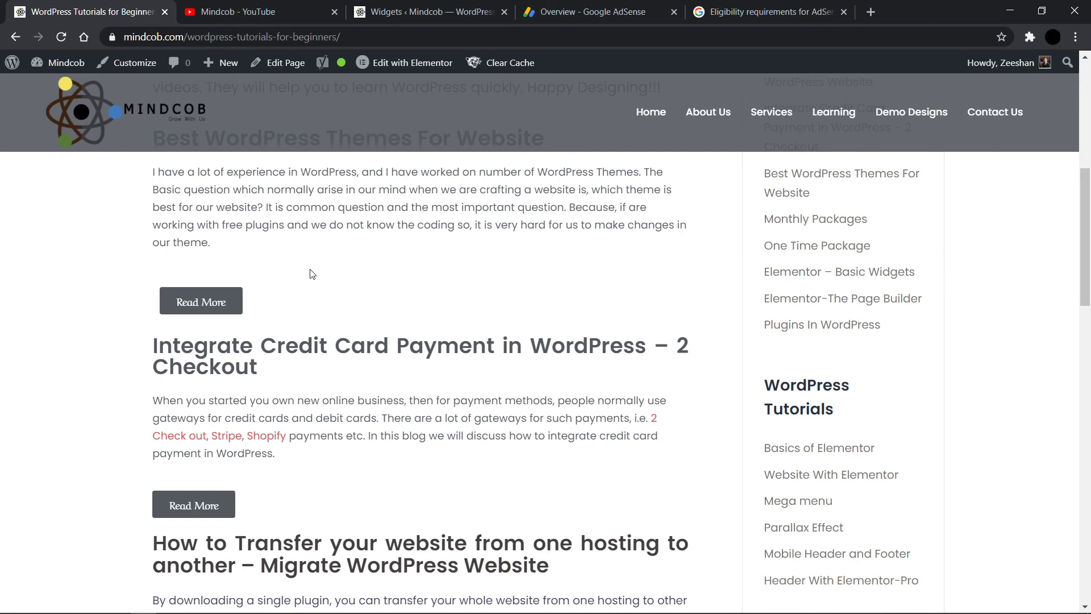
Step: Close the AdSense code generator, open the report for the google_ads unit and dismiss the reports introduction
click(550, 5)
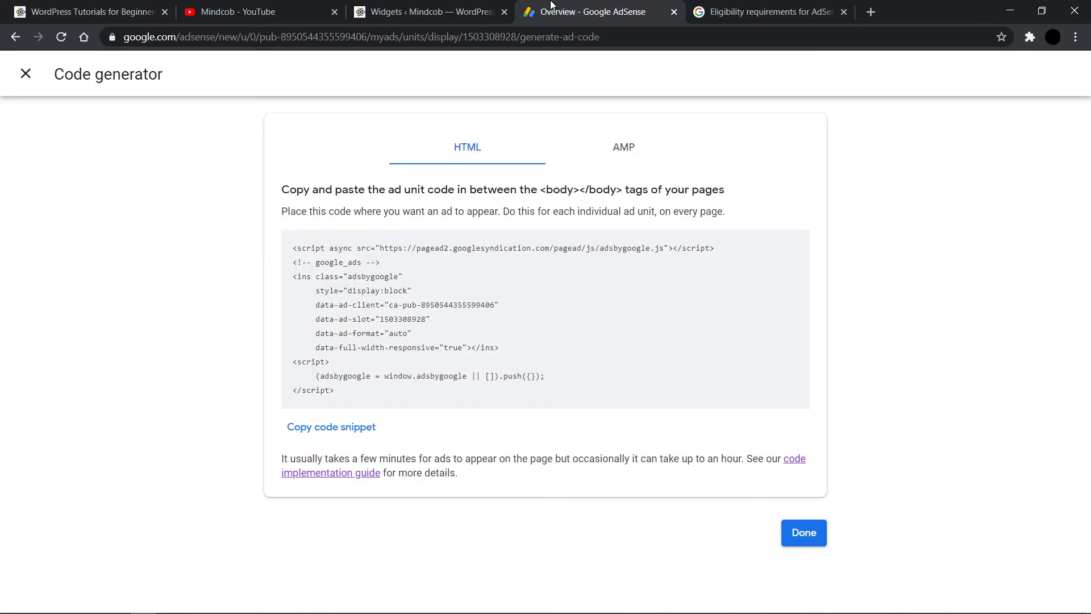
click(25, 86)
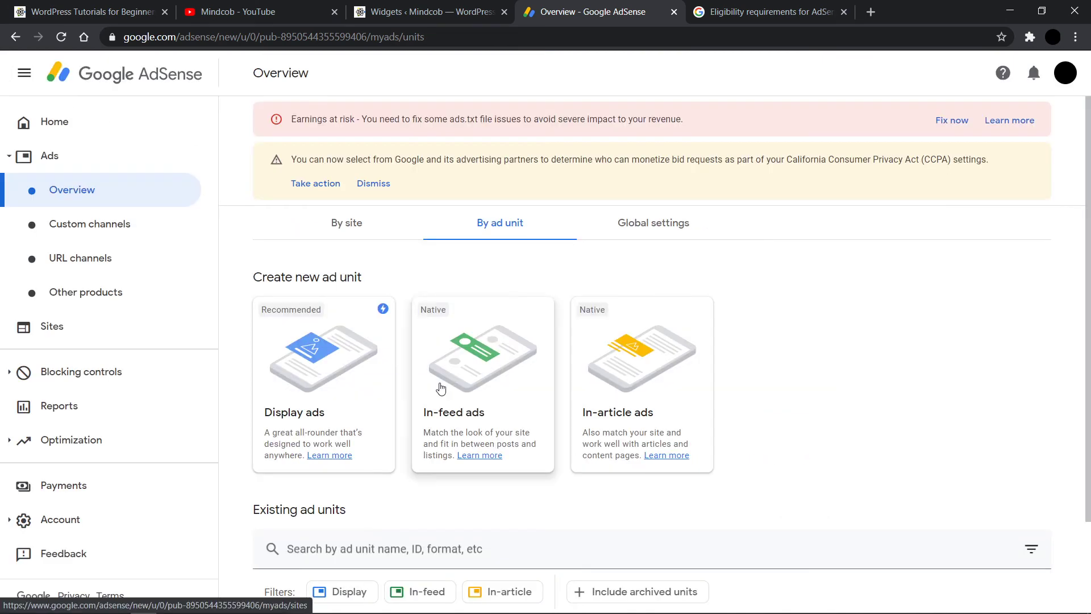
scroll(592, 432, down, 2)
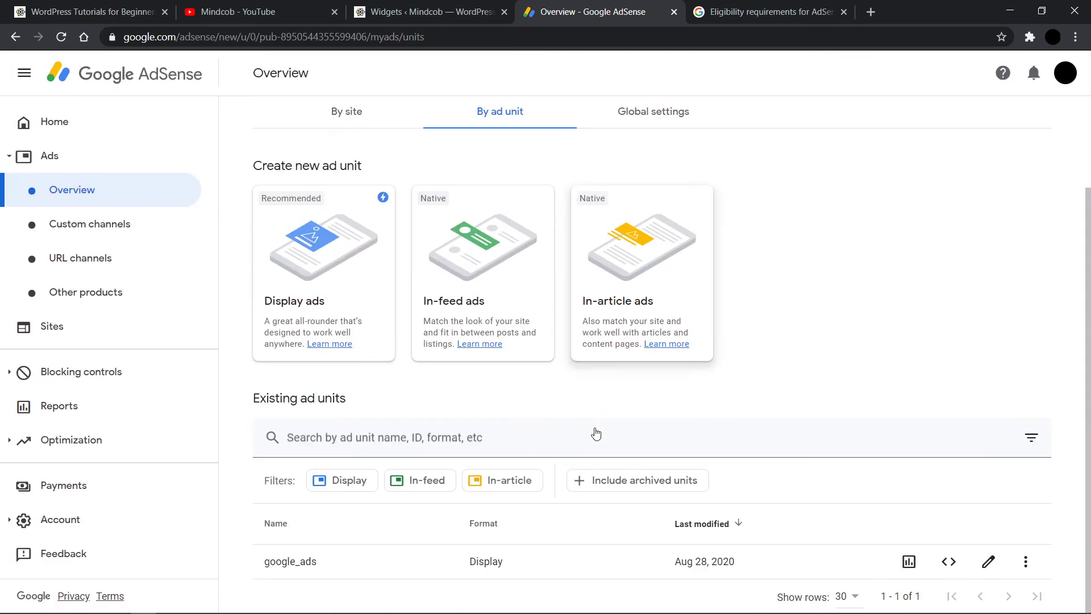
click(909, 562)
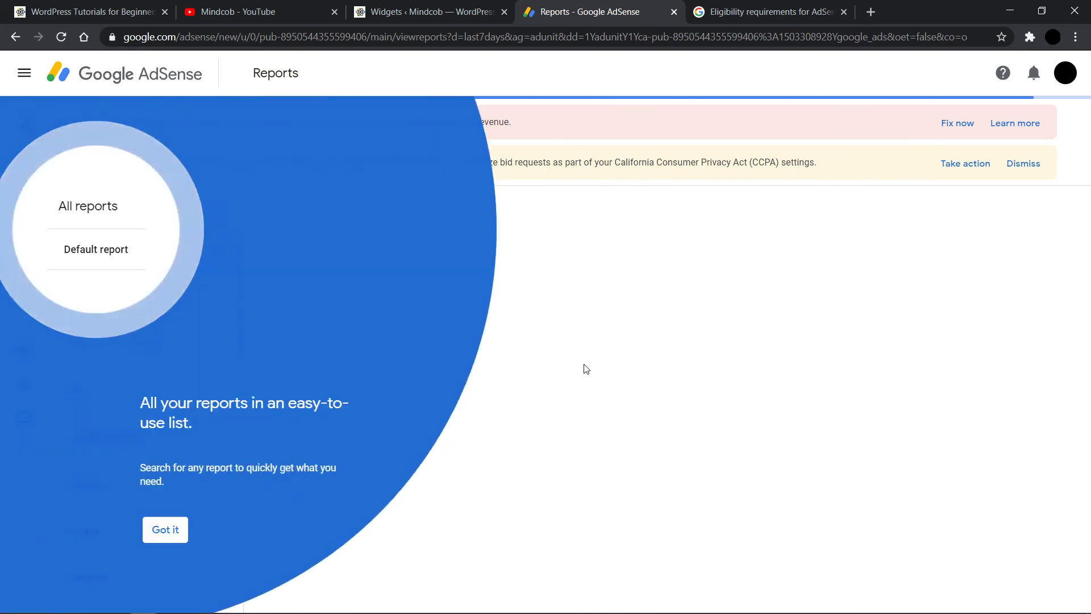
click(169, 537)
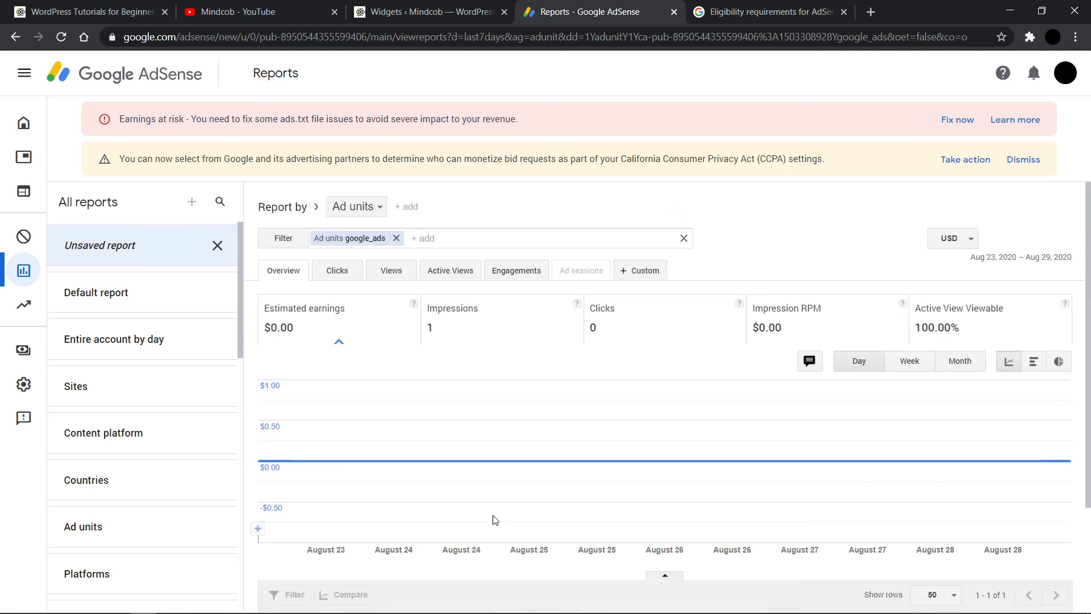
Step: Examine the google_ads report's overview metrics, daily chart and ad unit table, and open its Clicks metrics
scroll(494, 519, down, 2)
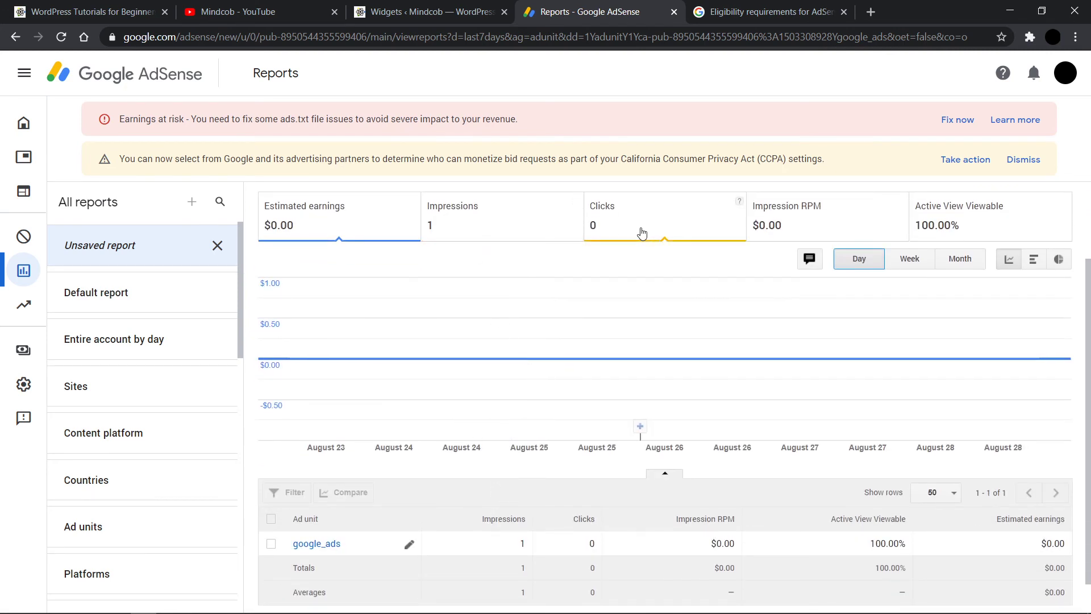
scroll(839, 401, down, 1)
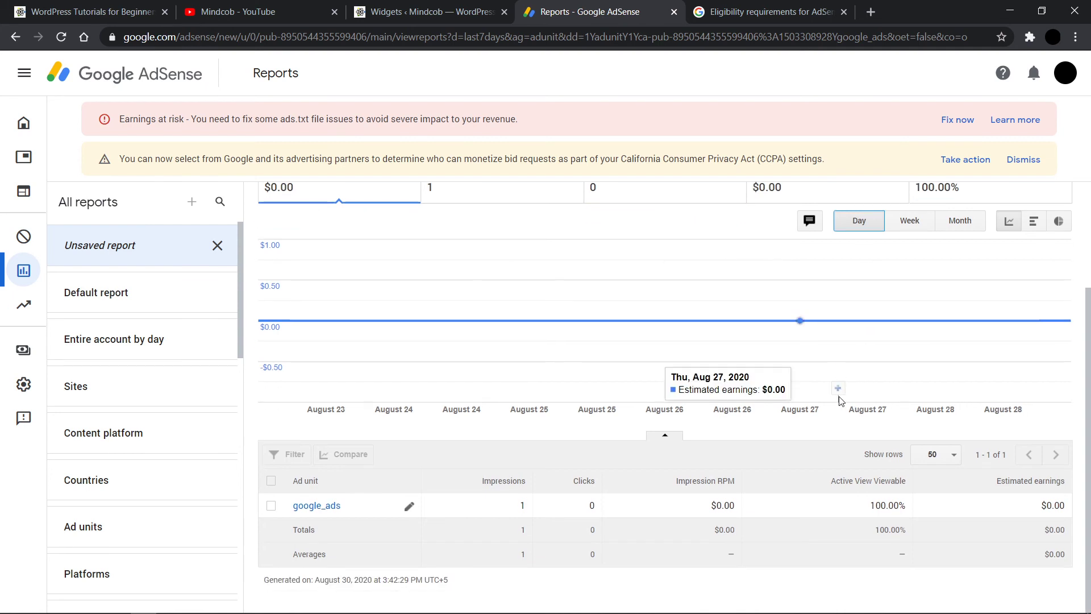
scroll(839, 400, up, 3)
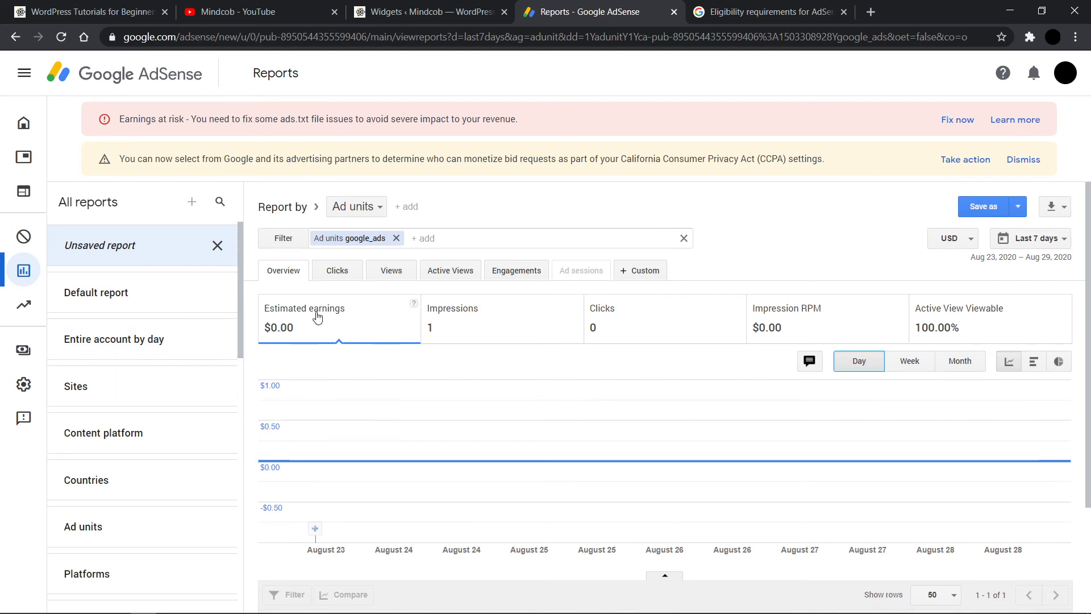
click(333, 282)
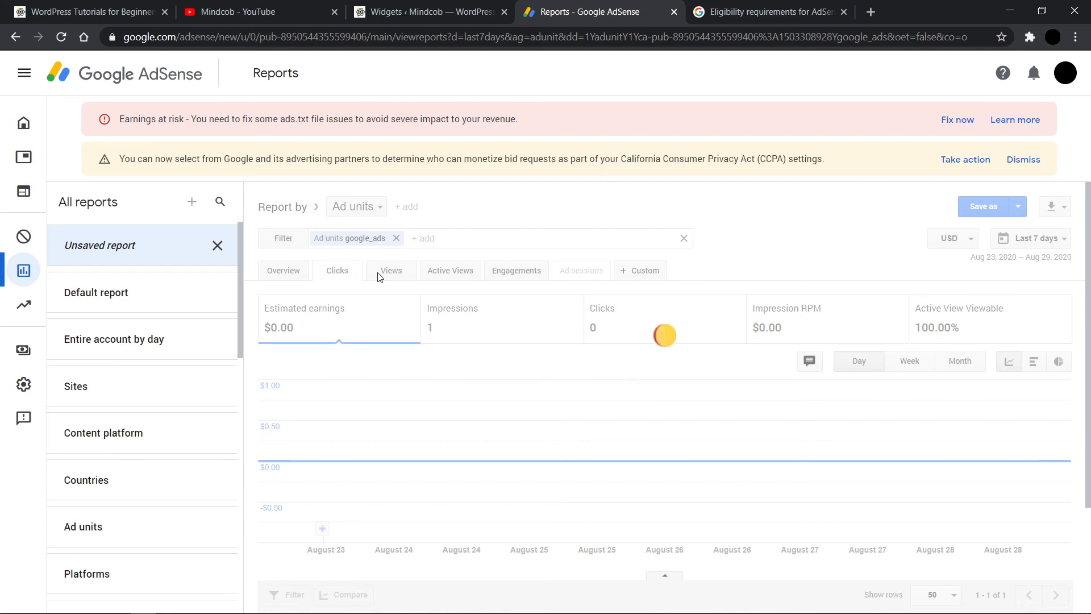
Step: Switch back to the website's blogs page and review its blog listings, sidebar links and displayed sidebar ad
click(87, 5)
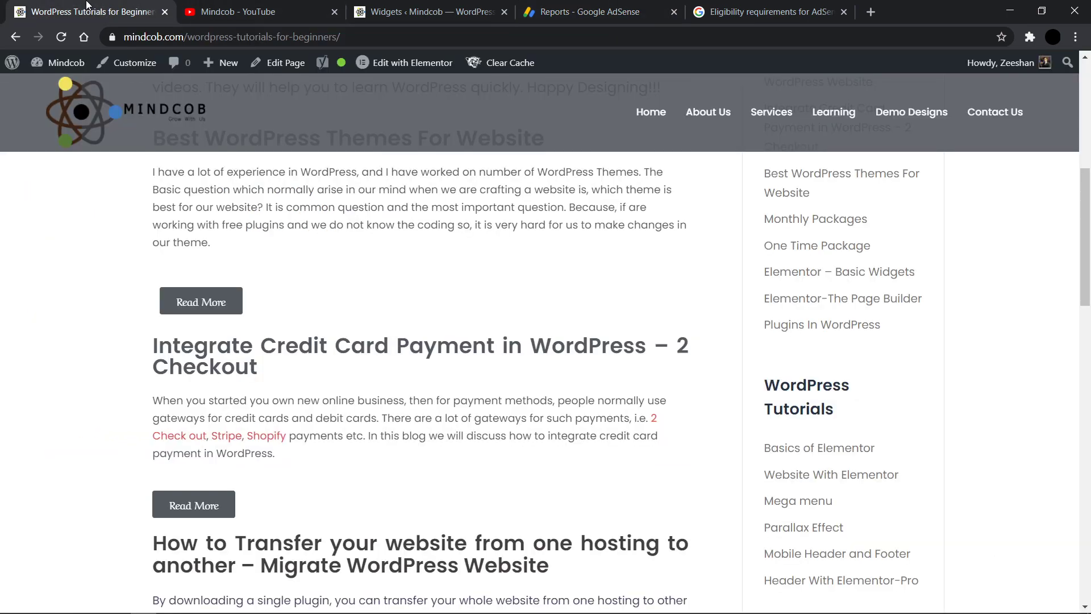
scroll(421, 341, up, 8)
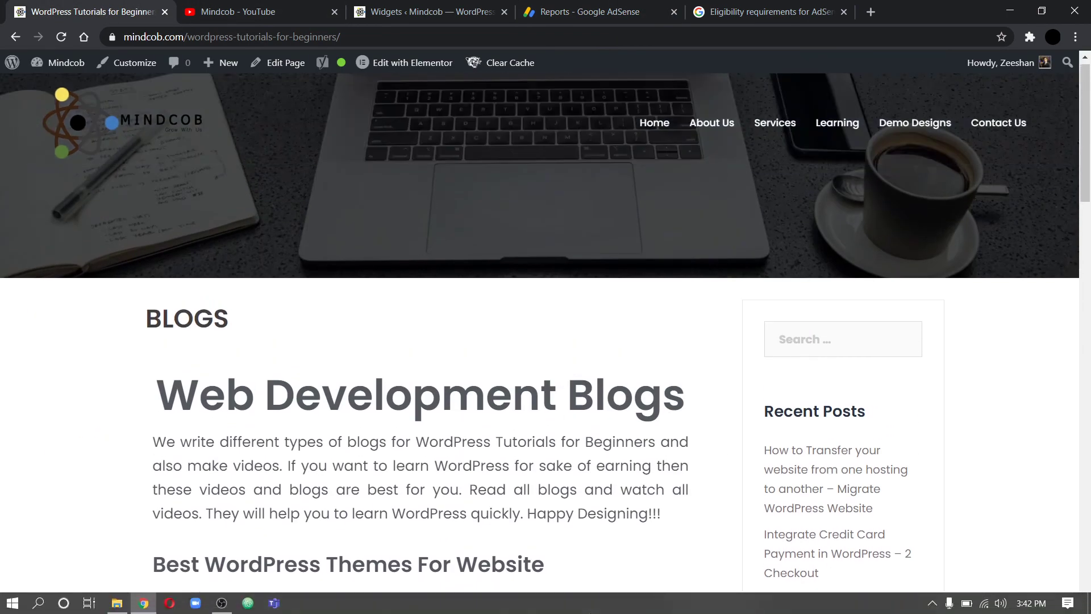
scroll(534, 560, down, 10)
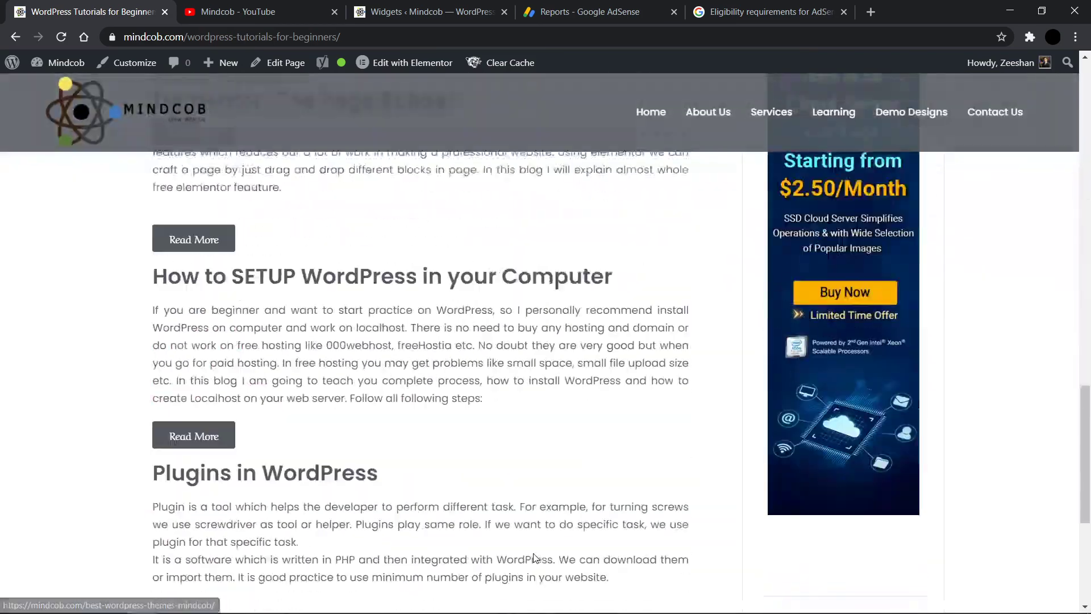
scroll(533, 557, down, 5)
scroll(533, 557, up, 10)
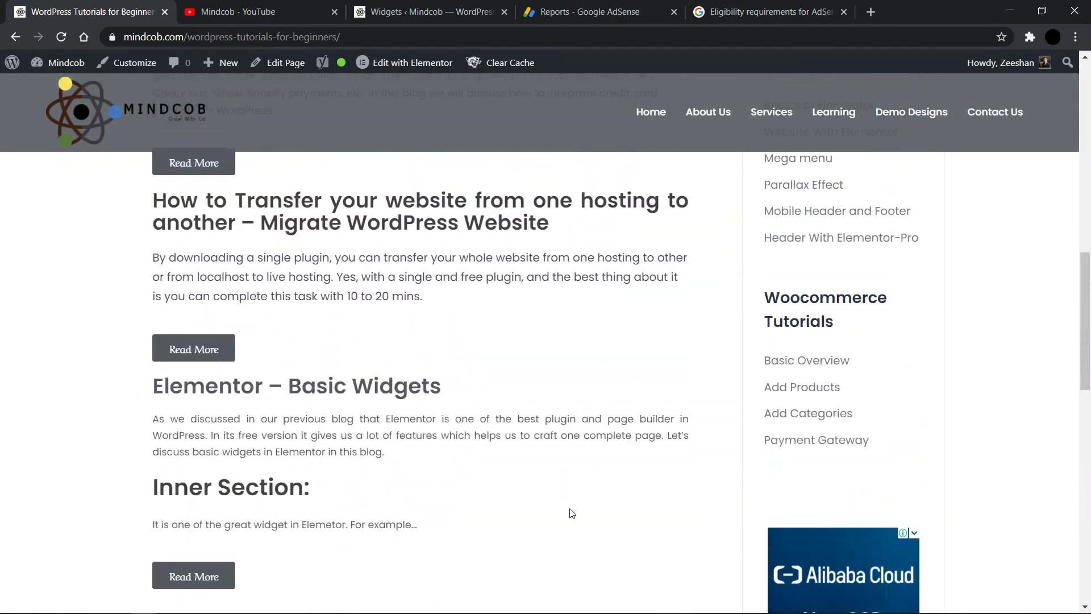
scroll(572, 513, up, 6)
scroll(571, 480, down, 8)
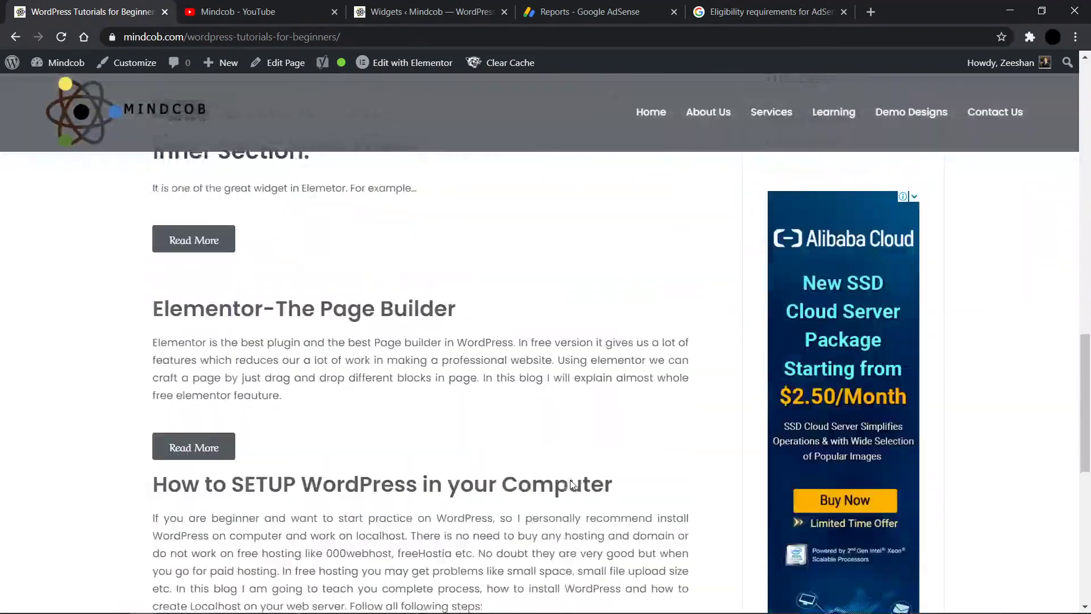
scroll(571, 480, up, 8)
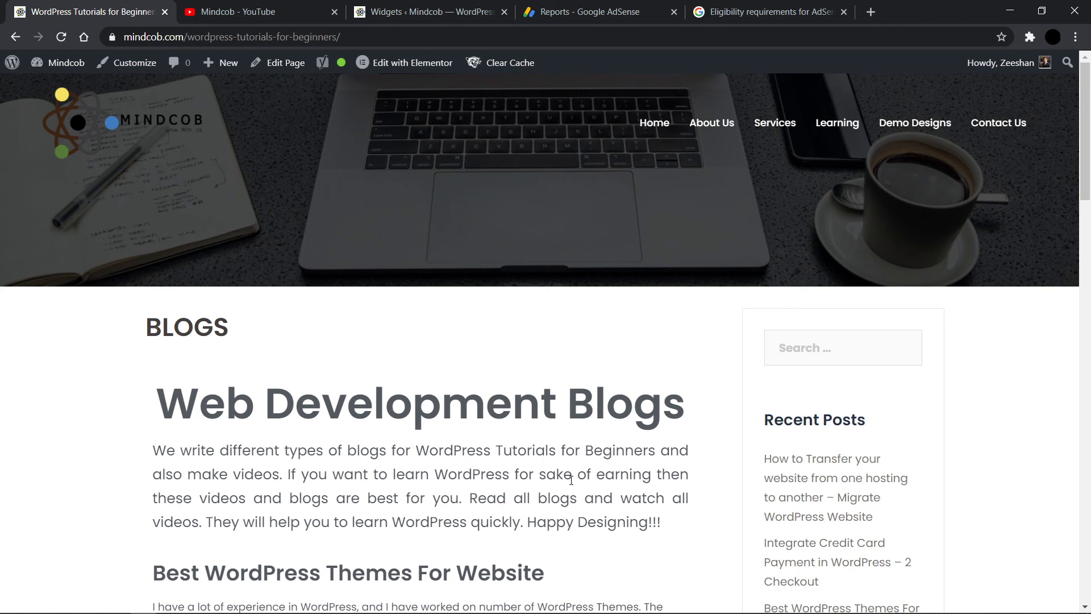
mouse_move(112, 611)
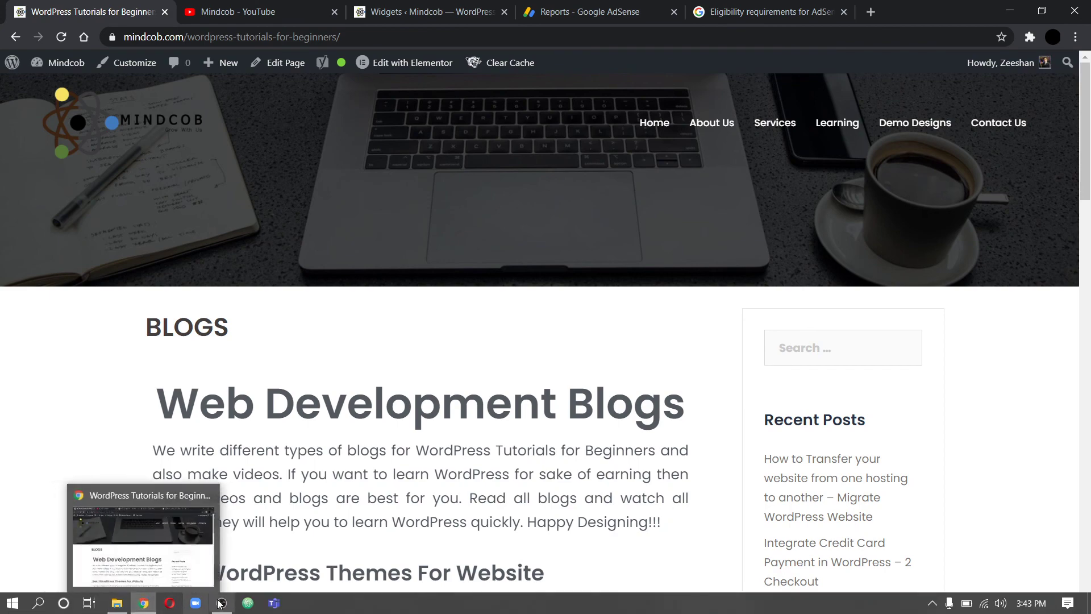
mouse_move(220, 604)
click(234, 559)
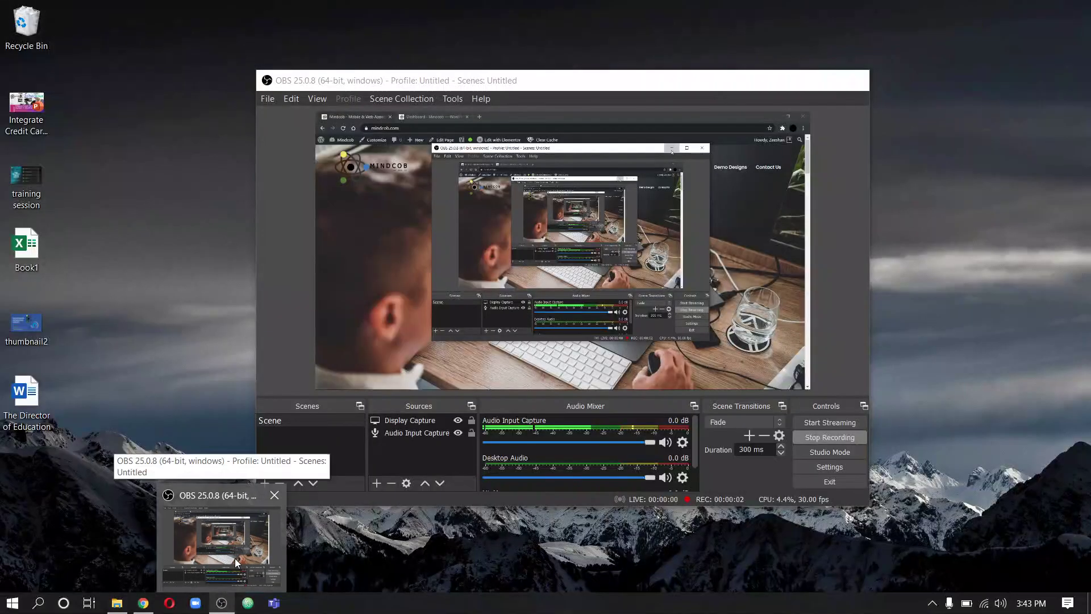